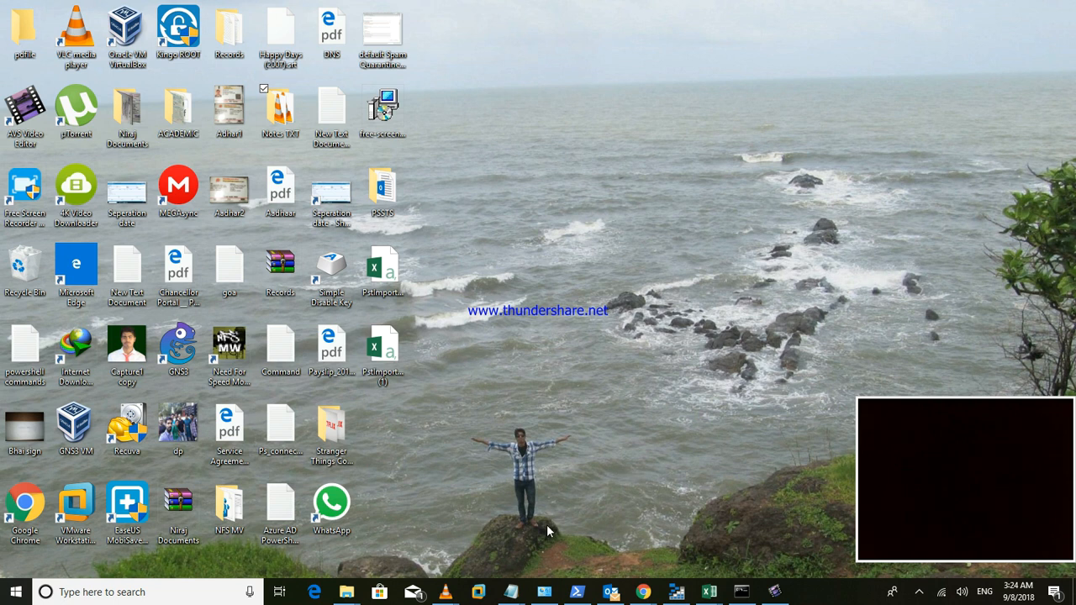
- Bring up the Untitled Notepad notes and review the import steps, SAS URL and AzCopy commands
{"action": "mouse_move", "coordinate": [511, 591]}
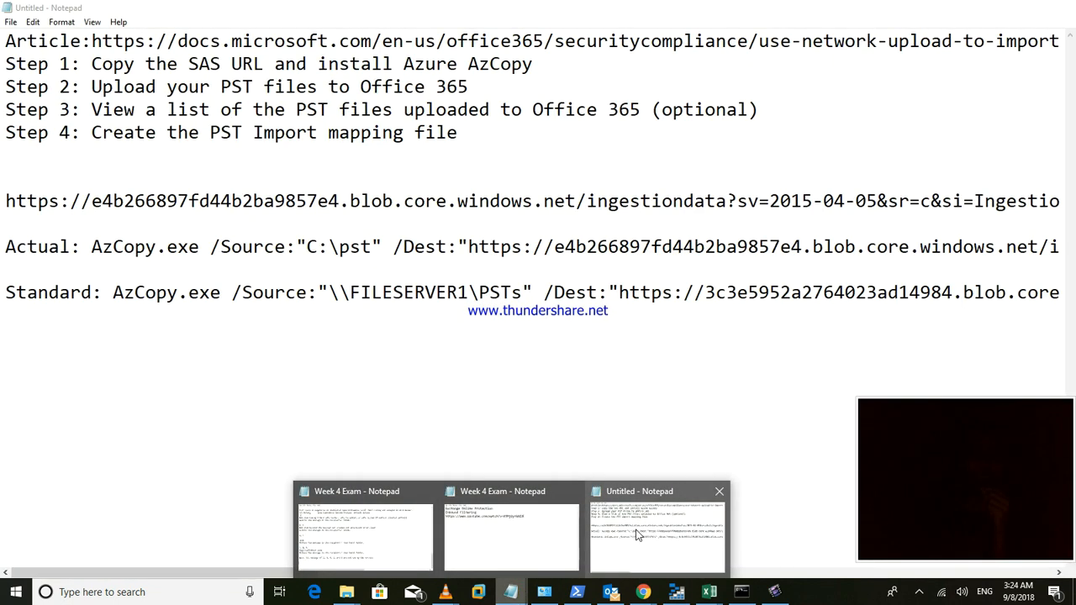
{"action": "left_click", "coordinate": [636, 533]}
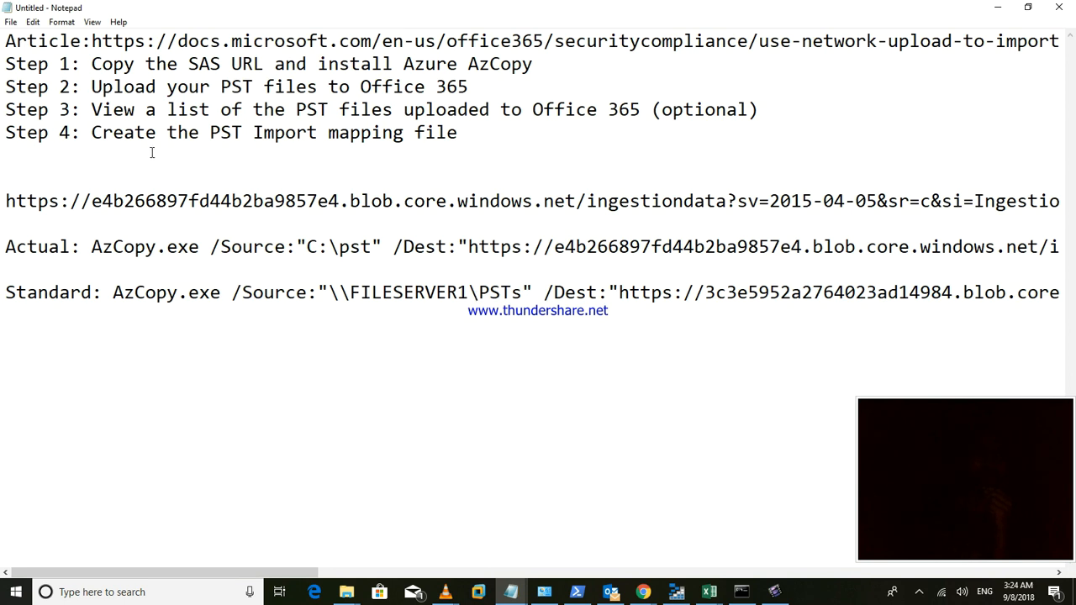
{"action": "left_click", "coordinate": [222, 41]}
{"action": "left_click_drag", "start_coordinate": [11, 64], "coordinate": [123, 110]}
{"action": "double_click", "coordinate": [286, 133]}
{"action": "left_click", "coordinate": [332, 141]}
{"action": "left_click_drag", "start_coordinate": [8, 201], "coordinate": [265, 294]}
{"action": "left_click_drag", "start_coordinate": [333, 324], "coordinate": [340, 322]}
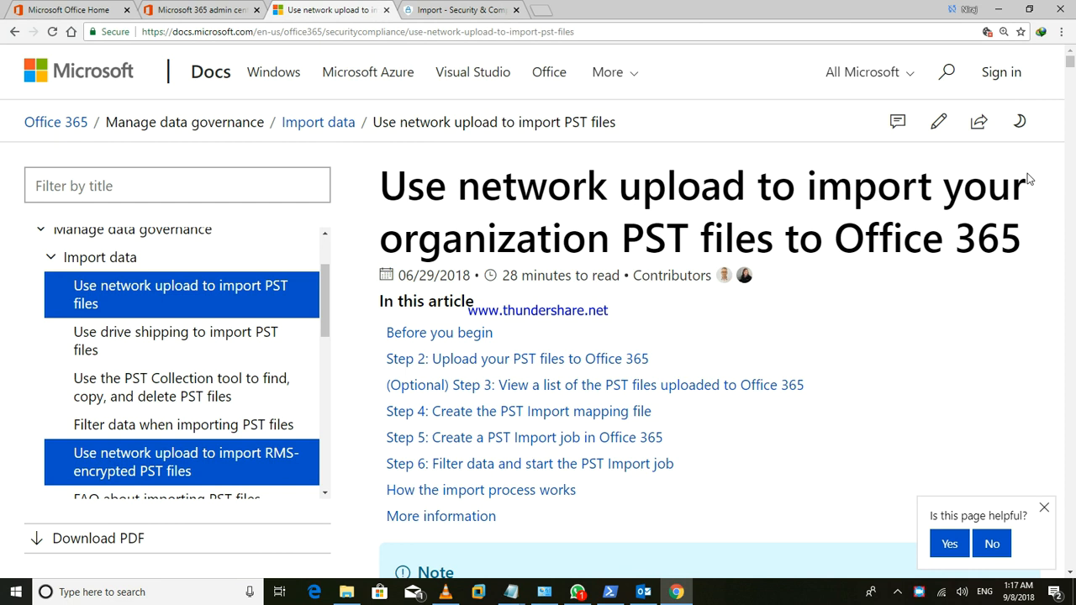
- Minimize the Microsoft Docs article and bring up Outlook from the taskbar
{"action": "left_click", "coordinate": [999, 10]}
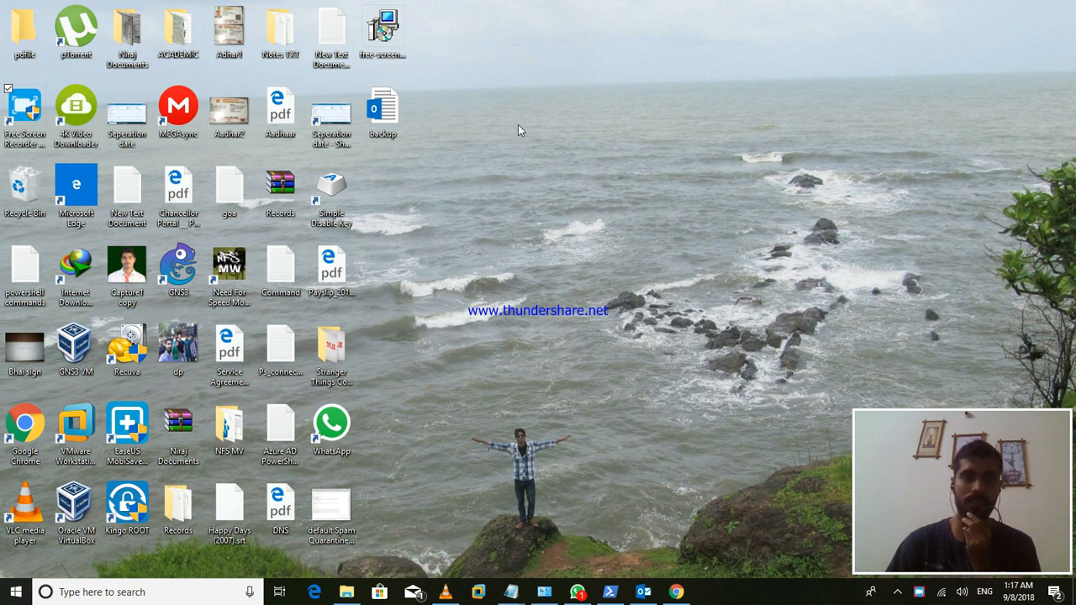
{"action": "left_click", "coordinate": [643, 591]}
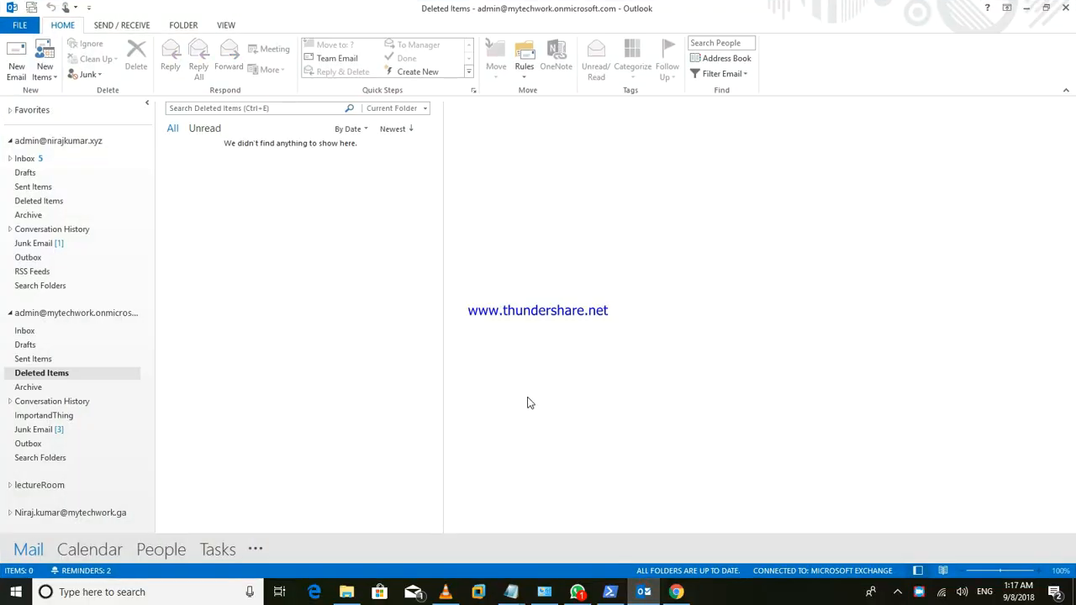
- Collapse the folder trees of both admin mailboxes in the folder pane
{"action": "left_click", "coordinate": [9, 142]}
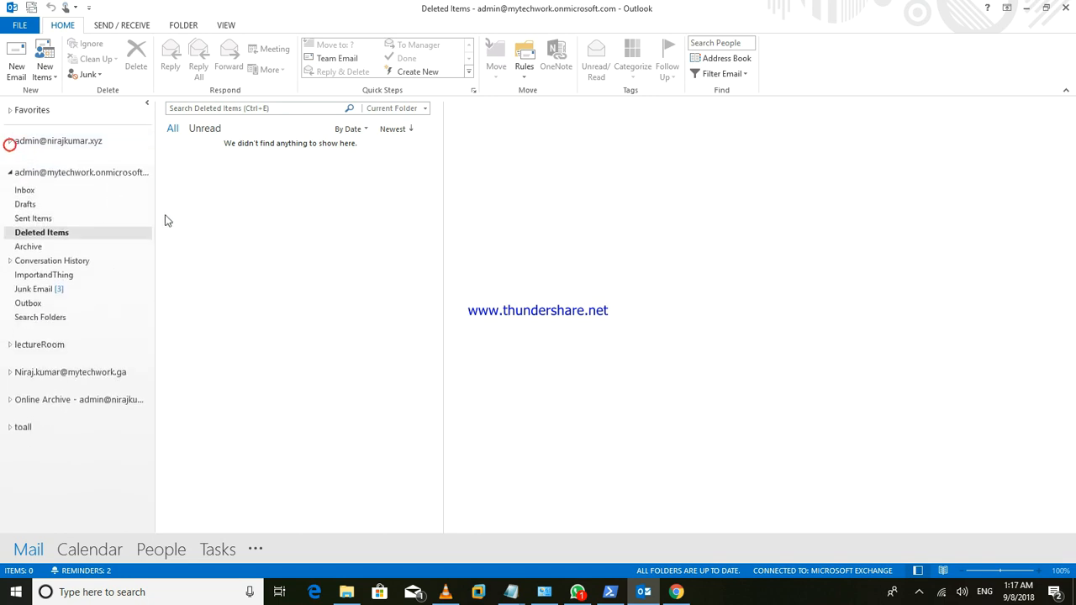
{"action": "left_click", "coordinate": [10, 170]}
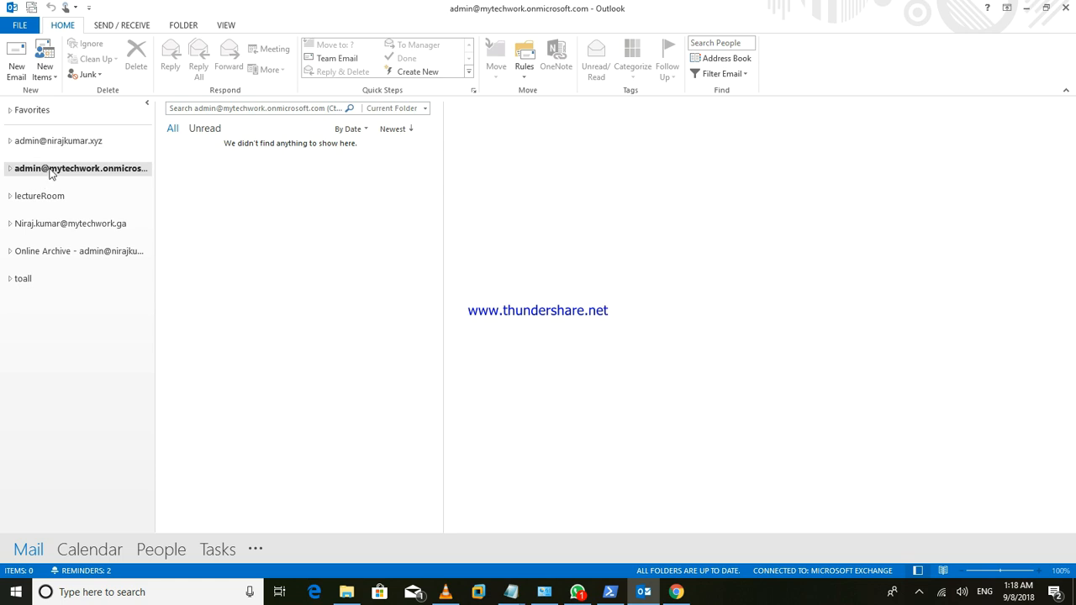
- Start Outlook's Import/Export wizard to export to an Outlook Data File (.pst)
{"action": "left_click", "coordinate": [19, 24]}
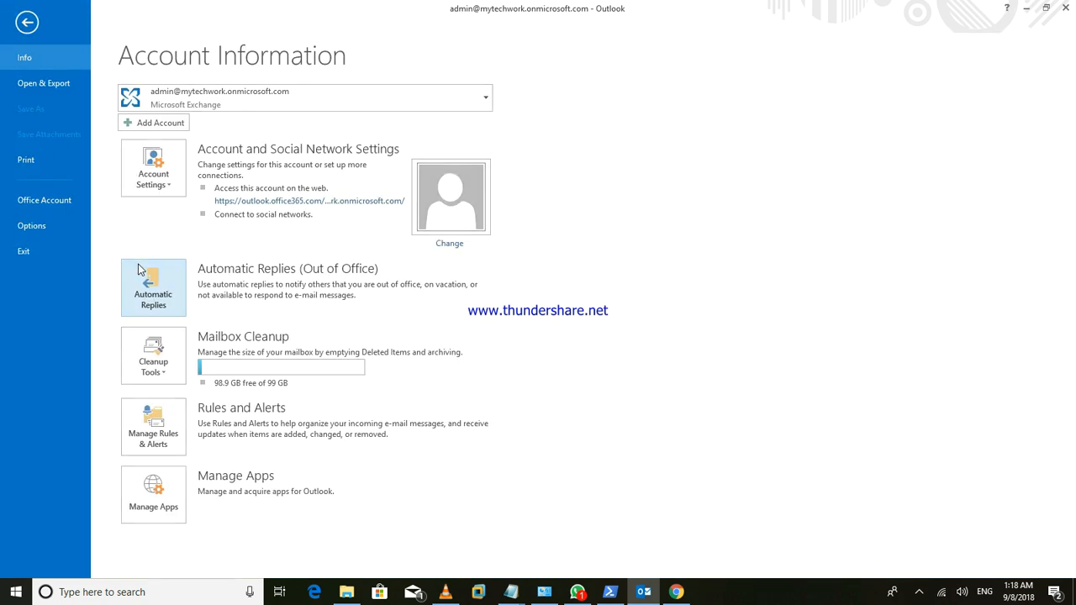
{"action": "left_click", "coordinate": [46, 92]}
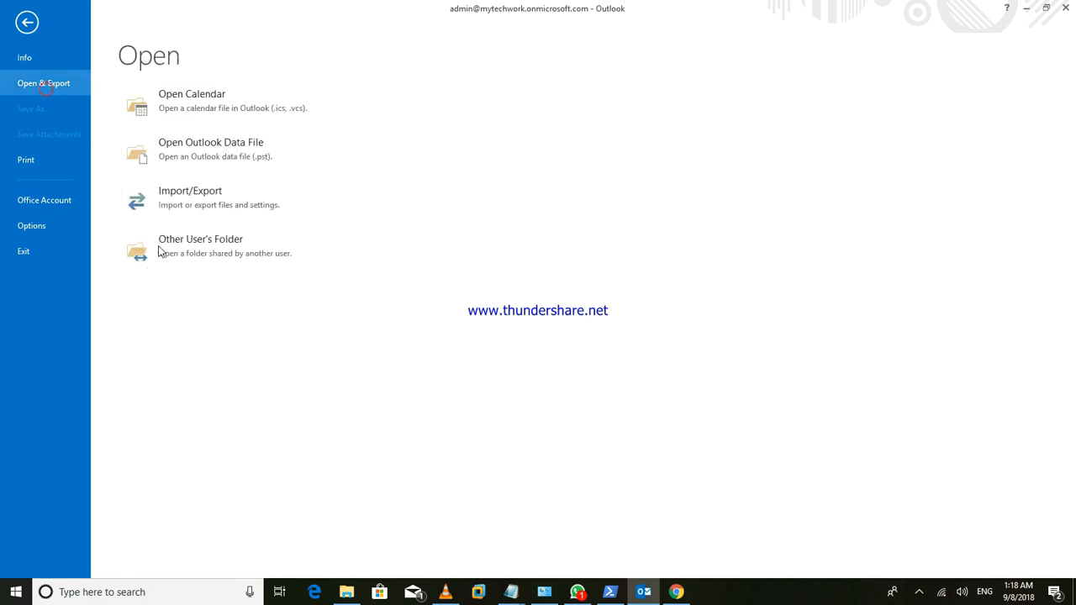
{"action": "left_click", "coordinate": [206, 204]}
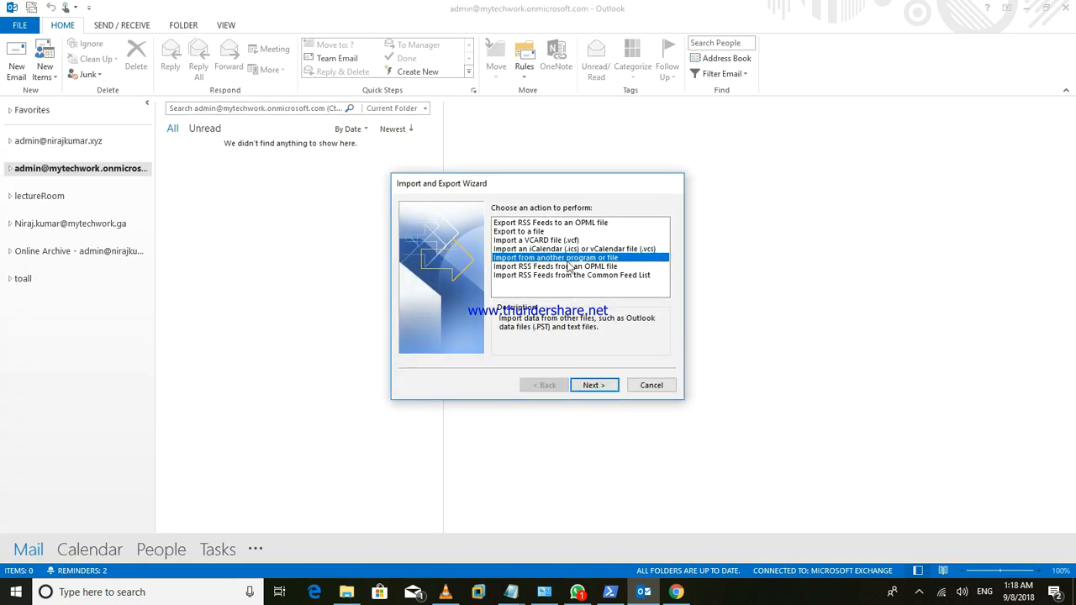
{"action": "left_click", "coordinate": [535, 232]}
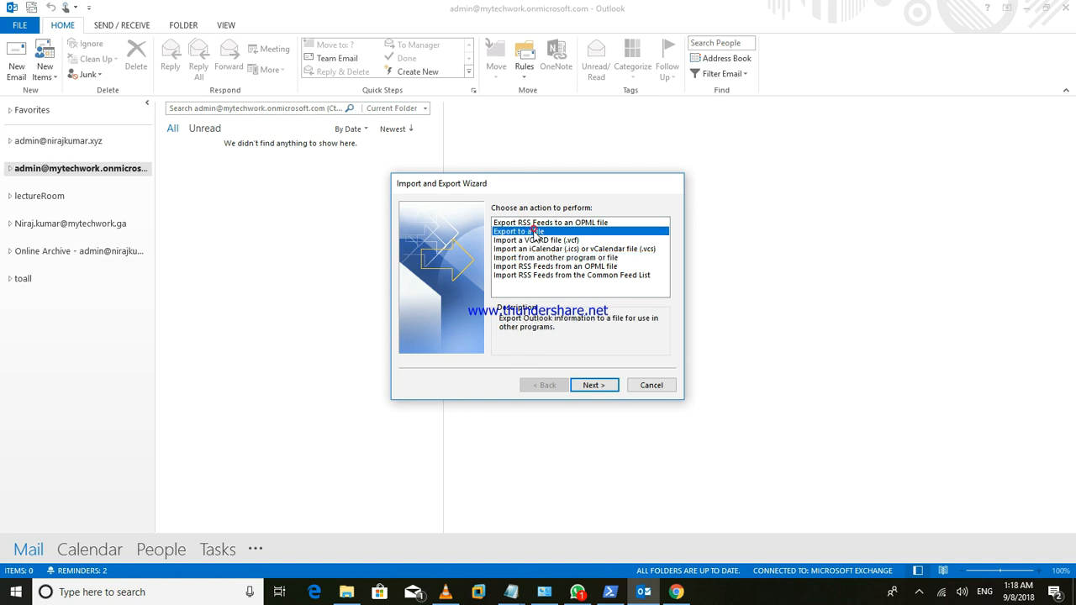
{"action": "left_click", "coordinate": [598, 385]}
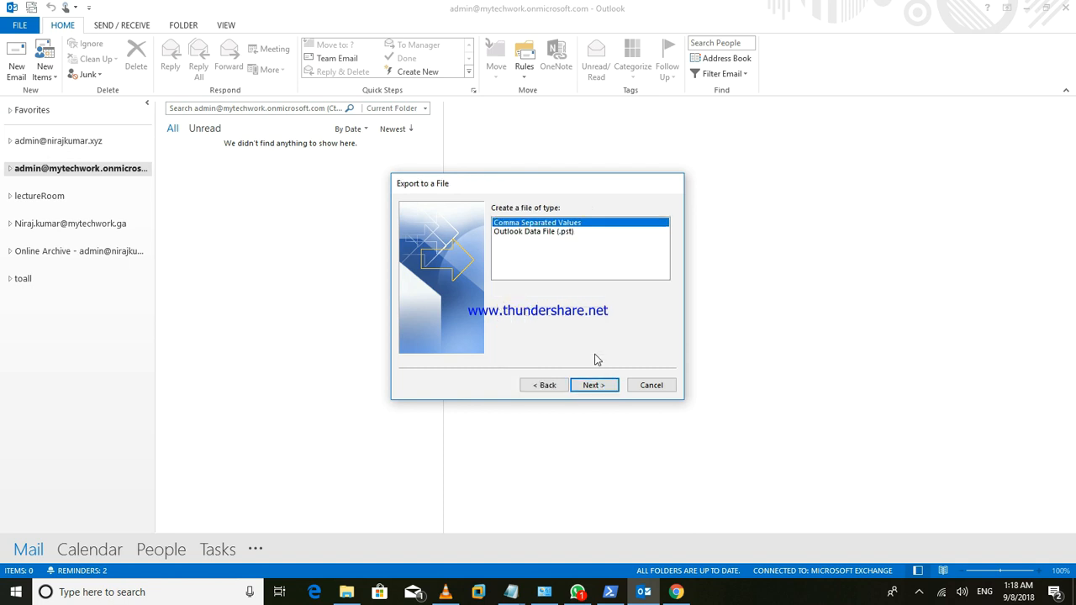
{"action": "left_click", "coordinate": [563, 235]}
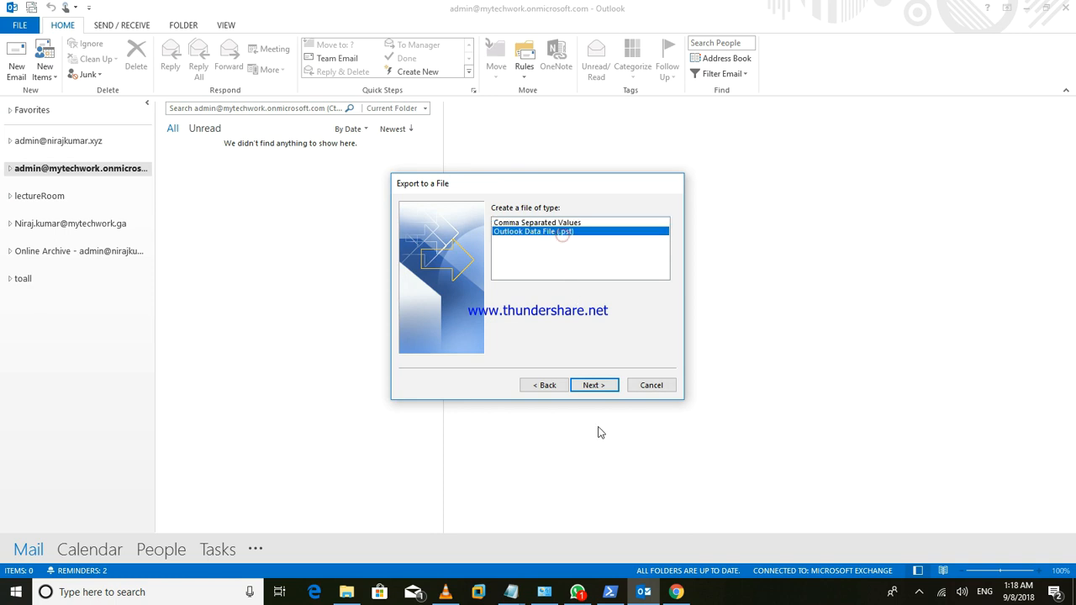
{"action": "left_click", "coordinate": [596, 385]}
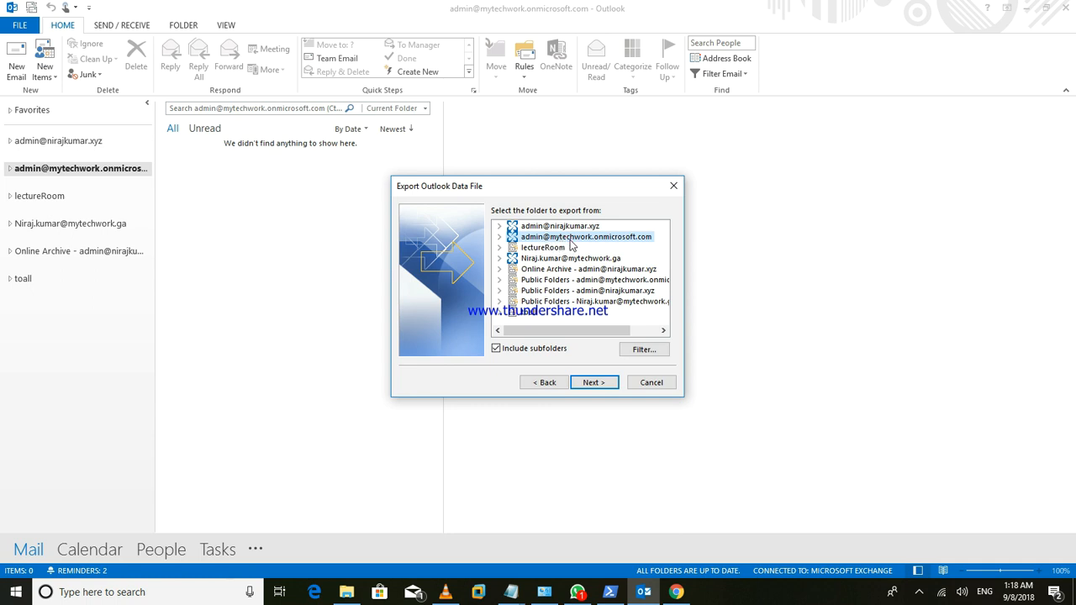
- Export the admin mailbox to backup.pst on the Desktop, then finish and close the wizard
{"action": "left_click", "coordinate": [605, 385]}
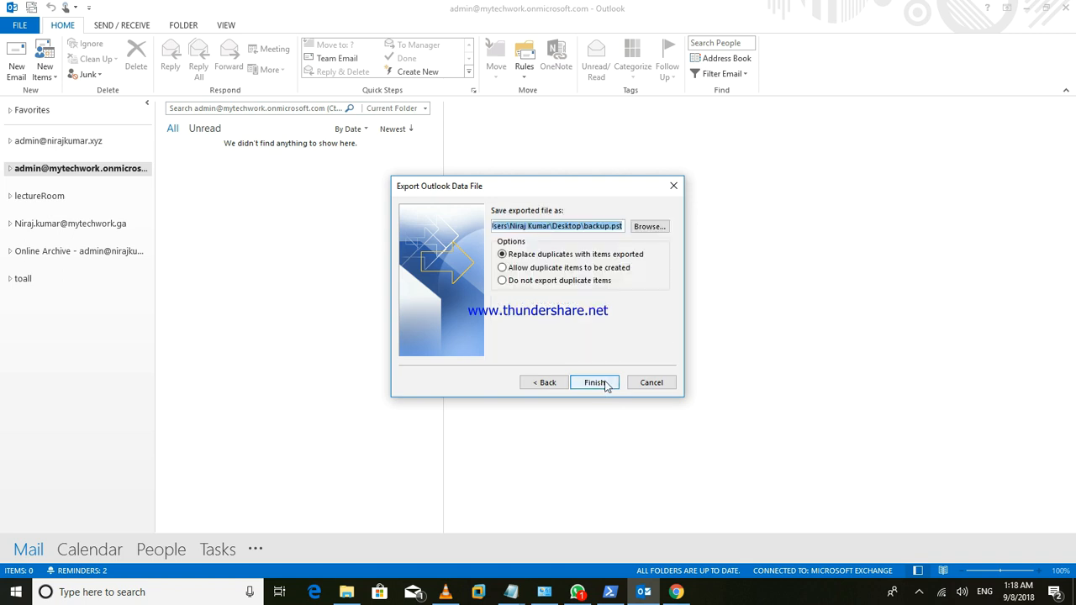
{"action": "left_click", "coordinate": [644, 231]}
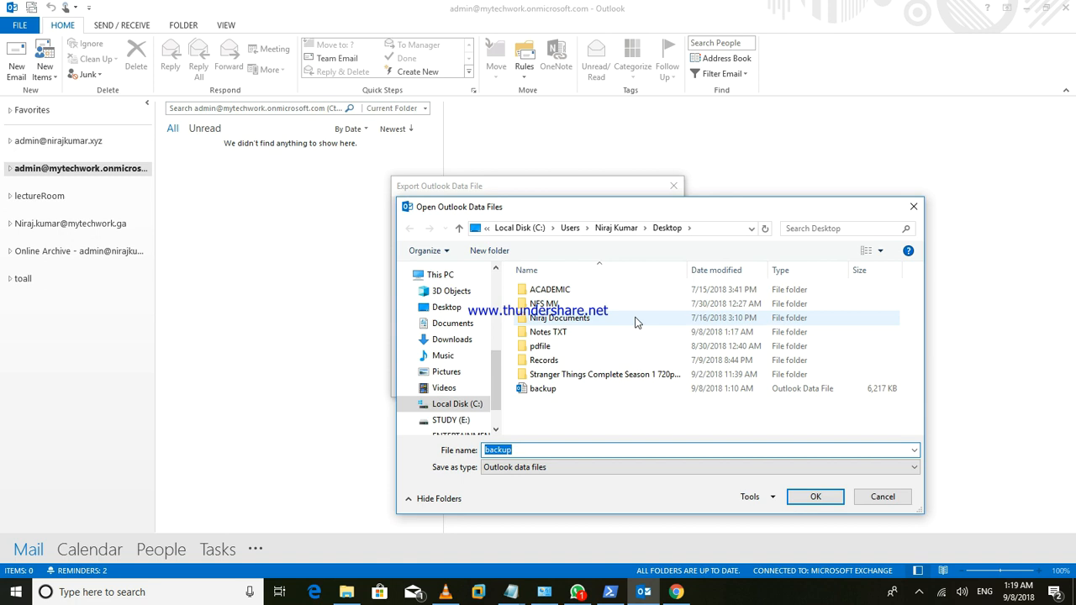
{"action": "left_click", "coordinate": [446, 307]}
{"action": "left_click", "coordinate": [814, 496]}
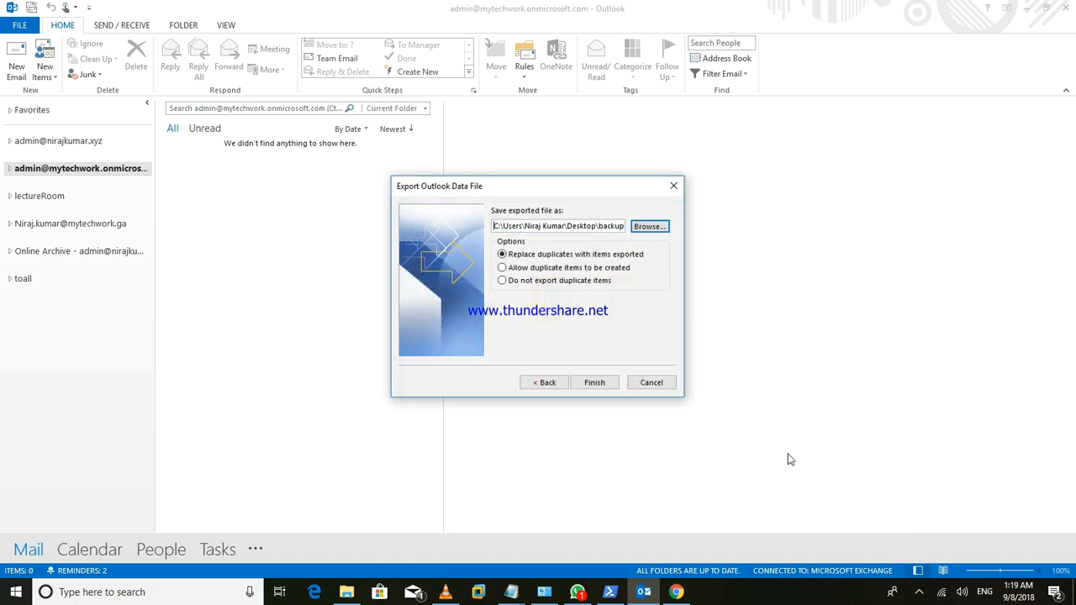
{"action": "left_click", "coordinate": [607, 386]}
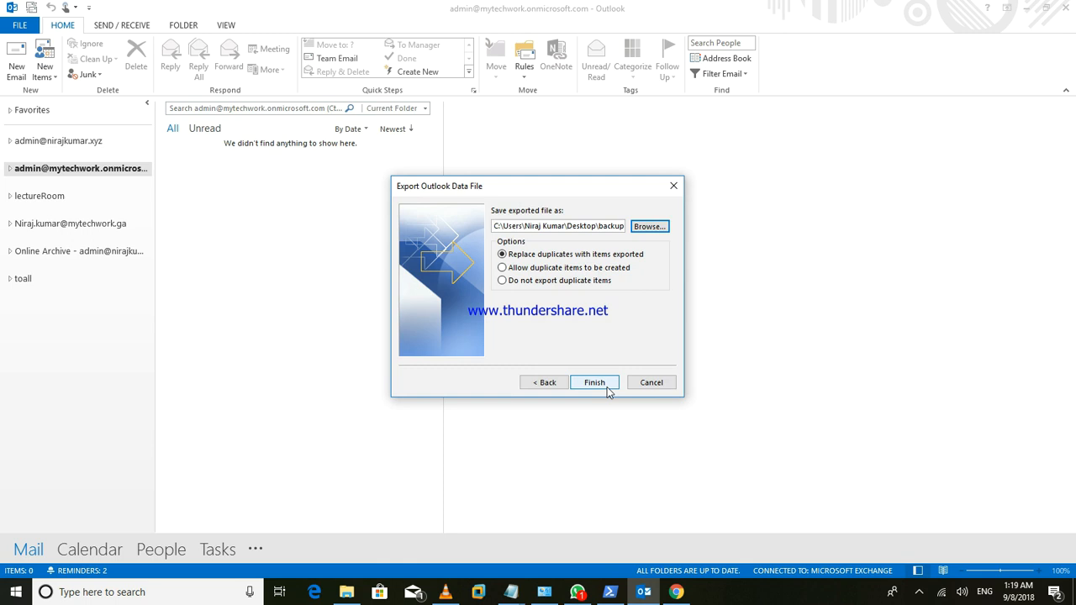
{"action": "left_click", "coordinate": [650, 381]}
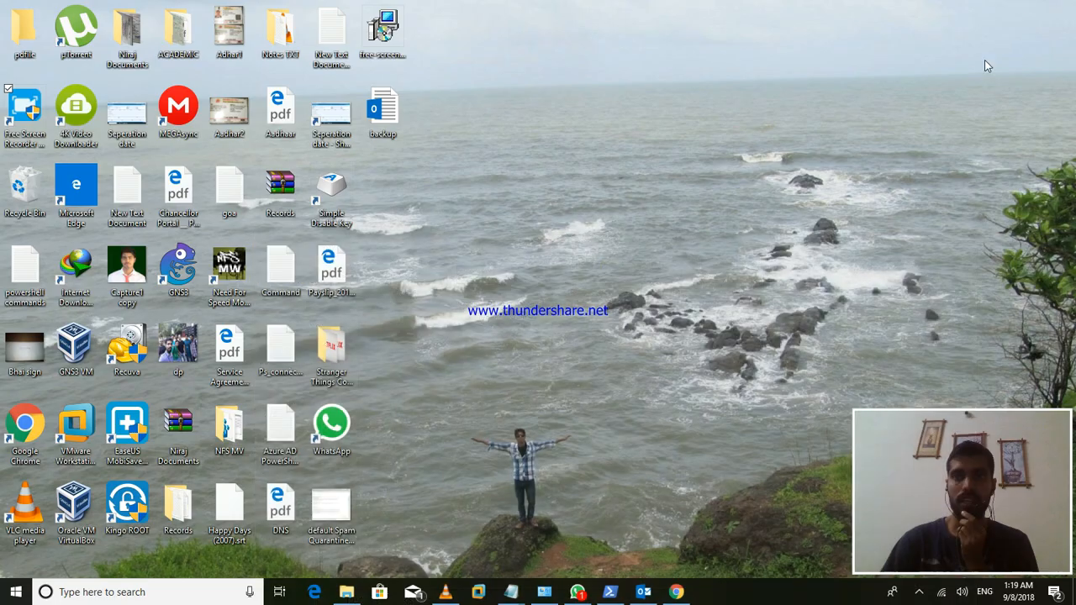
- Minimize Outlook, read Step 1 of the PST upload article, then go to the Security & Compliance Import page
{"action": "left_click", "coordinate": [1024, 6]}
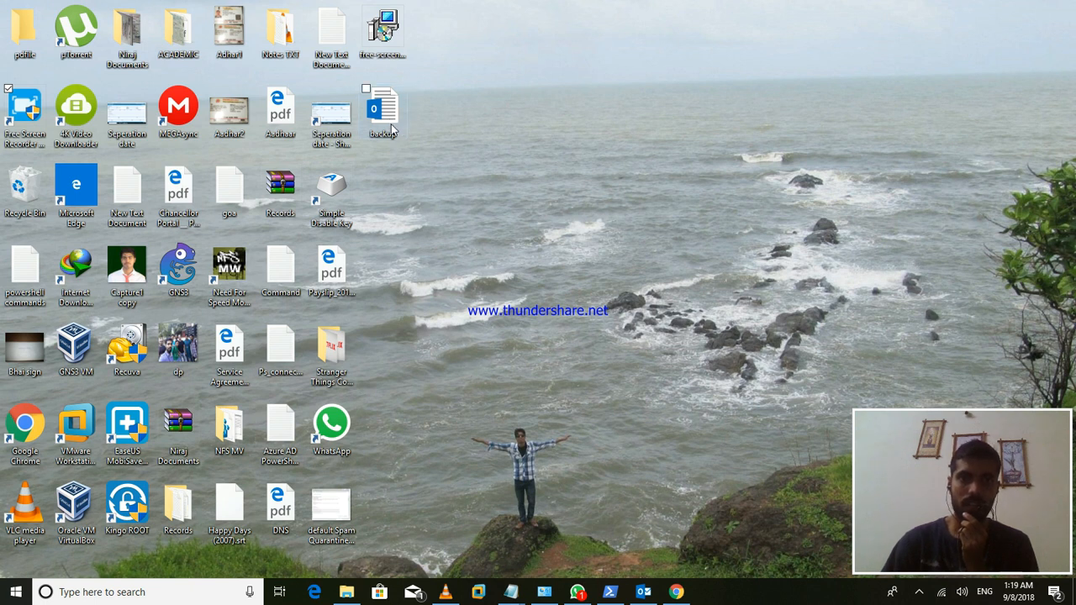
{"action": "left_click", "coordinate": [676, 591]}
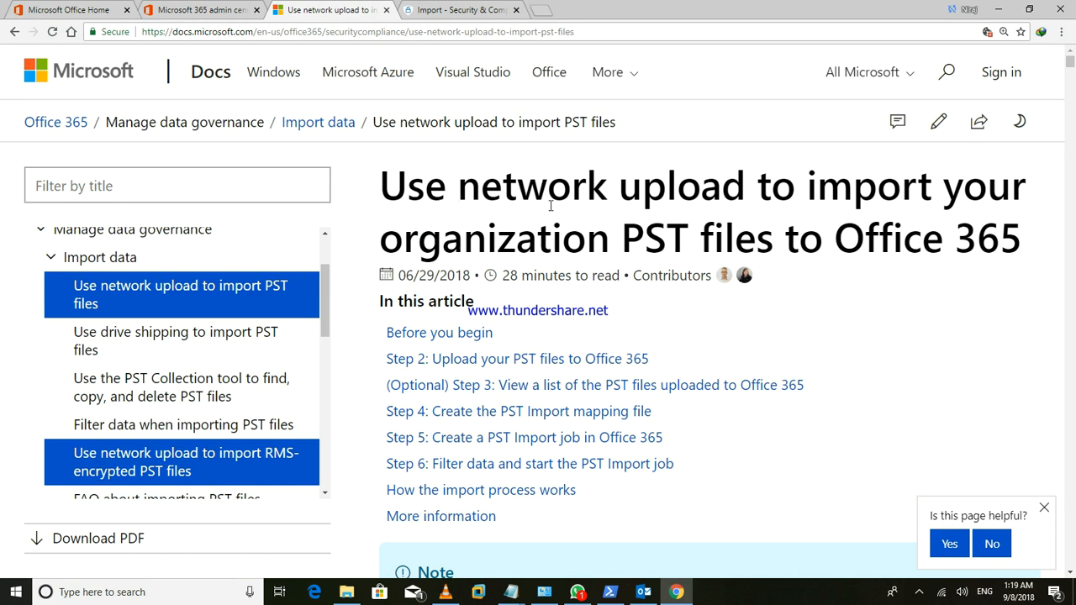
{"action": "scroll", "coordinate": [551, 206], "scroll_direction": "down", "scroll_amount": 20}
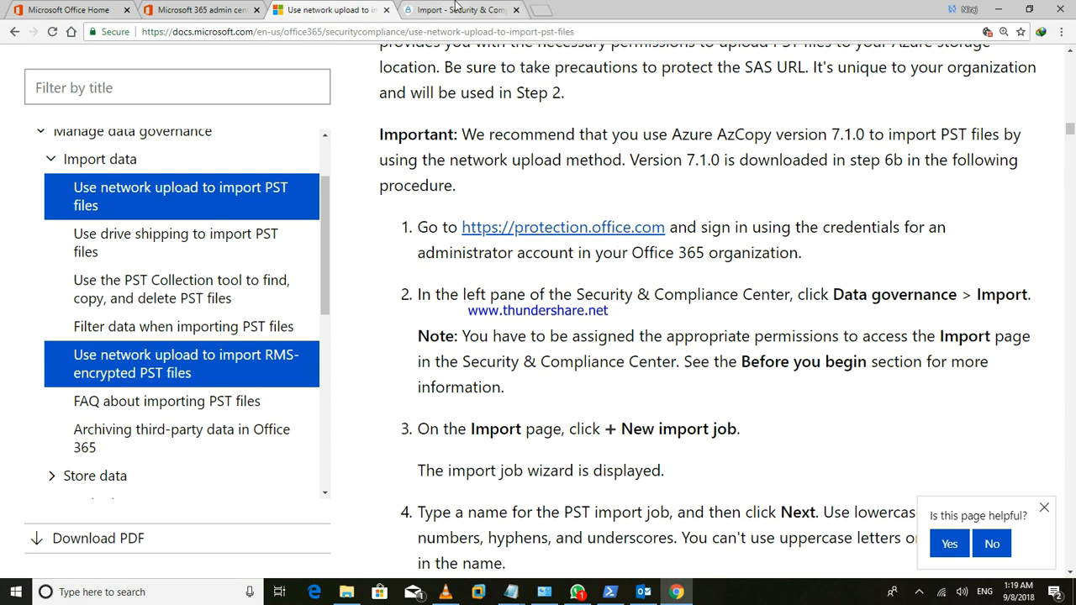
{"action": "key", "text": "ctrl+Tab"}
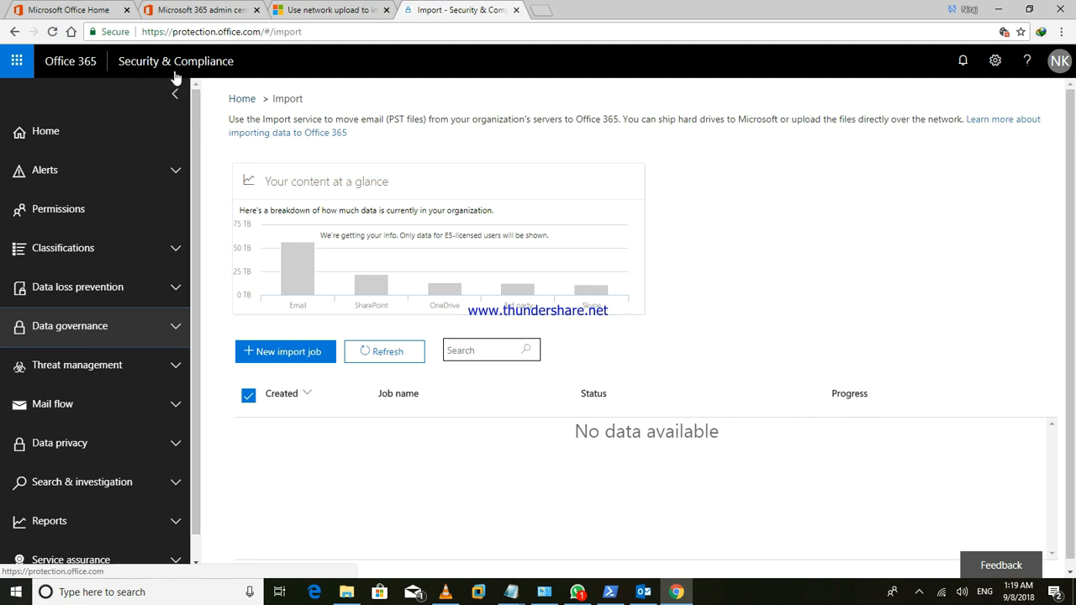
- Under Data governance, create a new import job named 'mailbox' and continue
{"action": "left_click", "coordinate": [176, 329]}
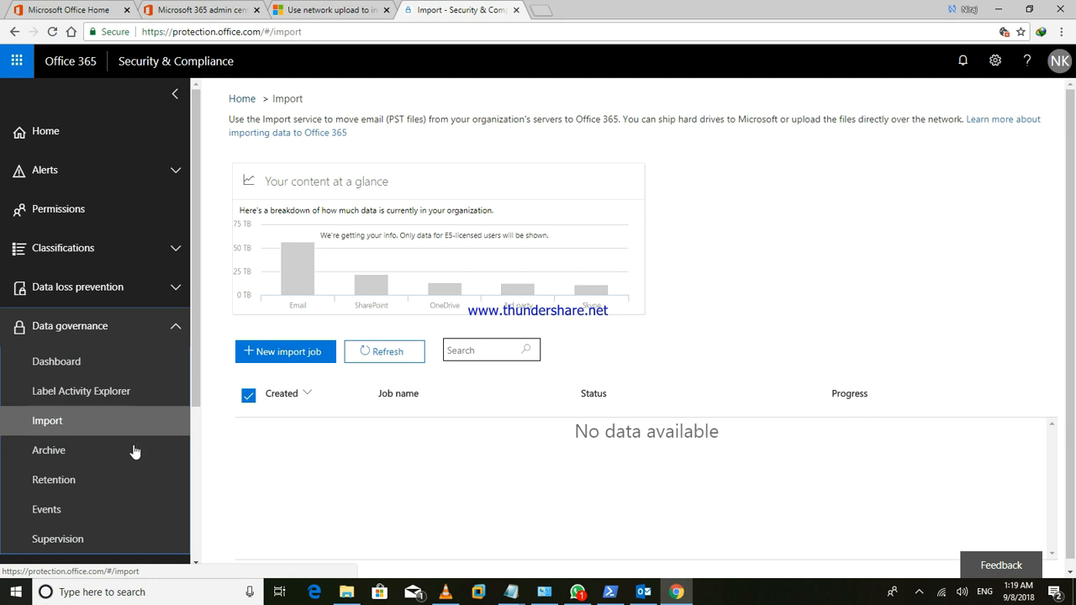
{"action": "left_click", "coordinate": [286, 351]}
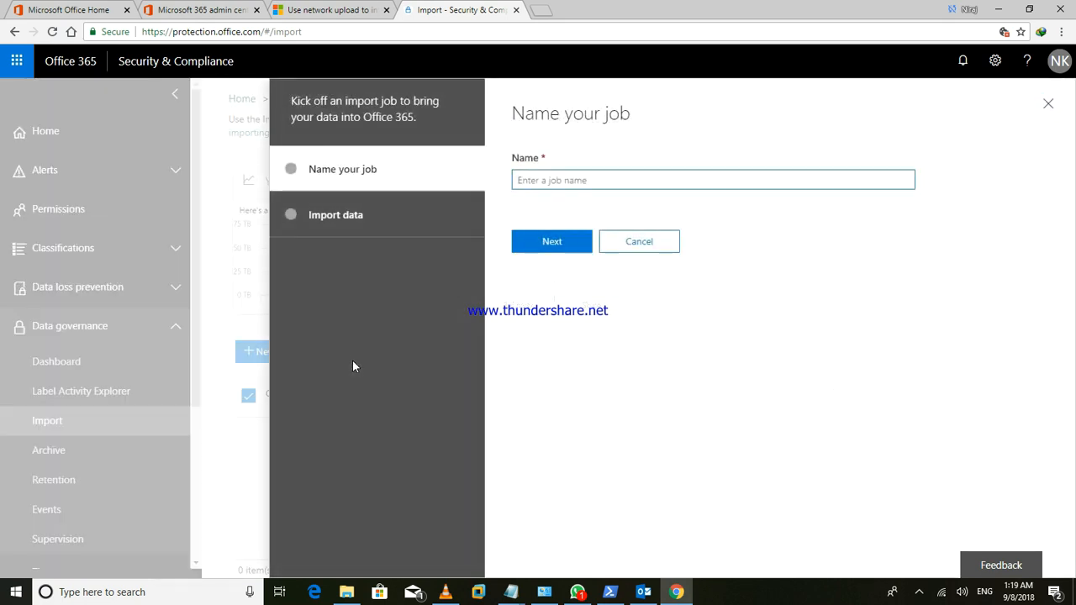
{"action": "left_click", "coordinate": [591, 179]}
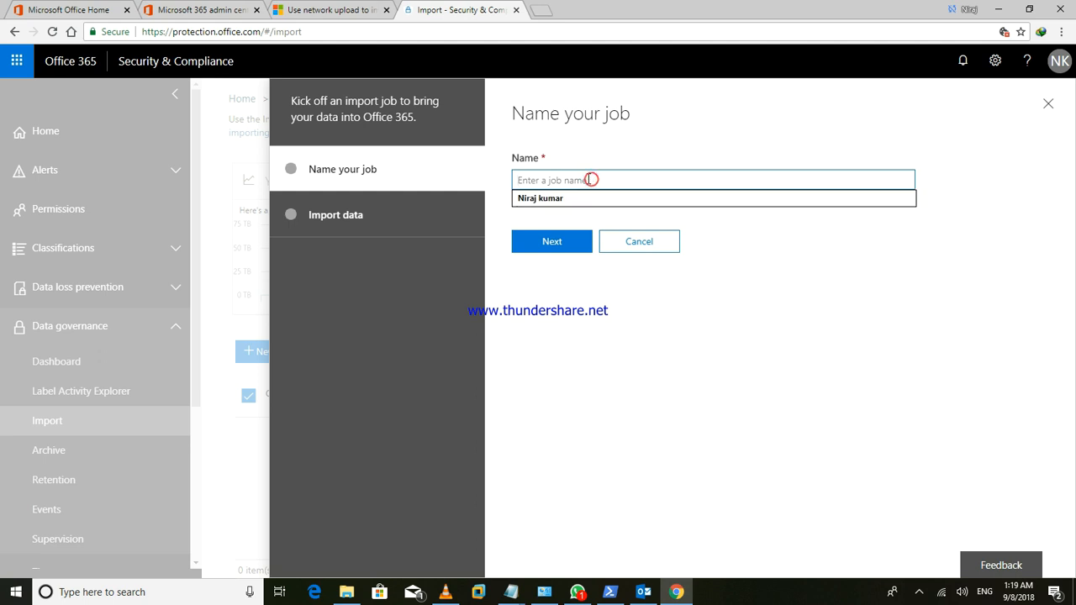
{"action": "type", "text": "m"}
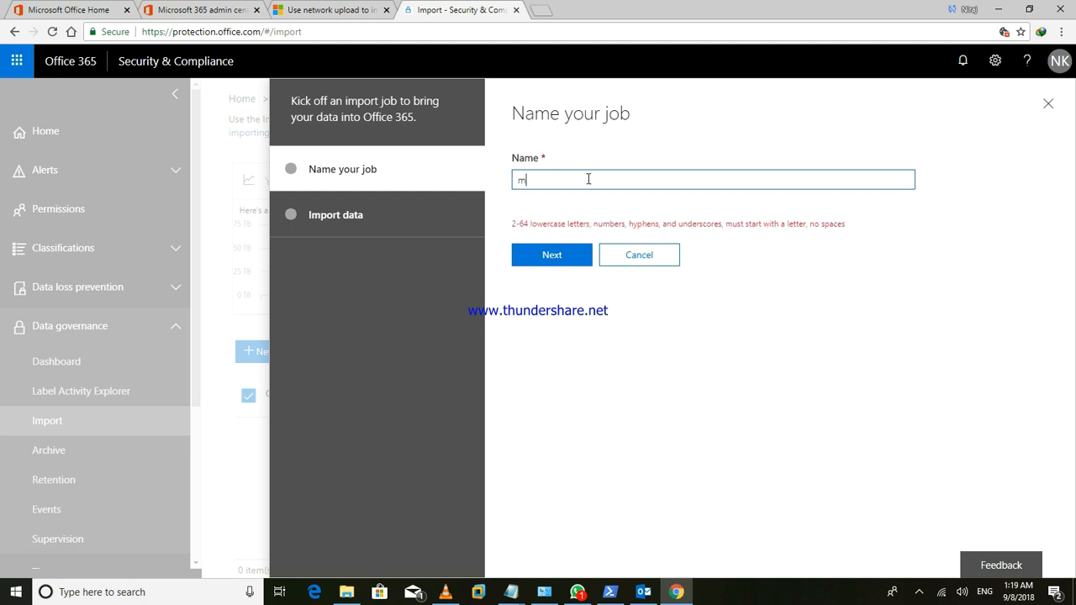
{"action": "type", "text": "ailb"}
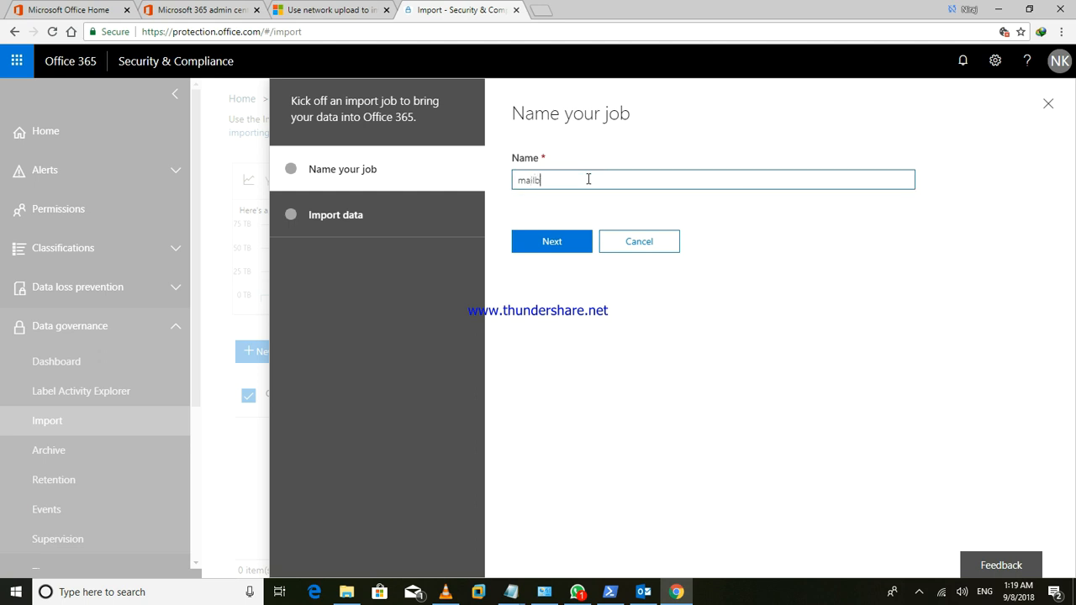
{"action": "type", "text": "ox1"}
{"action": "left_click", "coordinate": [556, 243]}
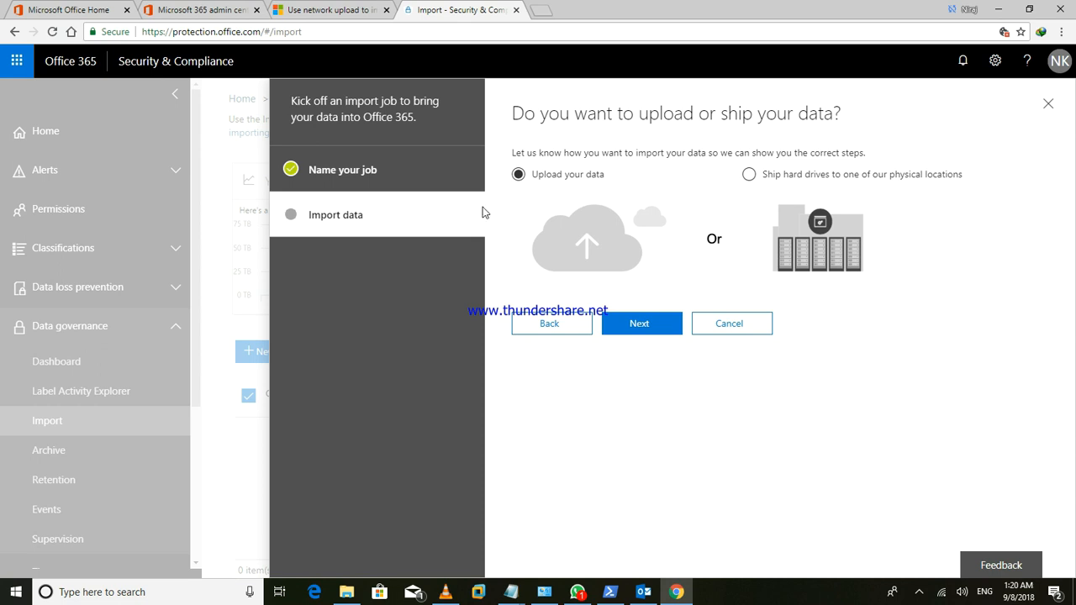
- Keep 'Upload your data' selected and continue to the Import data step
{"action": "left_click", "coordinate": [640, 326]}
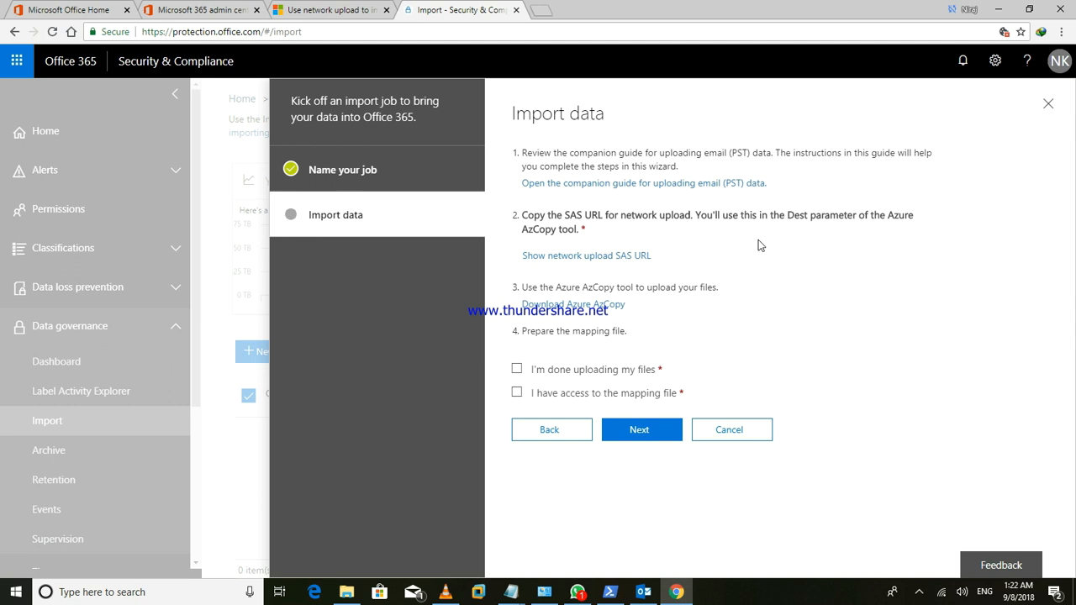
- Show the network upload SAS URL, then bring the Untitled Notepad notes forward
{"action": "left_click", "coordinate": [631, 261]}
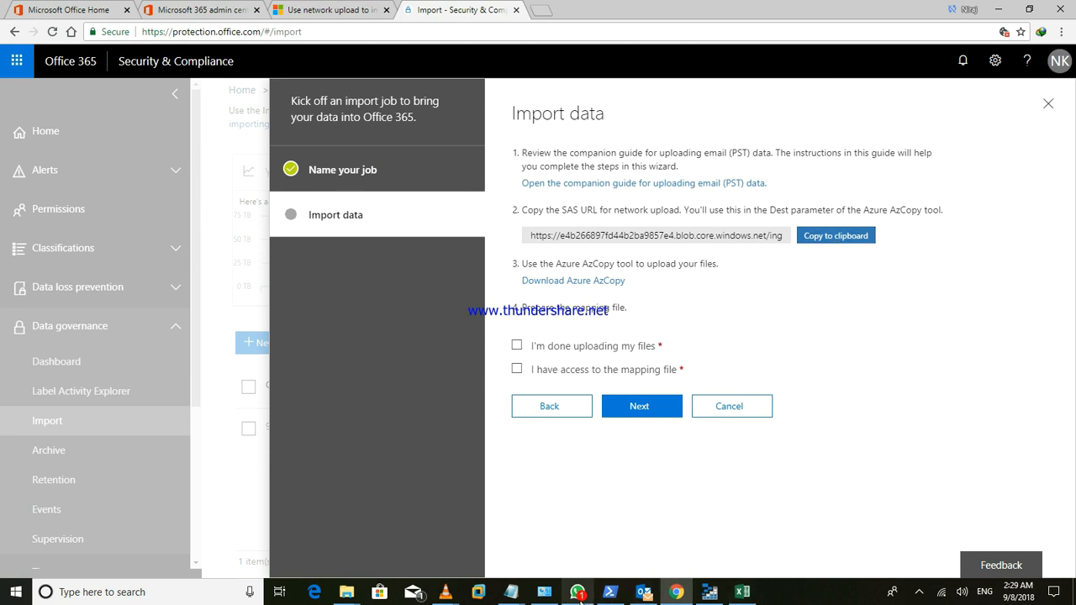
{"action": "mouse_move", "coordinate": [511, 592]}
{"action": "left_click", "coordinate": [632, 531]}
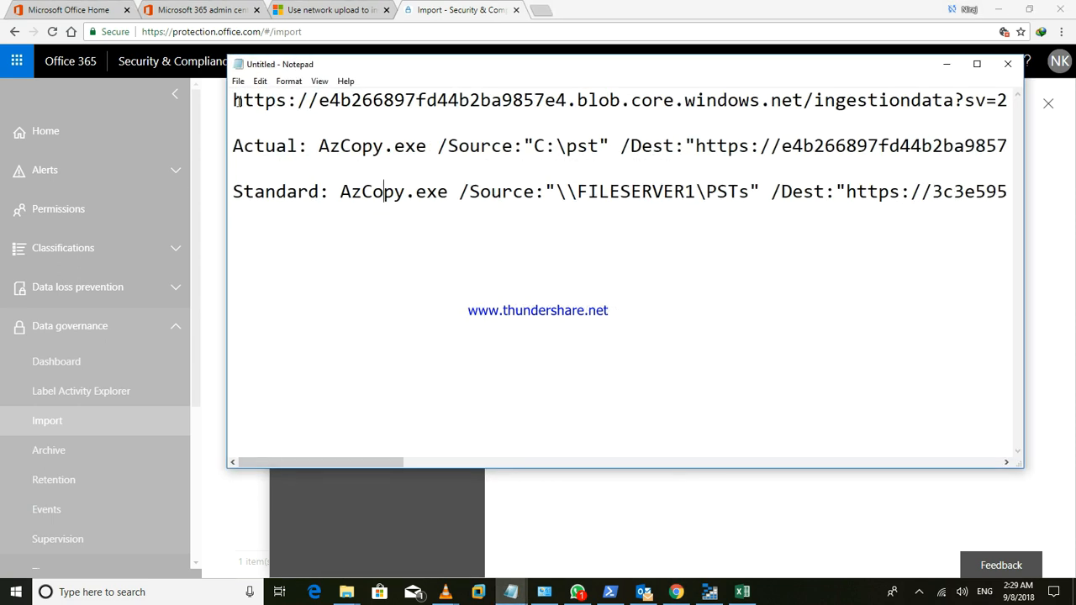
{"action": "left_click_drag", "start_coordinate": [233, 100], "coordinate": [588, 112]}
{"action": "left_click", "coordinate": [591, 120]}
- Copy the default AzCopy install path from the Step 2 instructions of the network upload article
{"action": "left_click", "coordinate": [336, 10]}
{"action": "scroll", "coordinate": [893, 258], "scroll_direction": "down", "scroll_amount": 15}
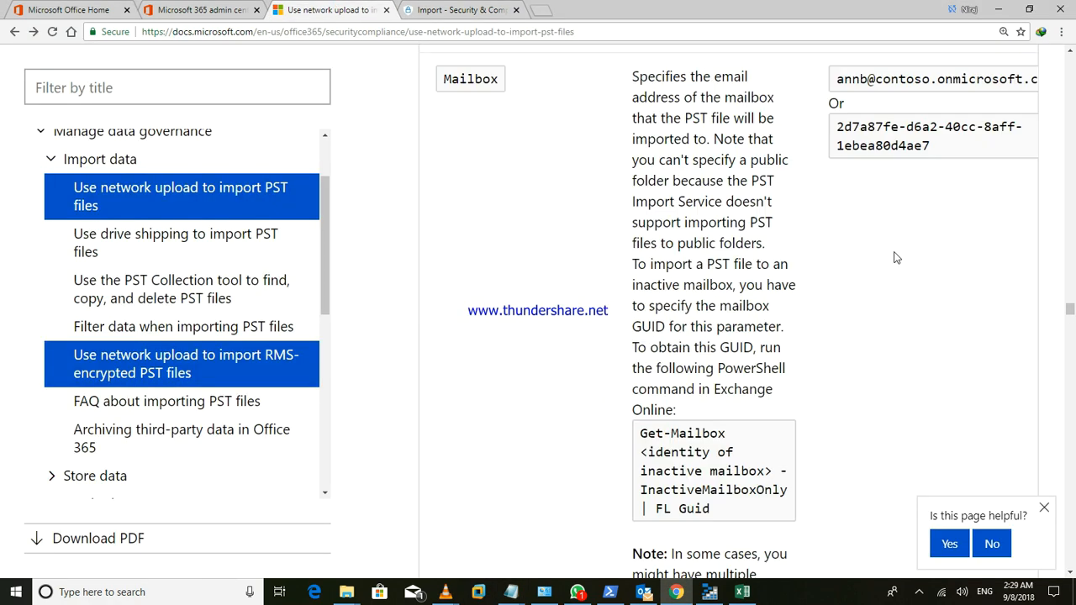
{"action": "scroll", "coordinate": [895, 252], "scroll_direction": "up", "scroll_amount": 8}
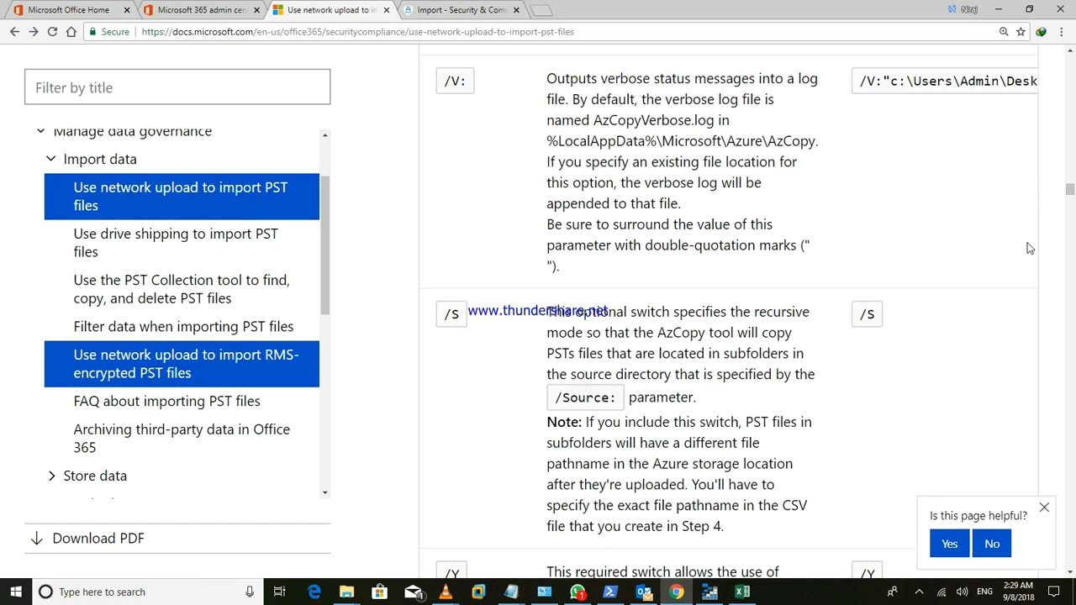
{"action": "left_click_drag", "start_coordinate": [1070, 192], "coordinate": [1069, 150]}
{"action": "scroll", "coordinate": [1069, 159], "scroll_direction": "down", "scroll_amount": 4}
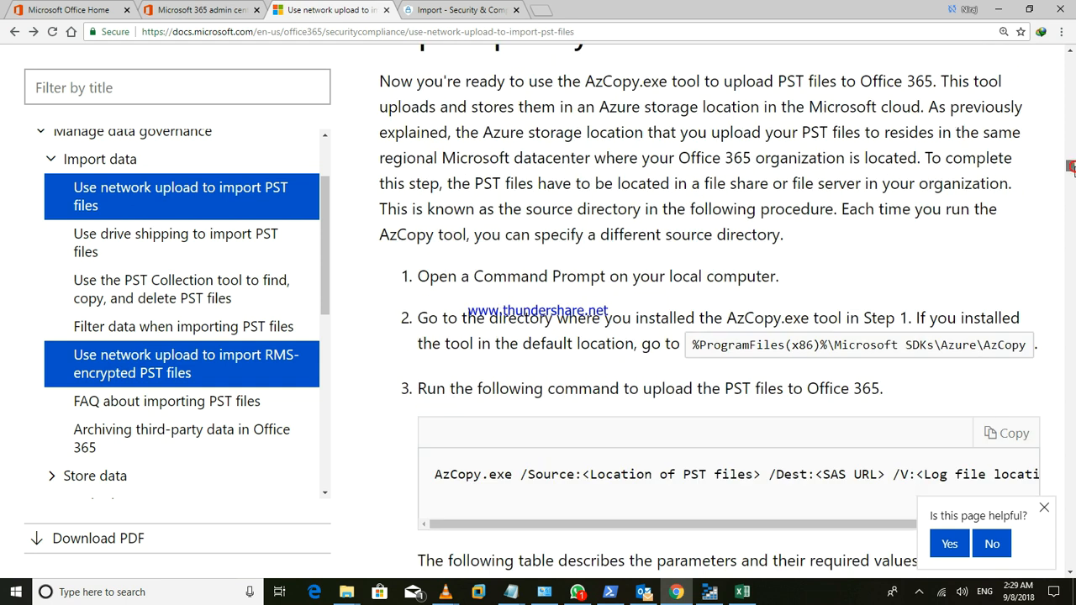
{"action": "scroll", "coordinate": [1069, 166], "scroll_direction": "up", "scroll_amount": 1}
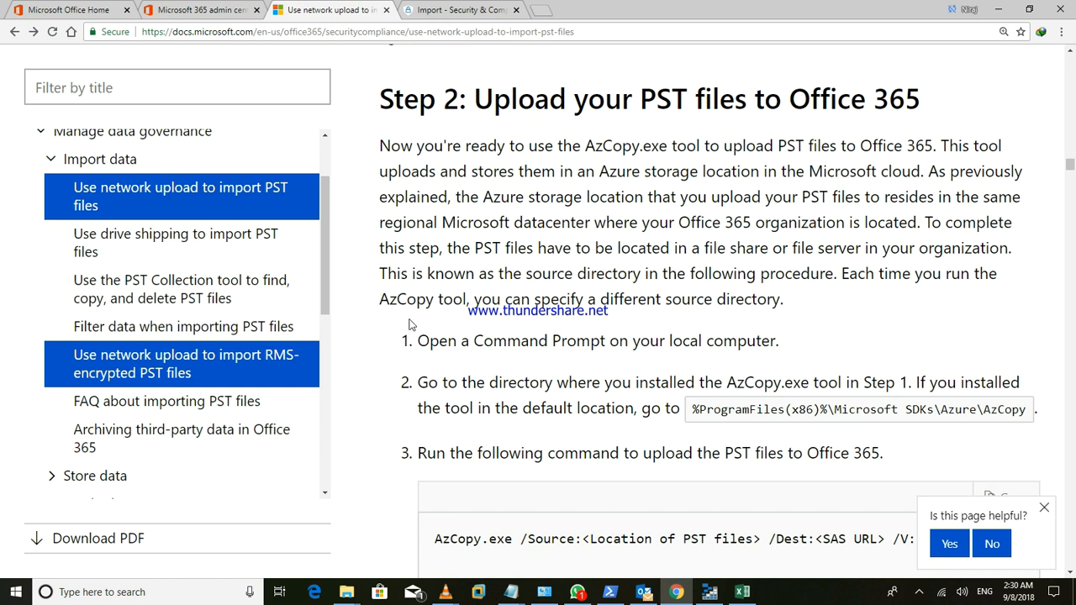
{"action": "left_click_drag", "start_coordinate": [411, 340], "coordinate": [758, 342]}
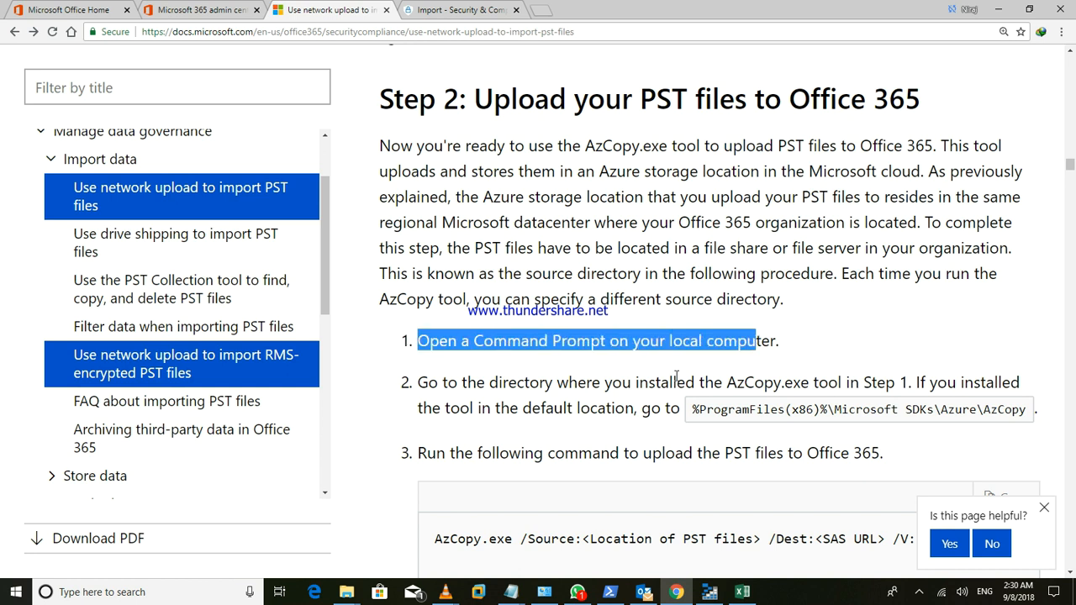
{"action": "left_click_drag", "start_coordinate": [692, 409], "coordinate": [1040, 415]}
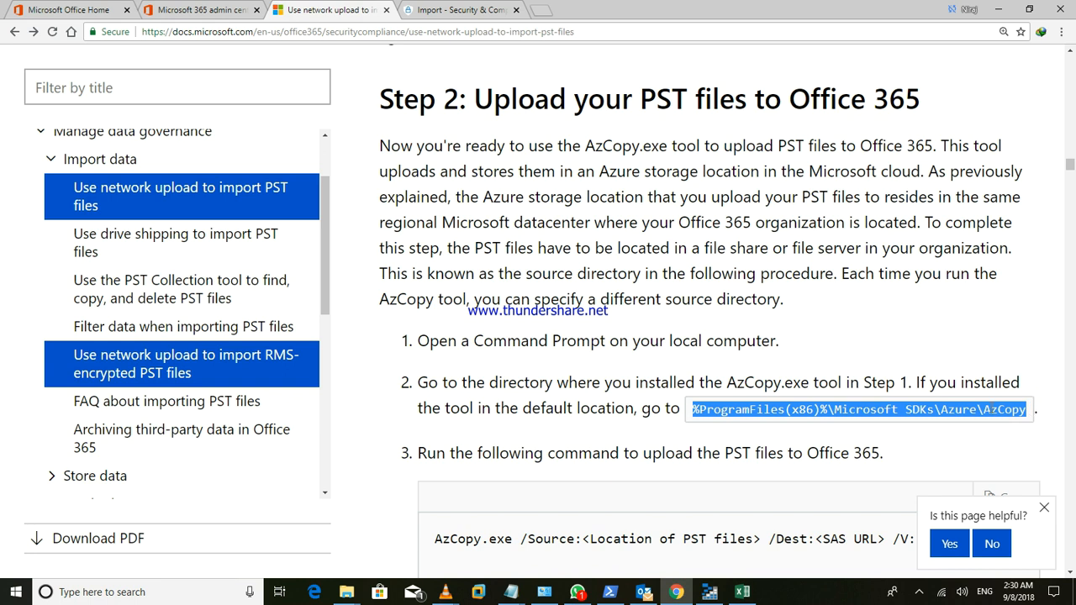
{"action": "right_click", "coordinate": [1033, 414]}
{"action": "left_click", "coordinate": [946, 420]}
- Search for 'cmd' and run Command Prompt as administrator
{"action": "left_click", "coordinate": [102, 592]}
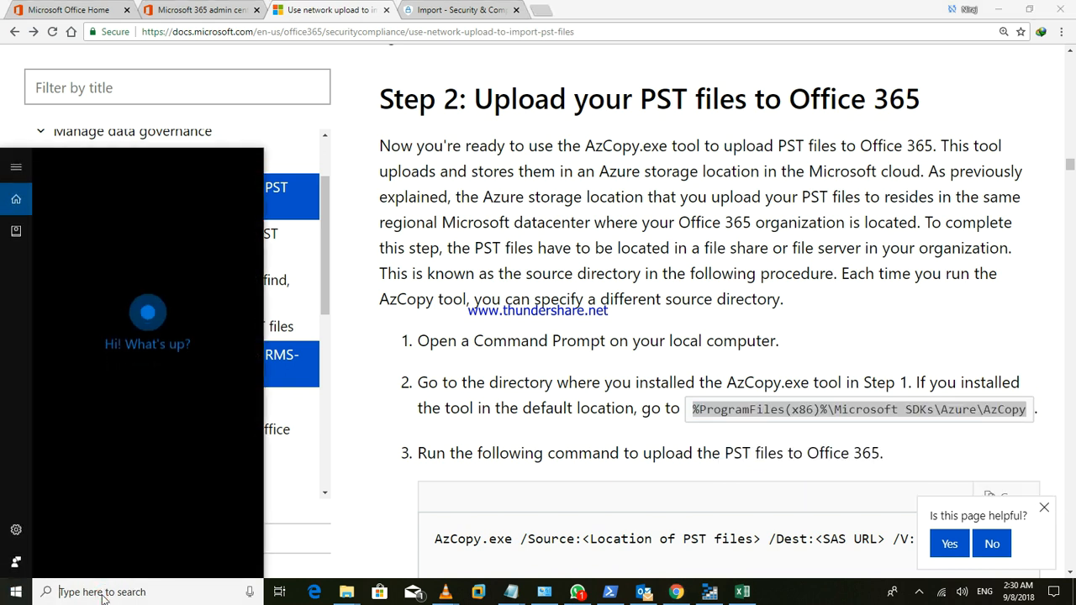
{"action": "type", "text": "c"}
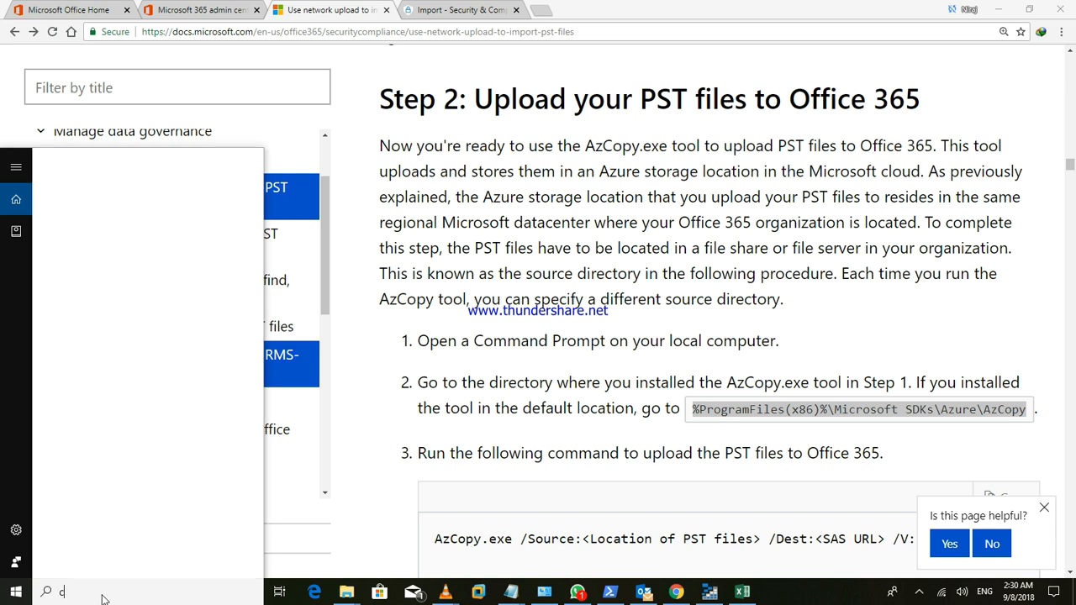
{"action": "type", "text": "md"}
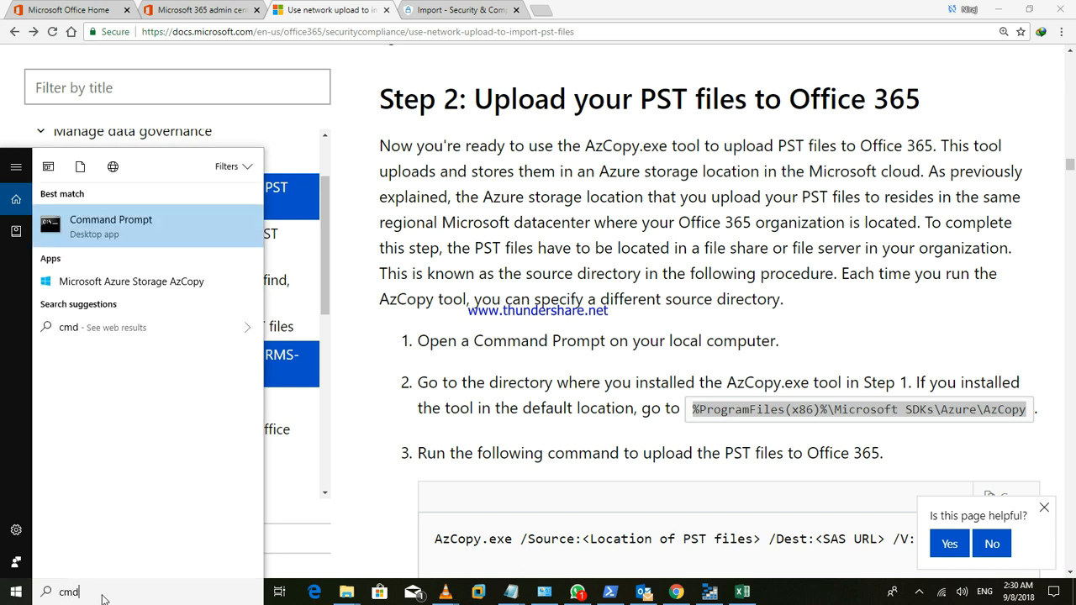
{"action": "right_click", "coordinate": [124, 228]}
{"action": "left_click", "coordinate": [106, 243]}
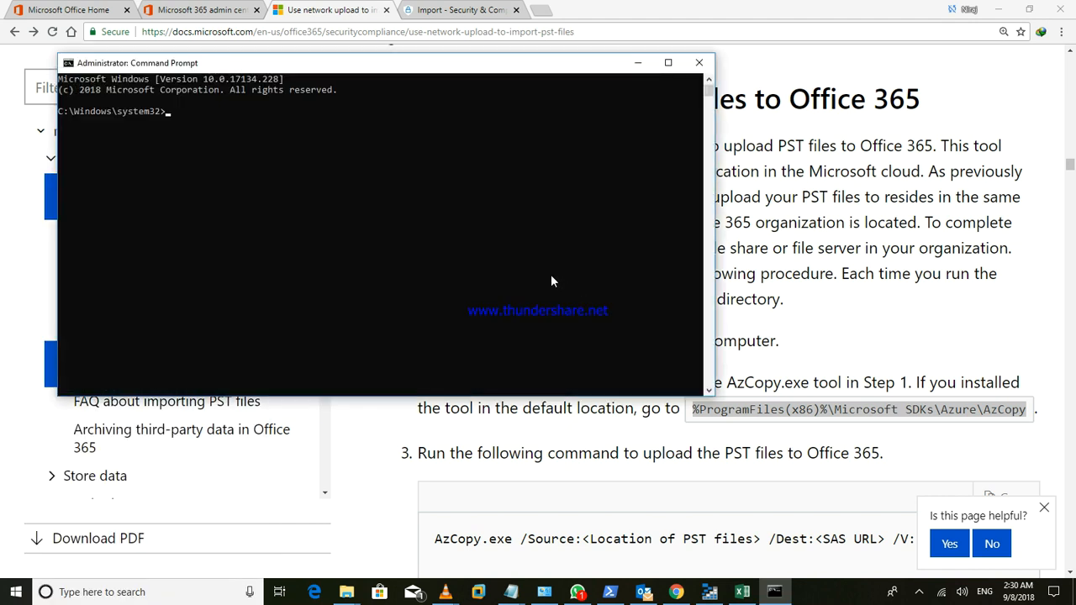
- Change into the pasted AzCopy install folder with cd, then return to the documentation page
{"action": "type", "text": "cd"}
{"action": "key", "text": "ctrl+v"}
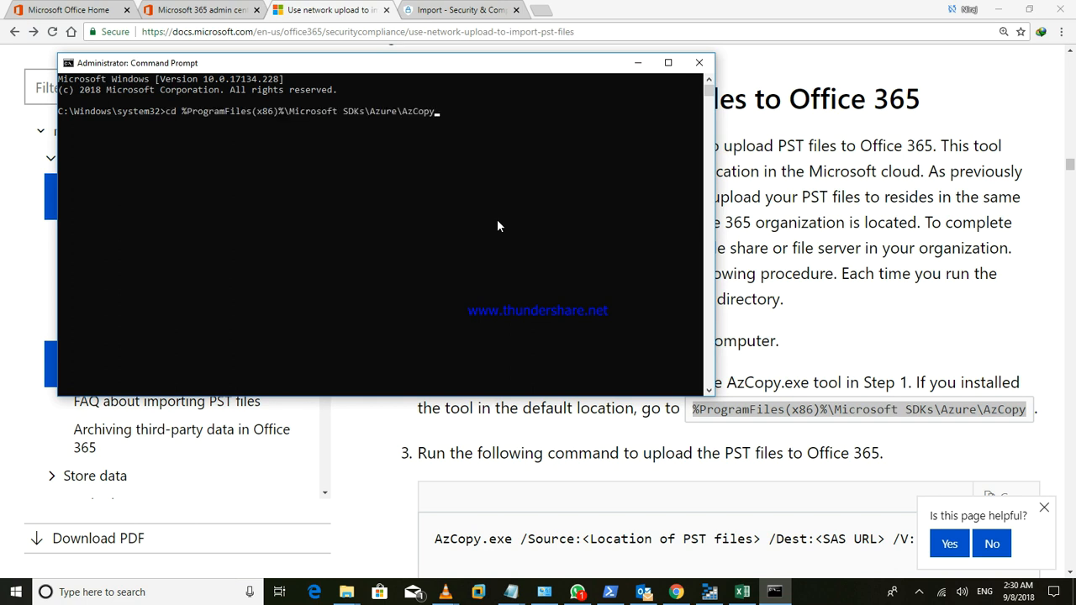
{"action": "key", "text": "Return"}
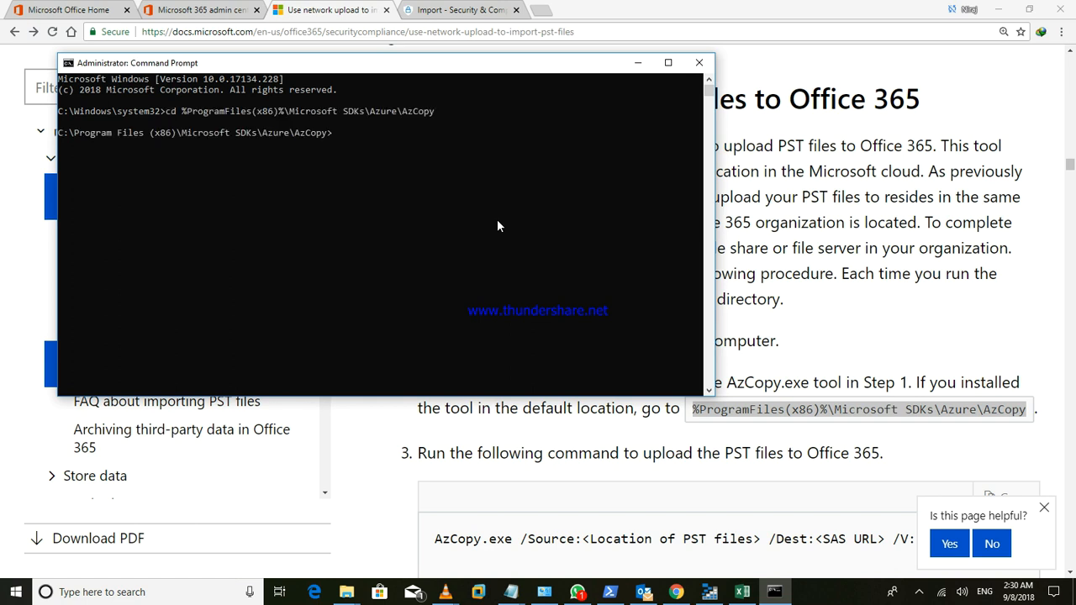
{"action": "left_click", "coordinate": [497, 223]}
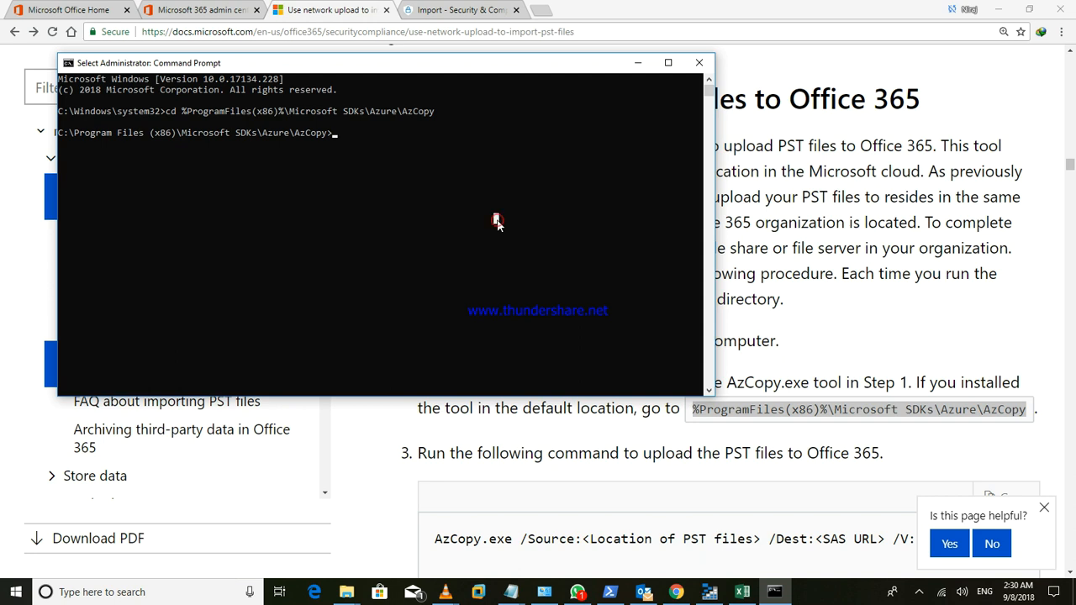
{"action": "left_click", "coordinate": [956, 292]}
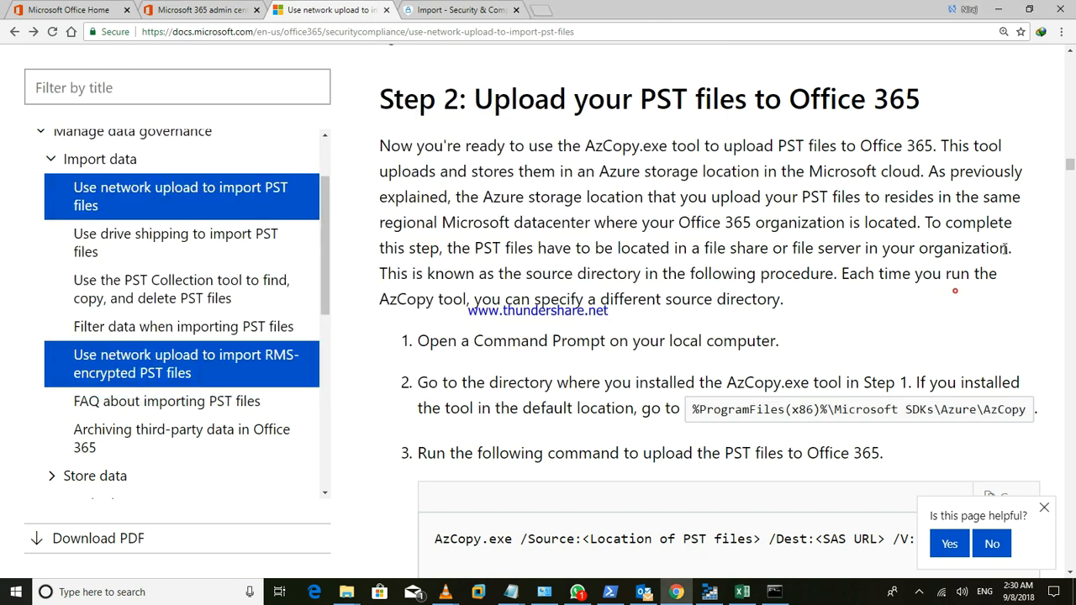
- Copy Step 2's example AzCopy command with actual /Source and /Dest values
{"action": "left_click_drag", "start_coordinate": [1070, 165], "coordinate": [1070, 204]}
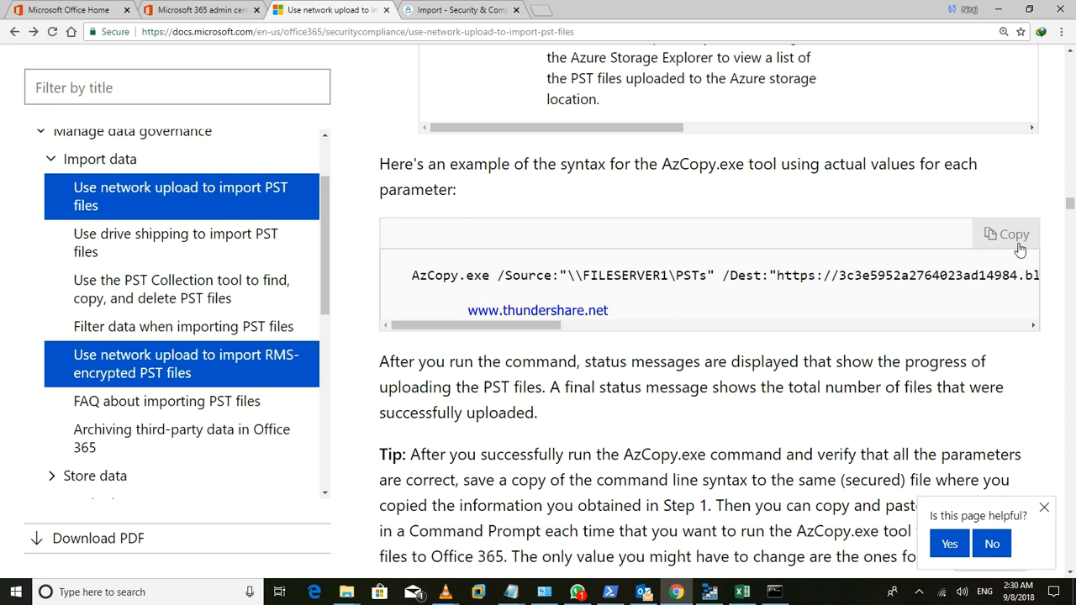
{"action": "left_click", "coordinate": [1019, 249]}
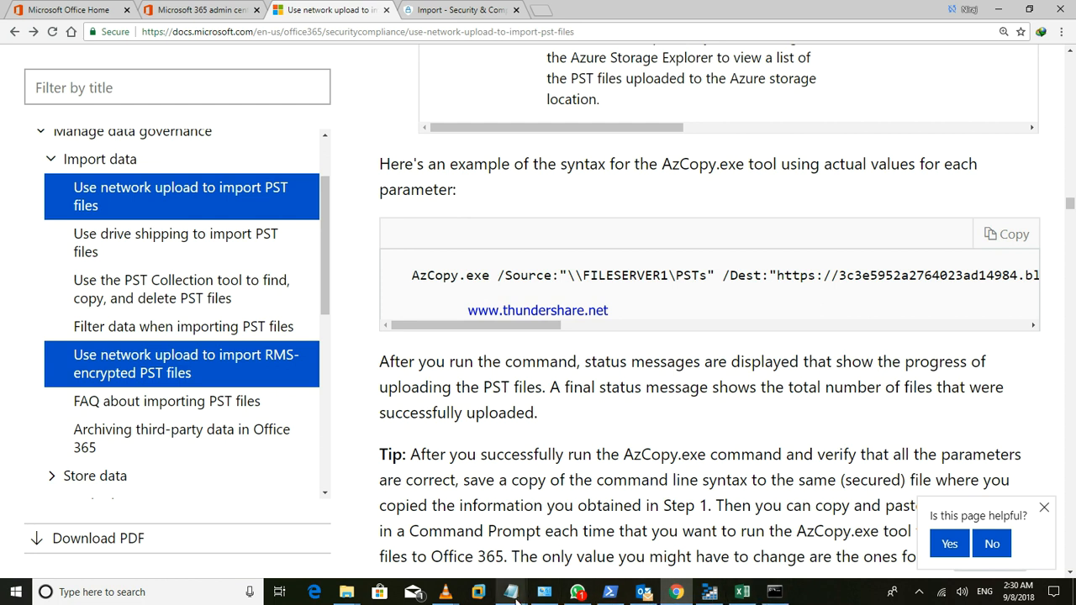
{"action": "mouse_move", "coordinate": [515, 599]}
{"action": "left_click", "coordinate": [649, 556]}
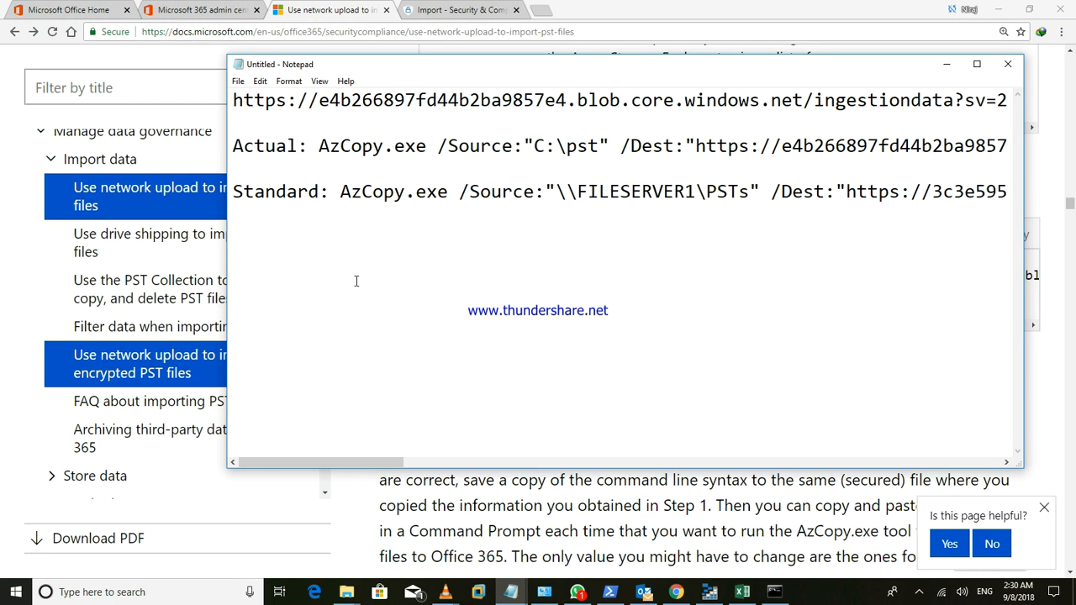
{"action": "left_click_drag", "start_coordinate": [340, 191], "coordinate": [395, 193]}
{"action": "left_click", "coordinate": [395, 193]}
{"action": "double_click", "coordinate": [452, 191]}
{"action": "left_click", "coordinate": [539, 226]}
{"action": "left_click_drag", "start_coordinate": [474, 196], "coordinate": [759, 193]}
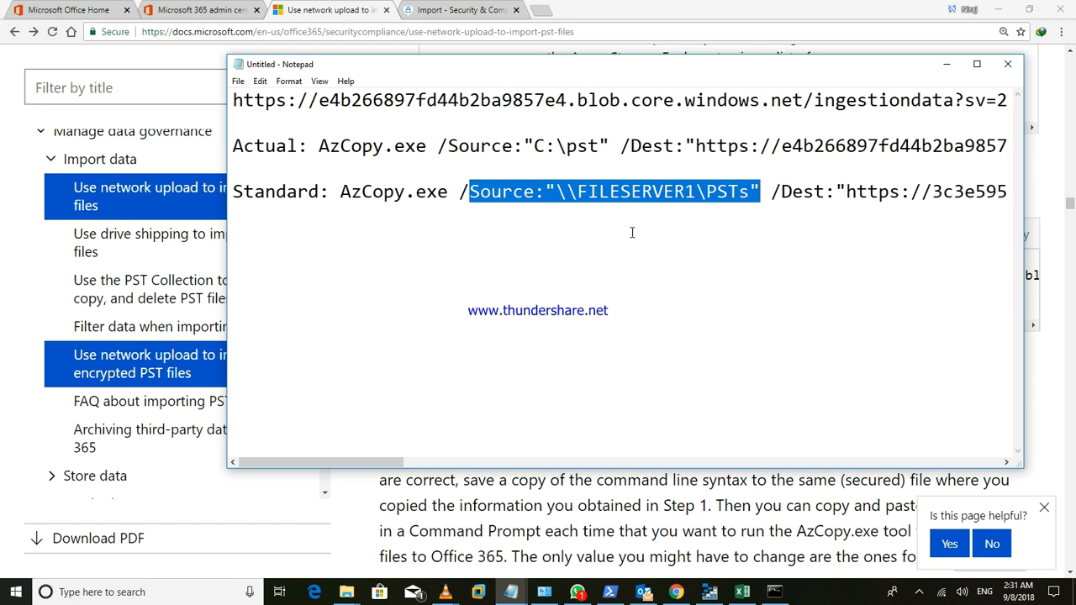
{"action": "left_click", "coordinate": [577, 199]}
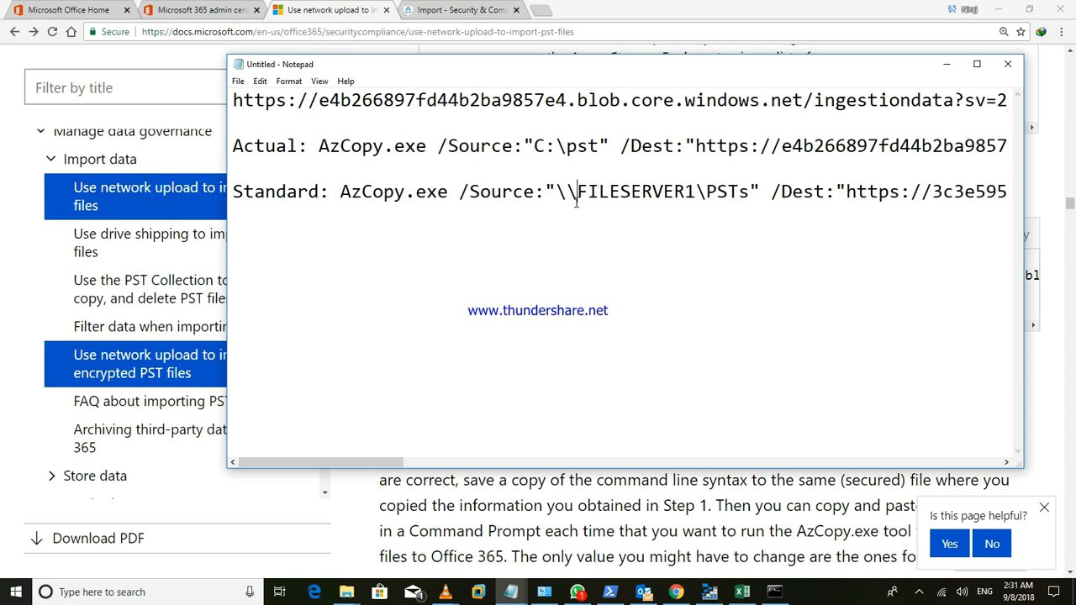
{"action": "left_click", "coordinate": [533, 148]}
{"action": "left_click_drag", "start_coordinate": [522, 147], "coordinate": [610, 146]}
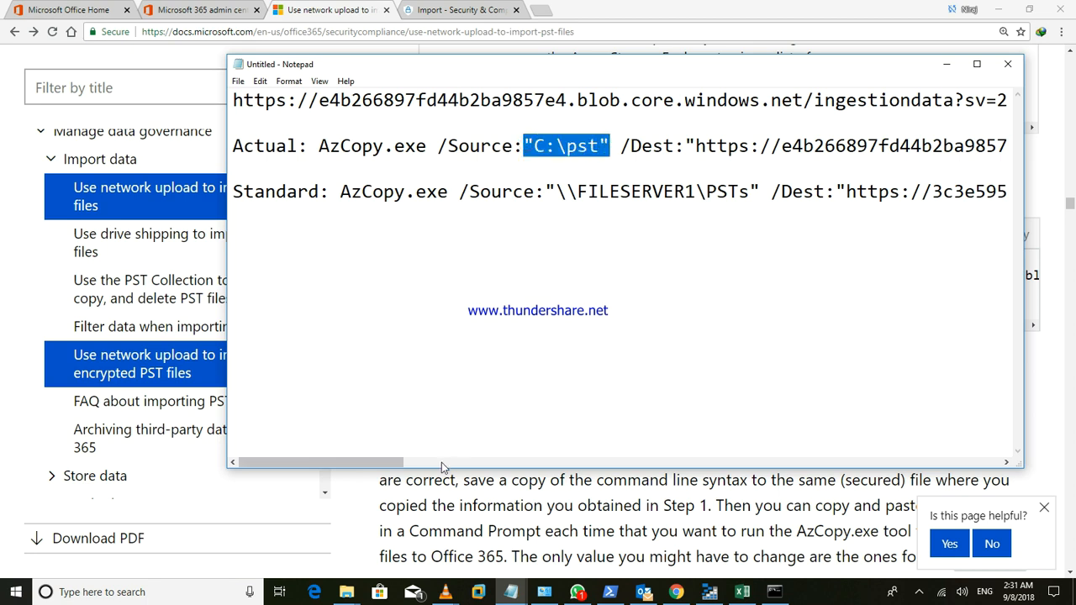
{"action": "left_click_drag", "start_coordinate": [366, 462], "coordinate": [421, 468]}
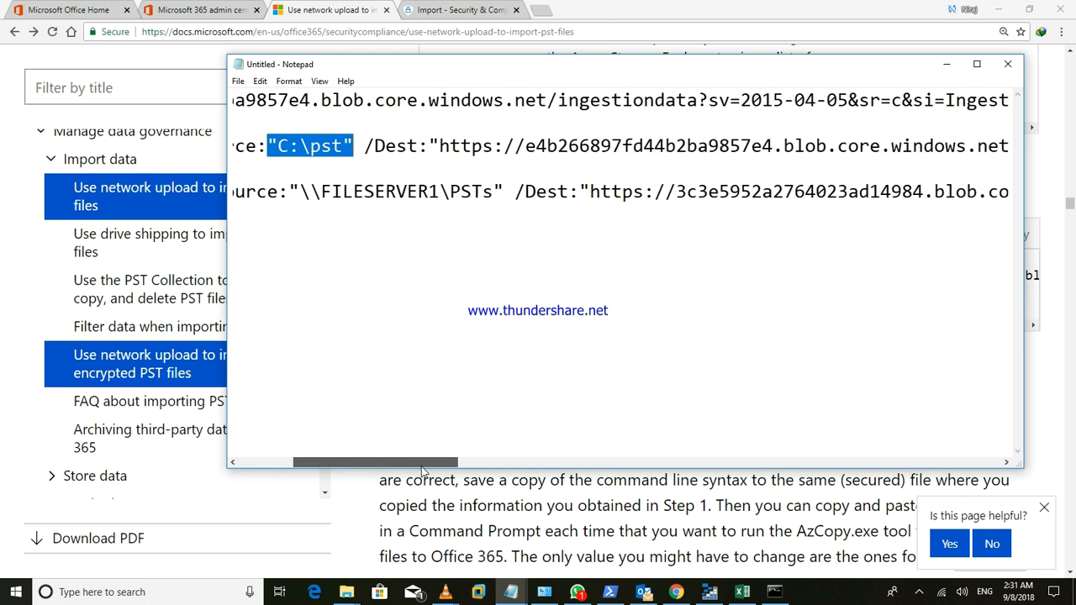
{"action": "left_click", "coordinate": [395, 147]}
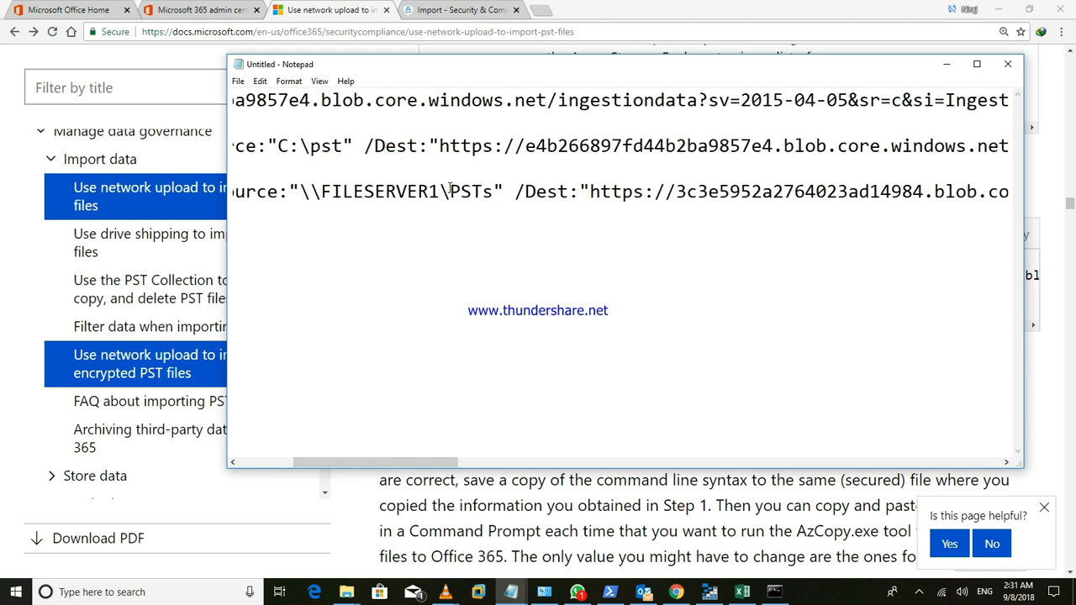
{"action": "left_click_drag", "start_coordinate": [439, 147], "coordinate": [1005, 146]}
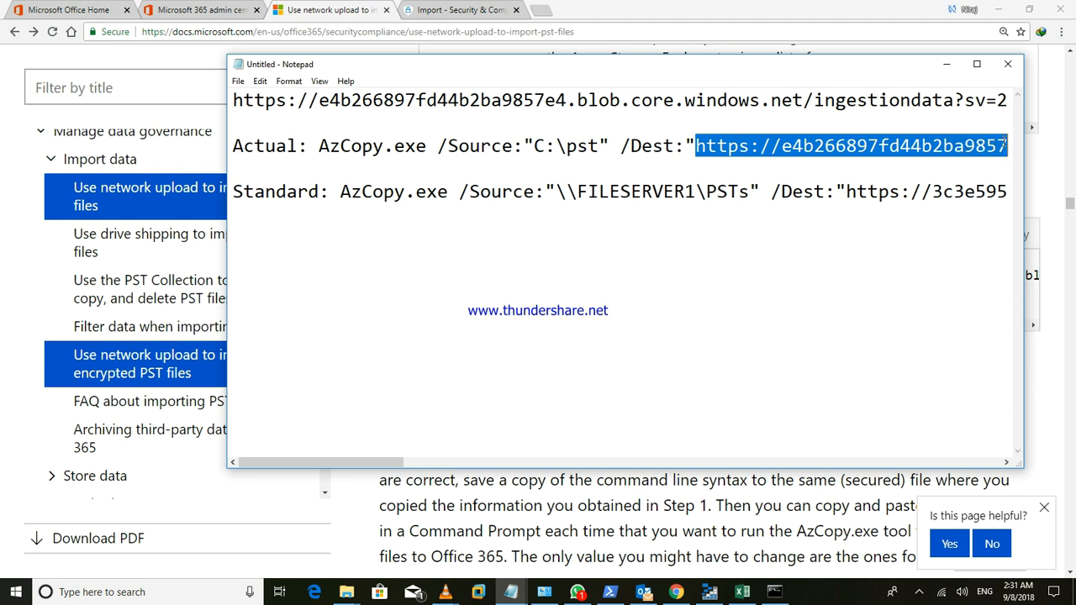
{"action": "left_click", "coordinate": [381, 471]}
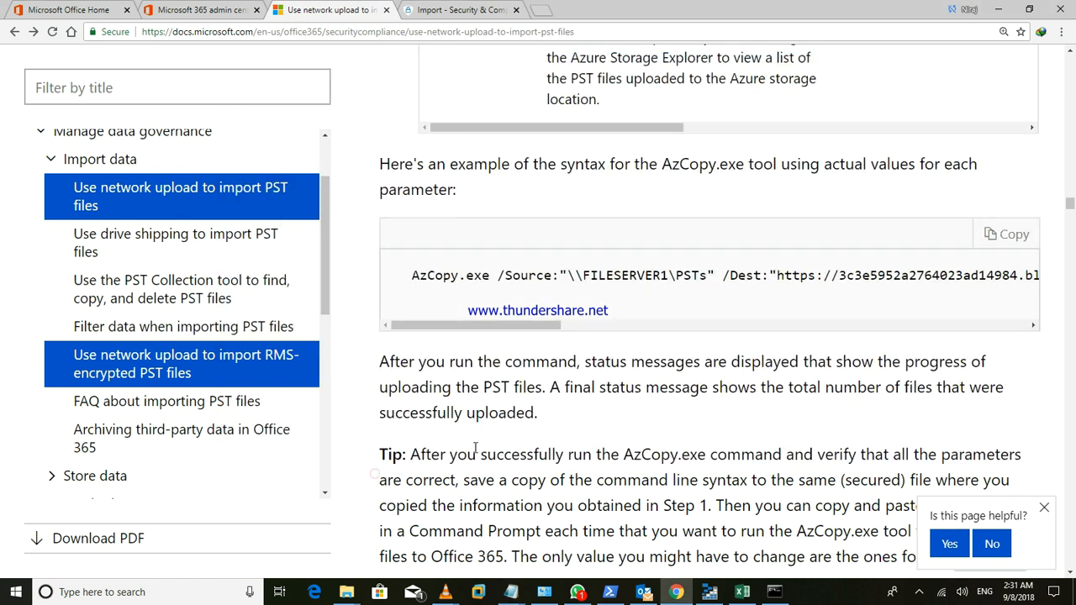
- Bring the 'Untitled - Notepad' notes with the Actual and Standard AzCopy lines forward
{"action": "left_click", "coordinate": [216, 10]}
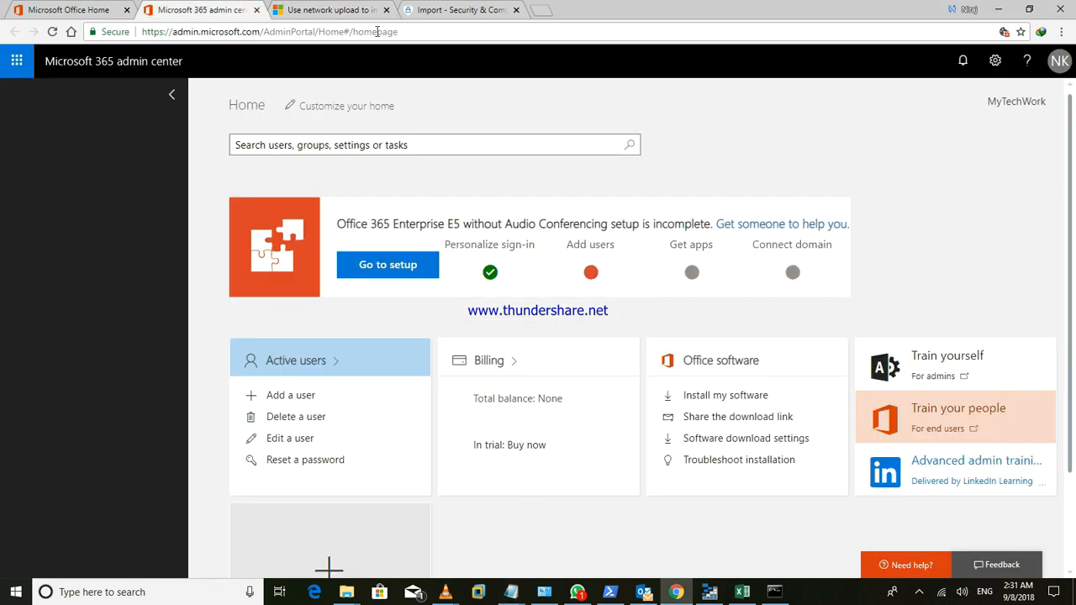
{"action": "left_click", "coordinate": [458, 10]}
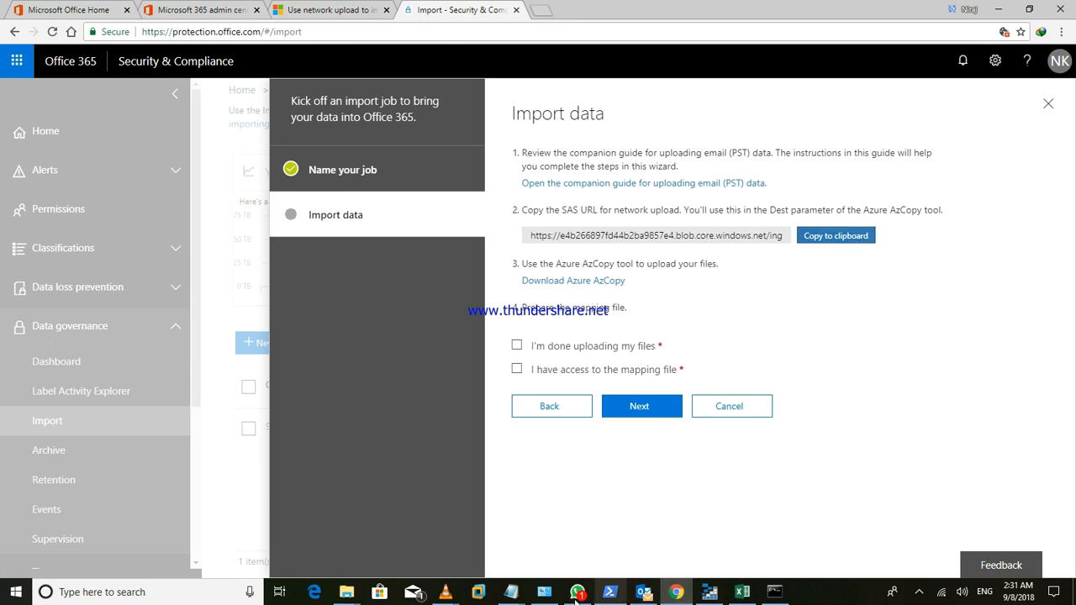
{"action": "mouse_move", "coordinate": [522, 597]}
{"action": "left_click", "coordinate": [652, 536]}
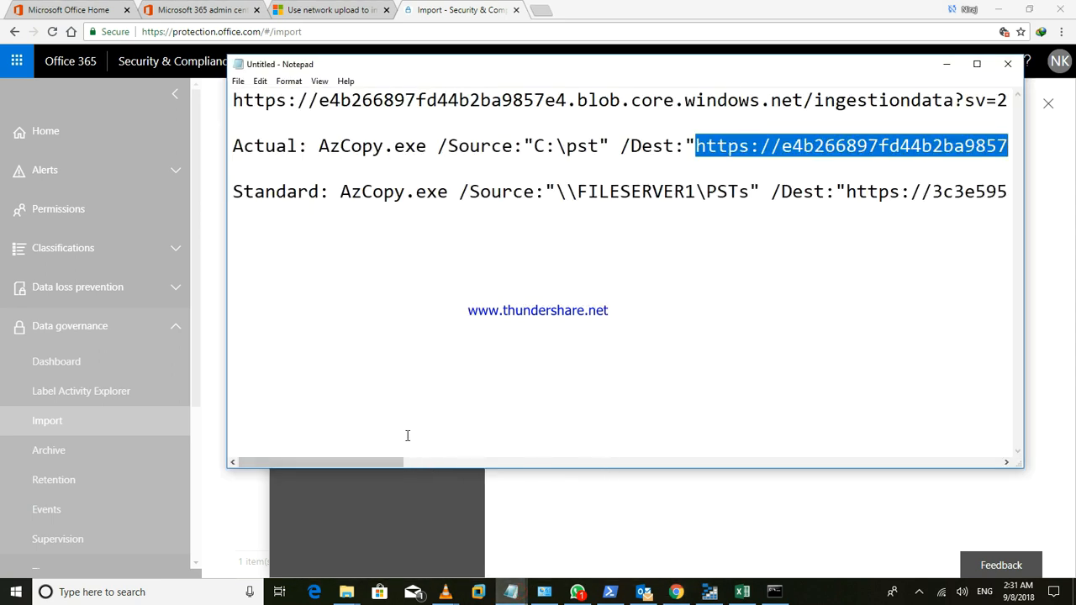
- Copy the complete 'Actual: AzCopy.exe' line from Notepad, then minimize the notes
{"action": "left_click", "coordinate": [430, 335]}
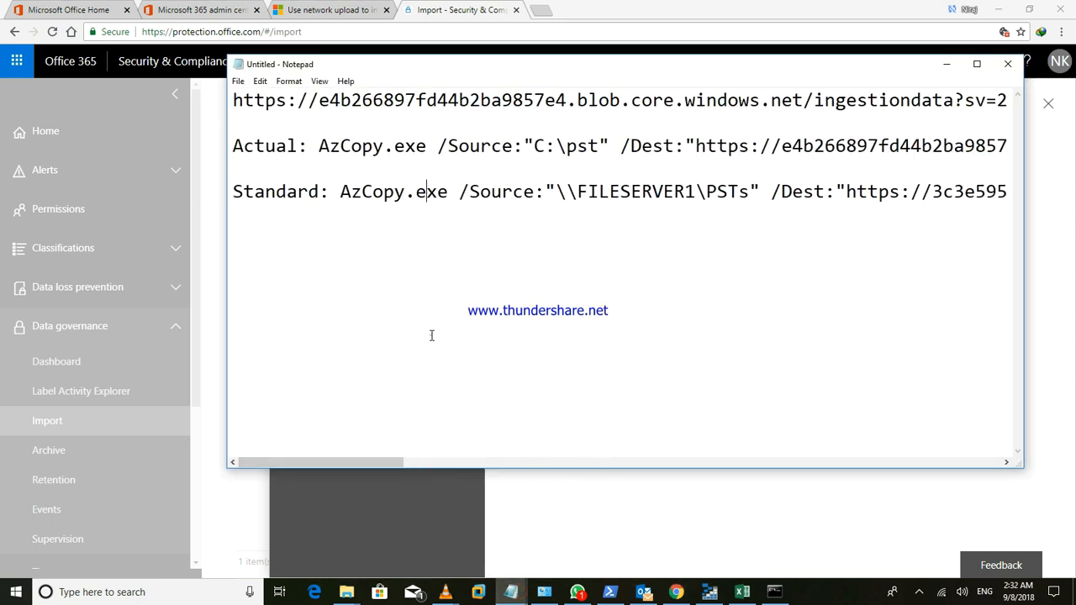
{"action": "left_click", "coordinate": [319, 146]}
{"action": "left_click_drag", "start_coordinate": [318, 146], "coordinate": [992, 145]}
{"action": "left_click", "coordinate": [702, 158]}
{"action": "left_click_drag", "start_coordinate": [320, 146], "coordinate": [1015, 148]}
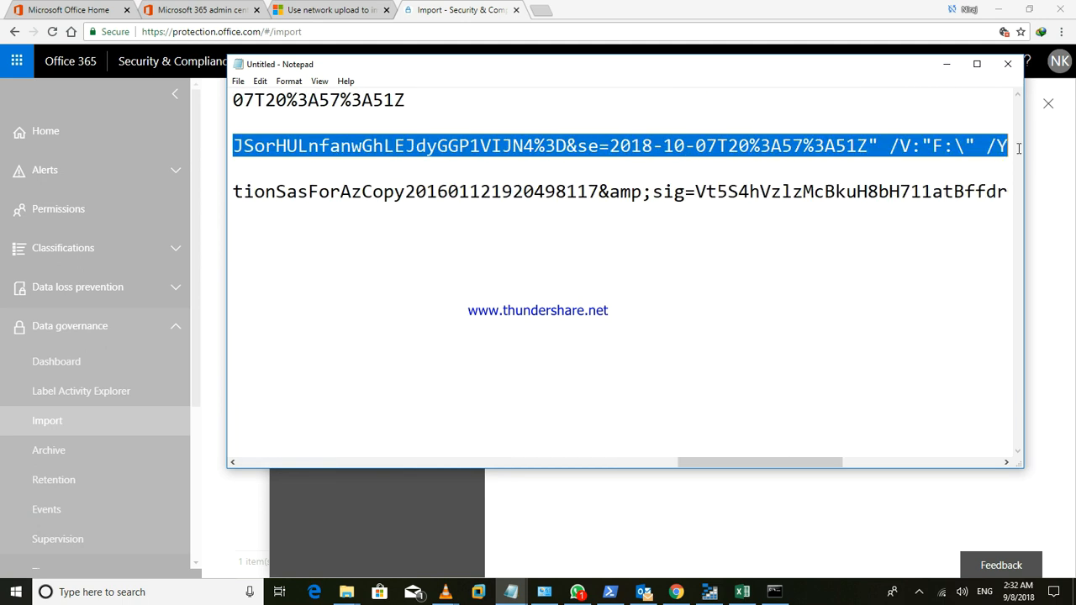
{"action": "right_click", "coordinate": [974, 144]}
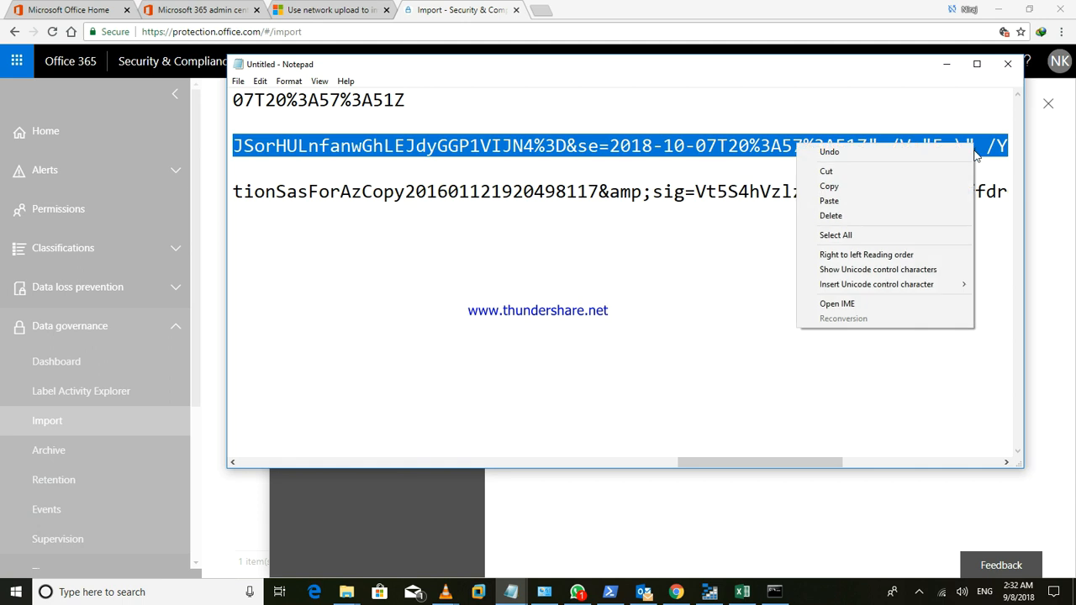
{"action": "left_click", "coordinate": [849, 187]}
{"action": "left_click", "coordinate": [945, 64]}
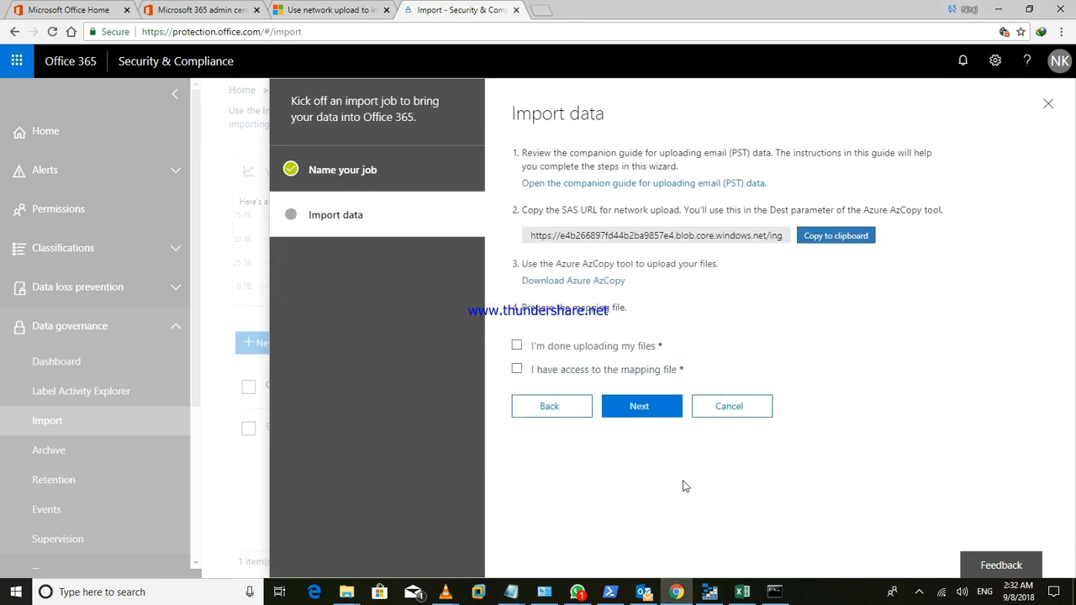
- Paste and run the AzCopy command in Command Prompt, uploading 1 of 1 file from C:\pst
{"action": "left_click", "coordinate": [787, 596]}
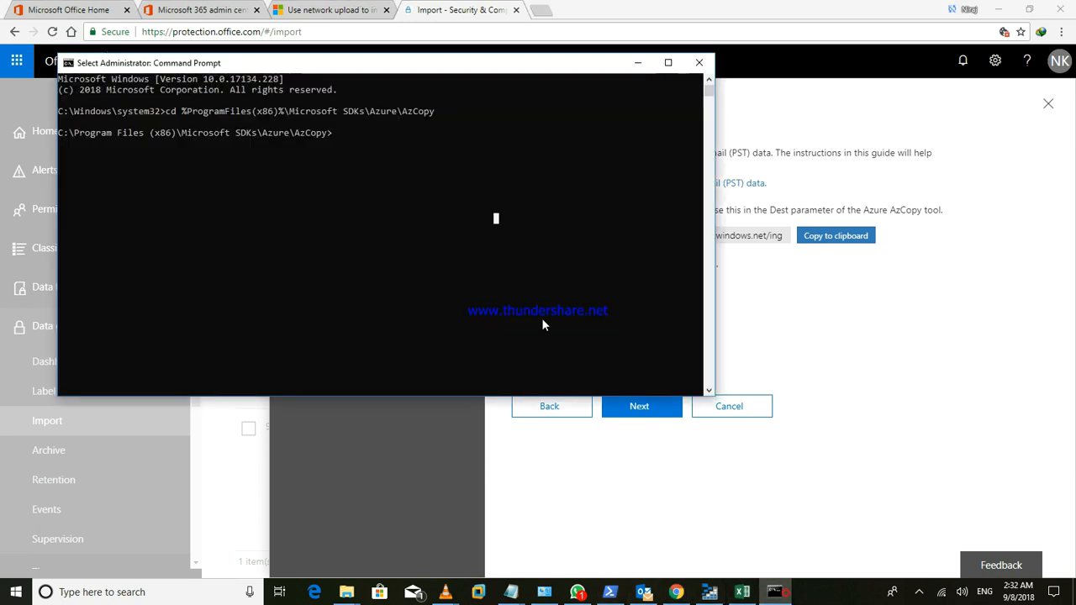
{"action": "right_click", "coordinate": [420, 150]}
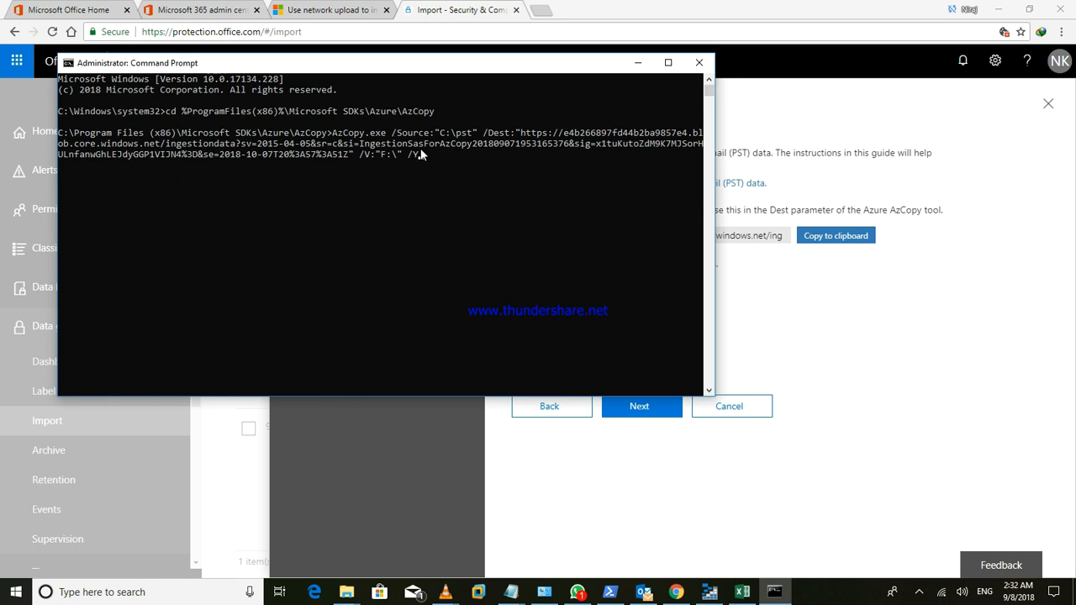
{"action": "key", "text": "Return"}
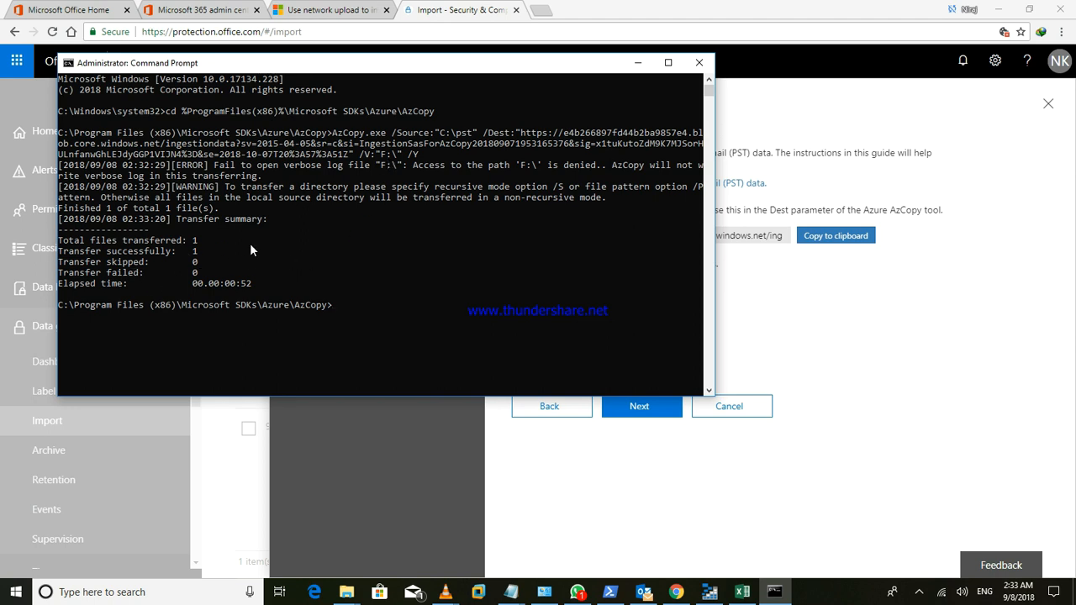
{"action": "left_click", "coordinate": [637, 62]}
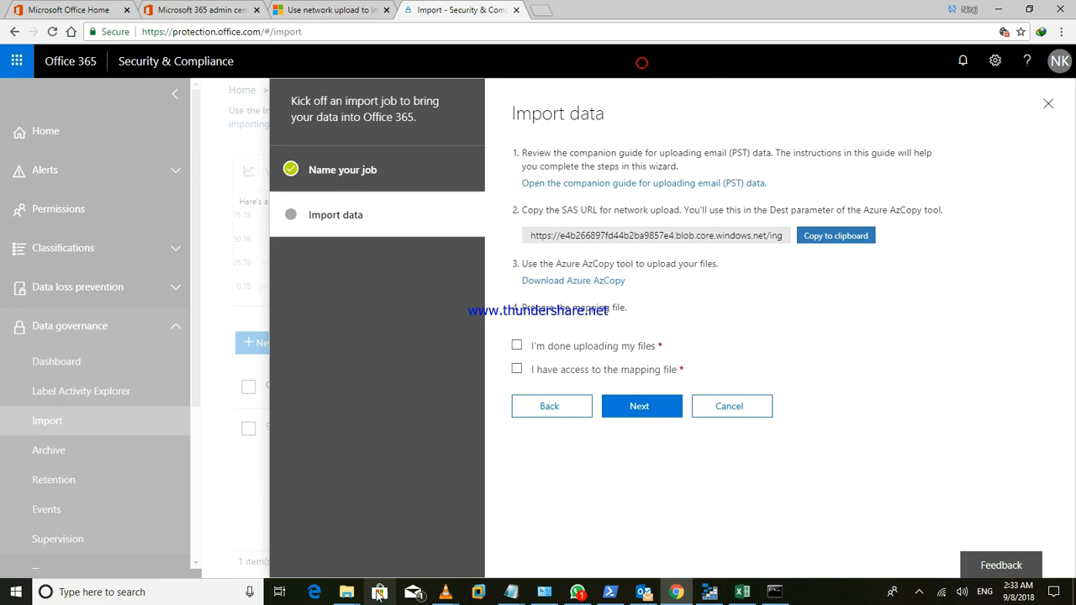
- Open the pst folder window and check its single bac Outlook data file
{"action": "left_click", "coordinate": [347, 592]}
{"action": "left_click", "coordinate": [248, 536]}
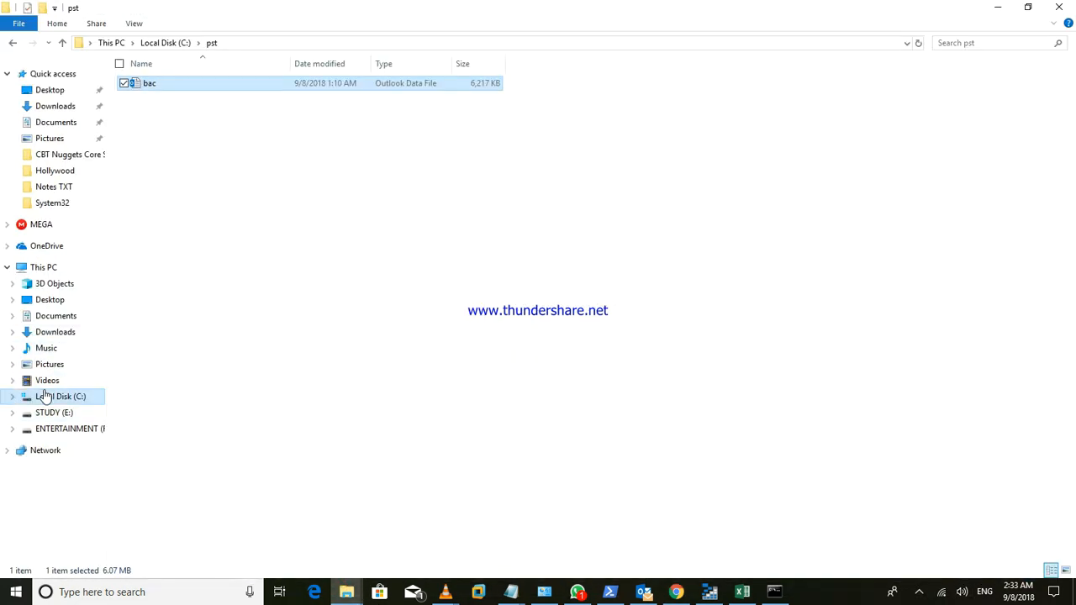
{"action": "left_click", "coordinate": [190, 125]}
{"action": "left_click", "coordinate": [160, 84]}
{"action": "left_click", "coordinate": [196, 177]}
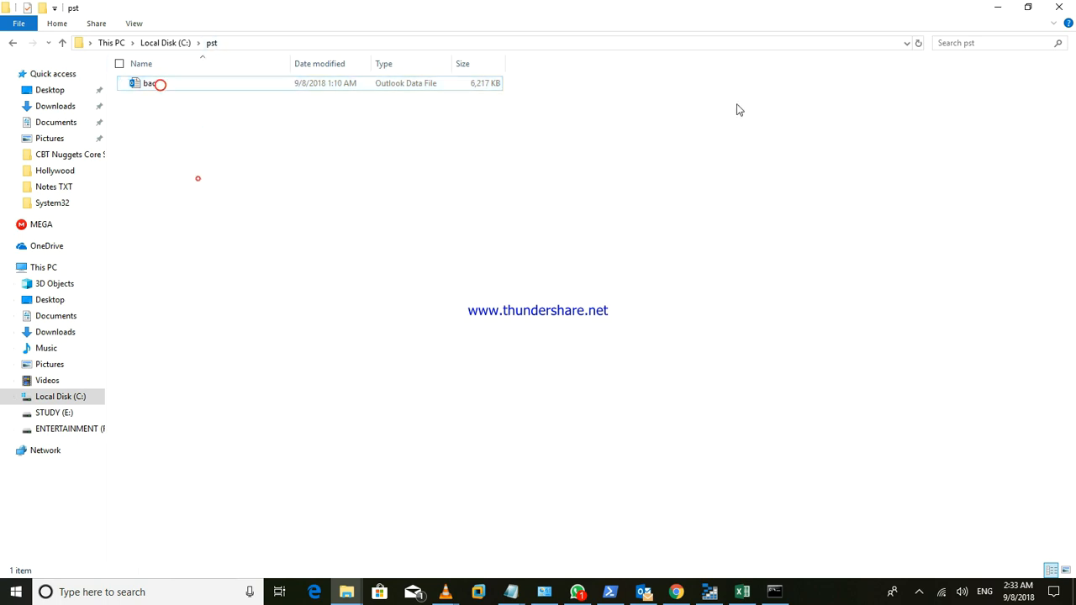
- Minimize File Explorer and the browser to reveal the Windows desktop
{"action": "left_click", "coordinate": [998, 7]}
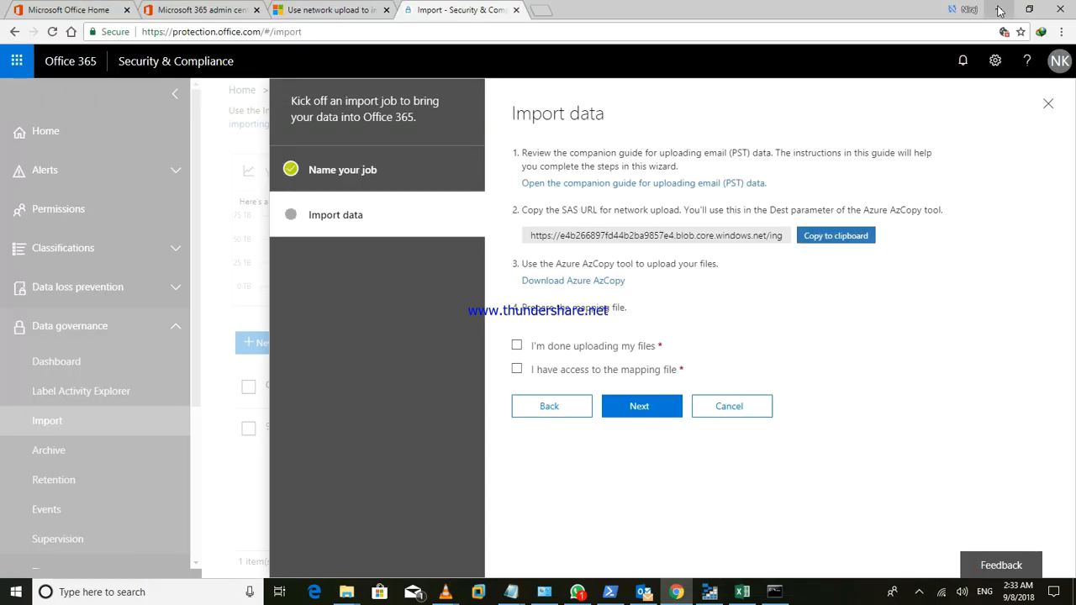
{"action": "left_click", "coordinate": [998, 9]}
{"action": "left_click", "coordinate": [680, 109]}
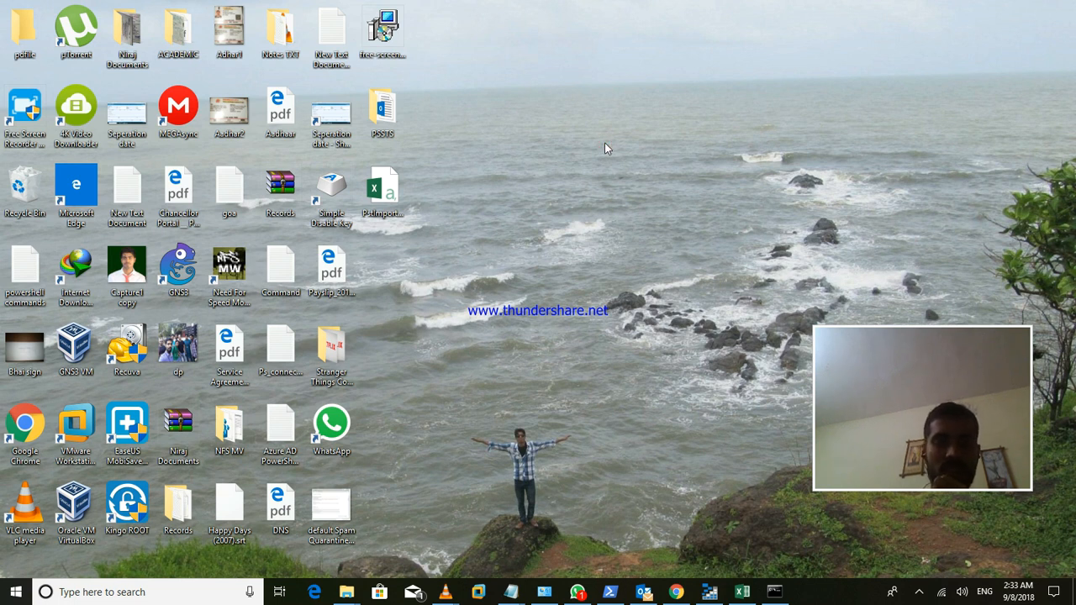
- Open the PSSTS folder from the desktop, maximize it, and view its full path
{"action": "double_click", "coordinate": [383, 110]}
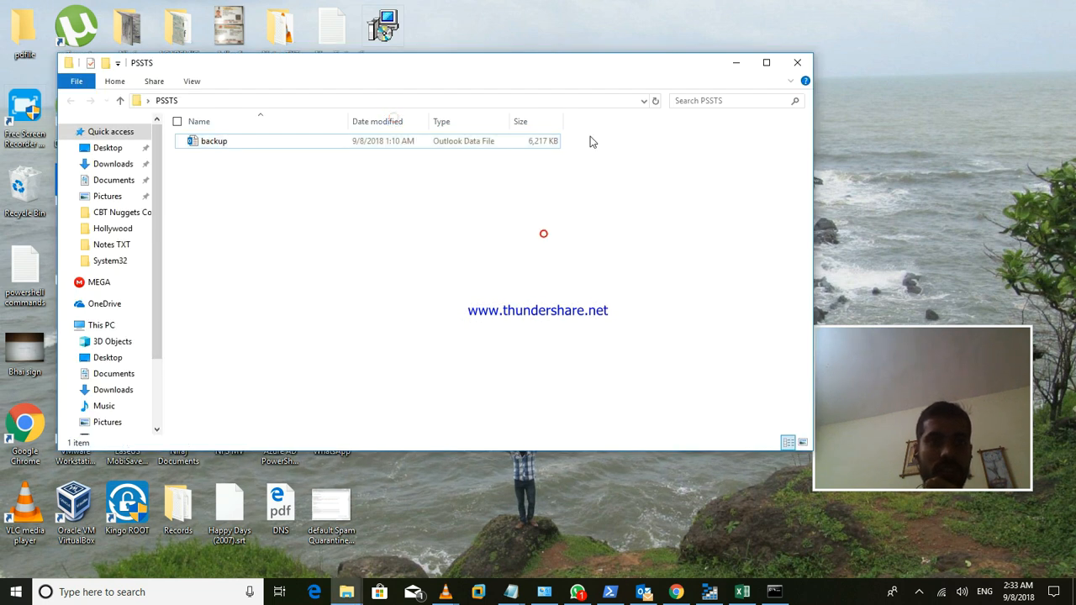
{"action": "left_click", "coordinate": [762, 62]}
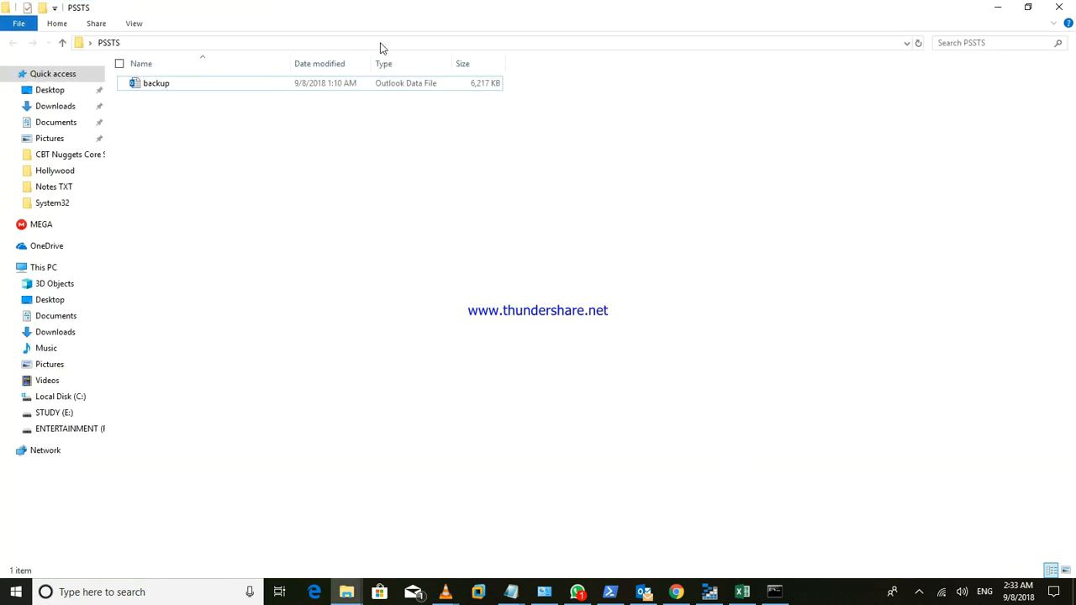
{"action": "left_click", "coordinate": [379, 42]}
{"action": "left_click", "coordinate": [141, 42]}
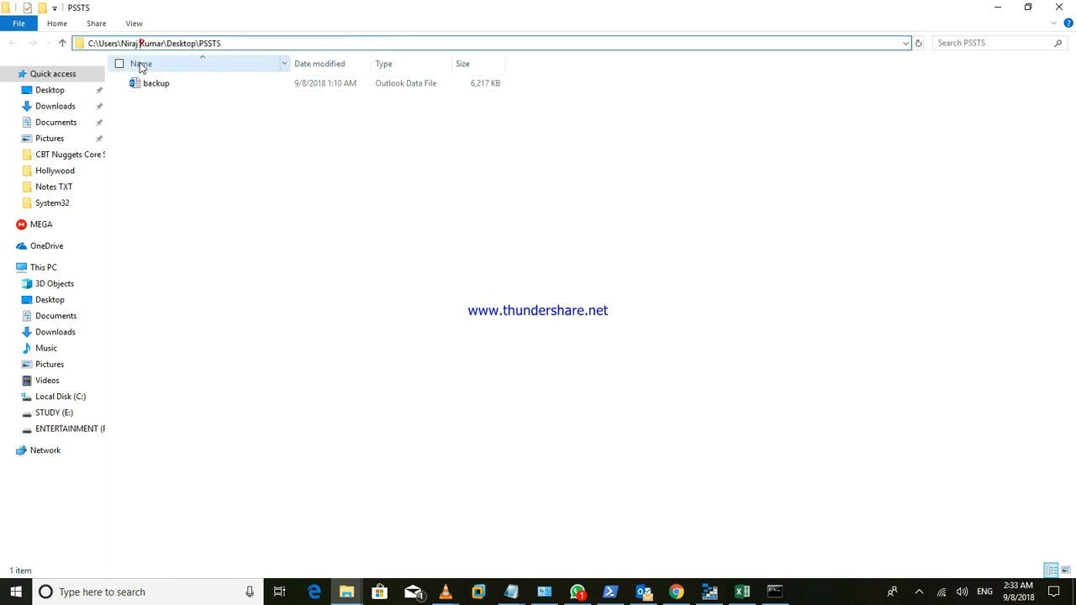
{"action": "left_click_drag", "start_coordinate": [126, 42], "coordinate": [141, 42]}
{"action": "left_click", "coordinate": [159, 118]}
{"action": "left_click", "coordinate": [278, 42]}
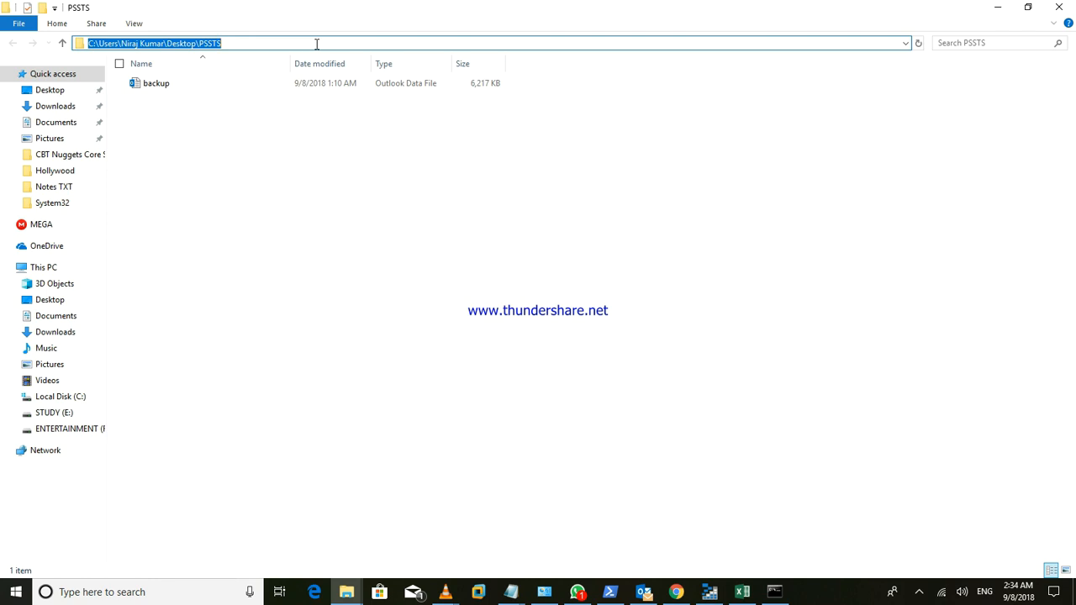
{"action": "left_click", "coordinate": [231, 227]}
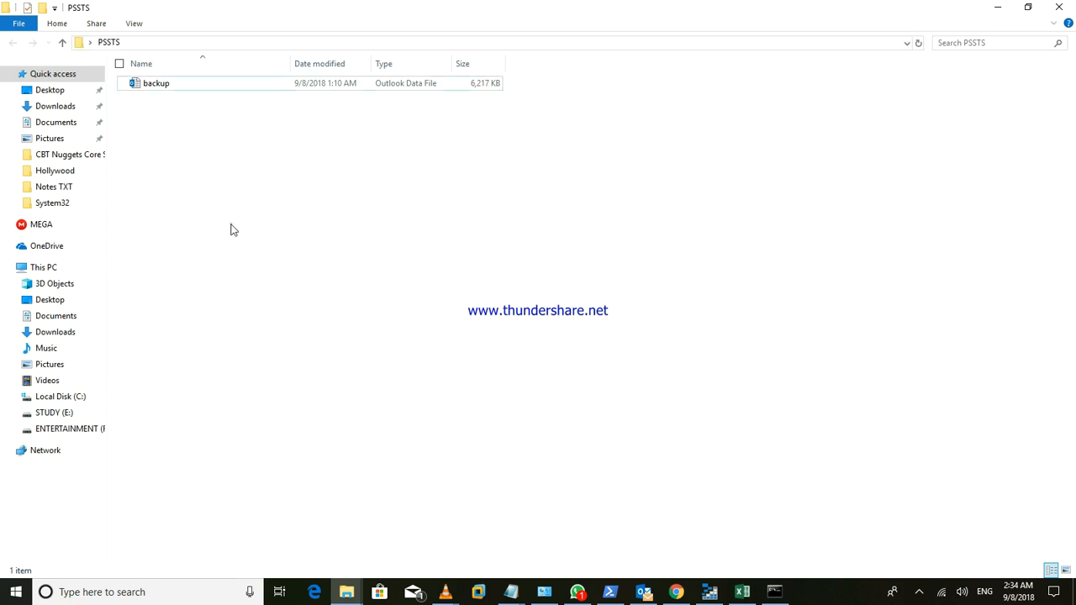
- Browse the Local Disk (C:) folders, then minimize File Explorer
{"action": "left_click", "coordinate": [64, 398]}
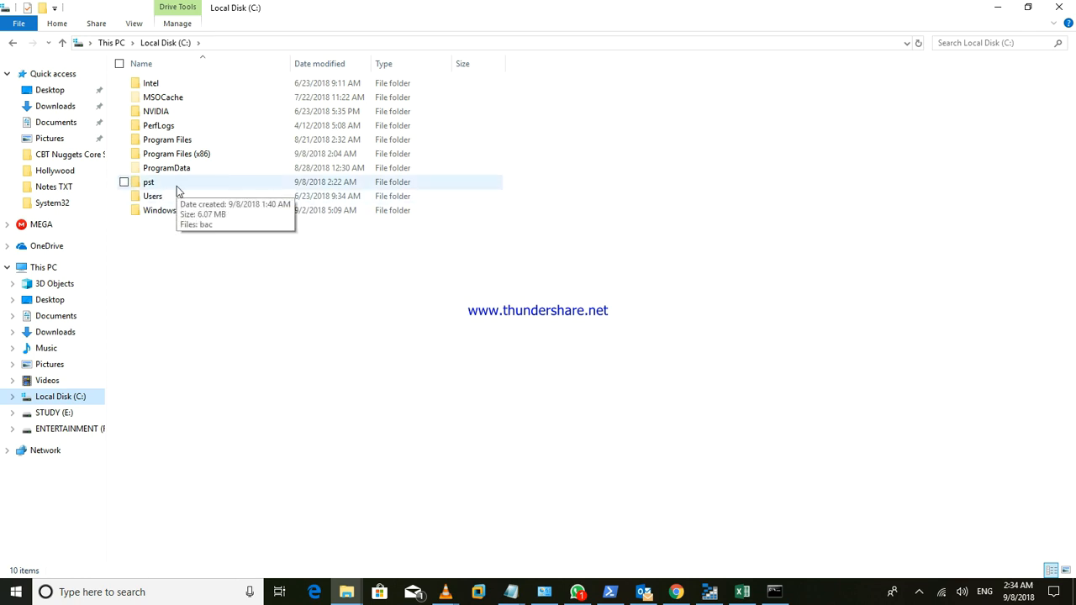
{"action": "left_click", "coordinate": [432, 381]}
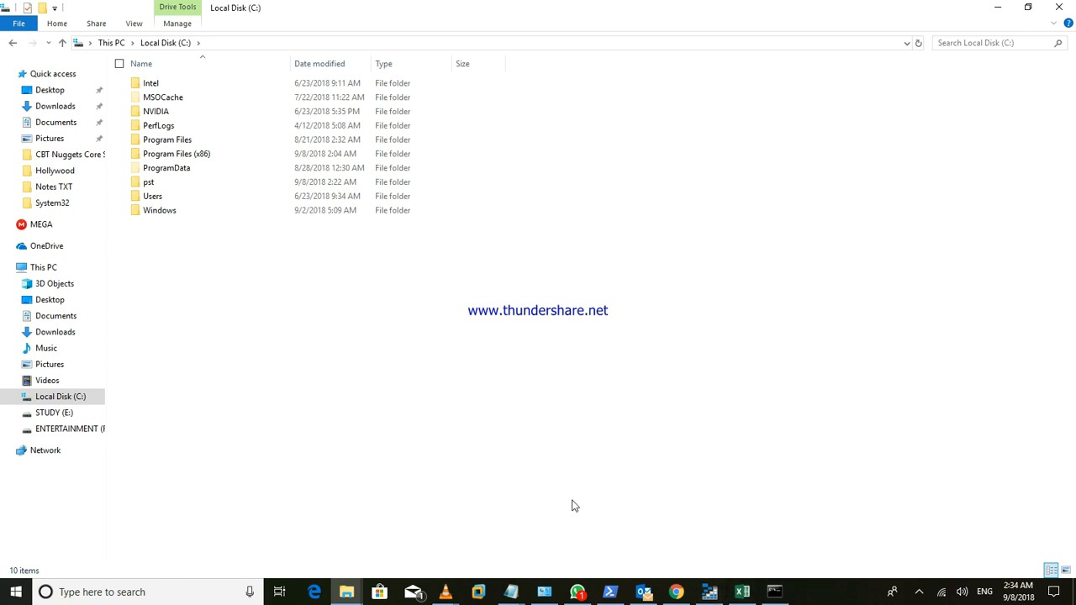
{"action": "left_click", "coordinate": [997, 7]}
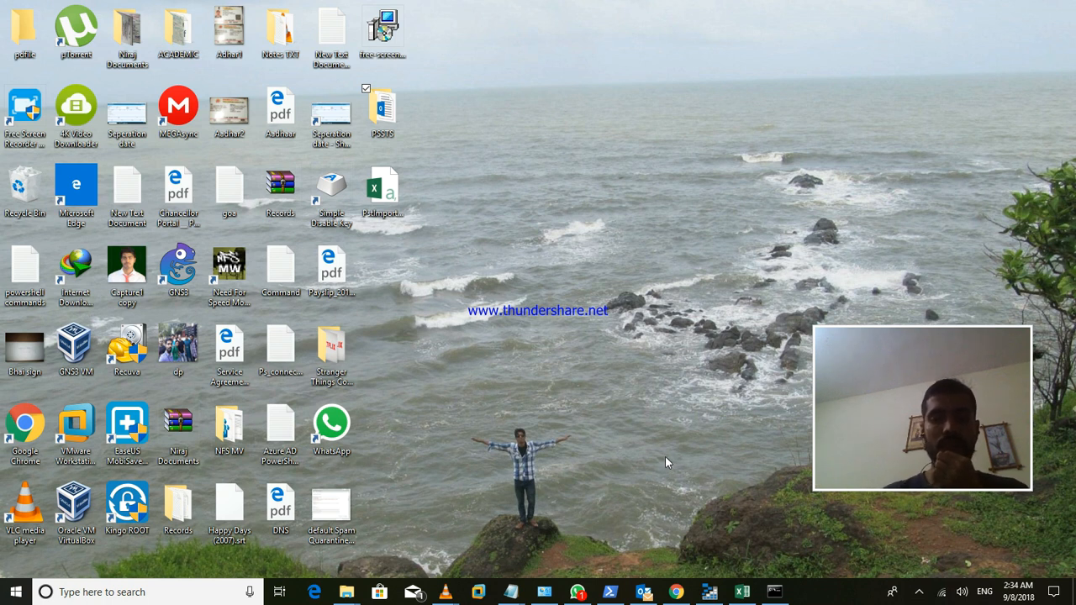
- Show the 'Use network upload' docs tab, scrolled to the Azure Storage Explorer steps
{"action": "left_click", "coordinate": [679, 583]}
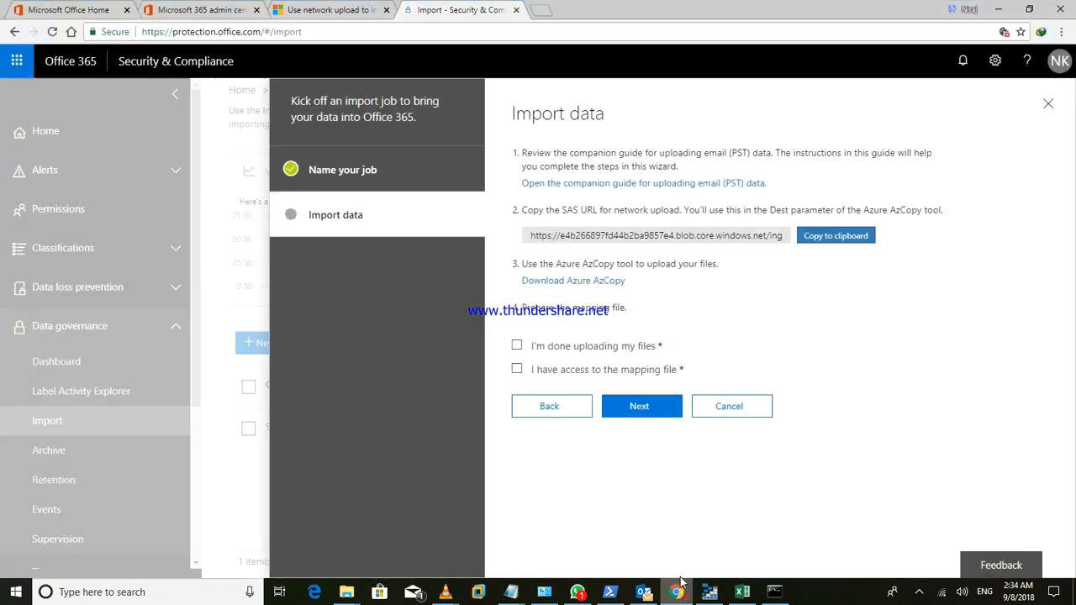
{"action": "left_click", "coordinate": [332, 10]}
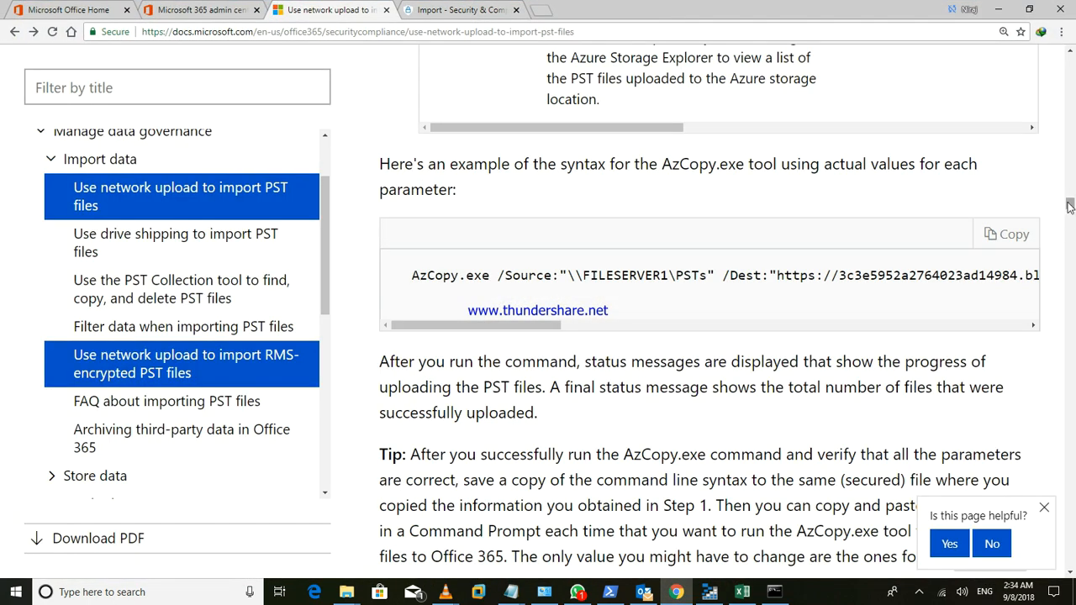
{"action": "left_click_drag", "start_coordinate": [1070, 202], "coordinate": [1070, 217]}
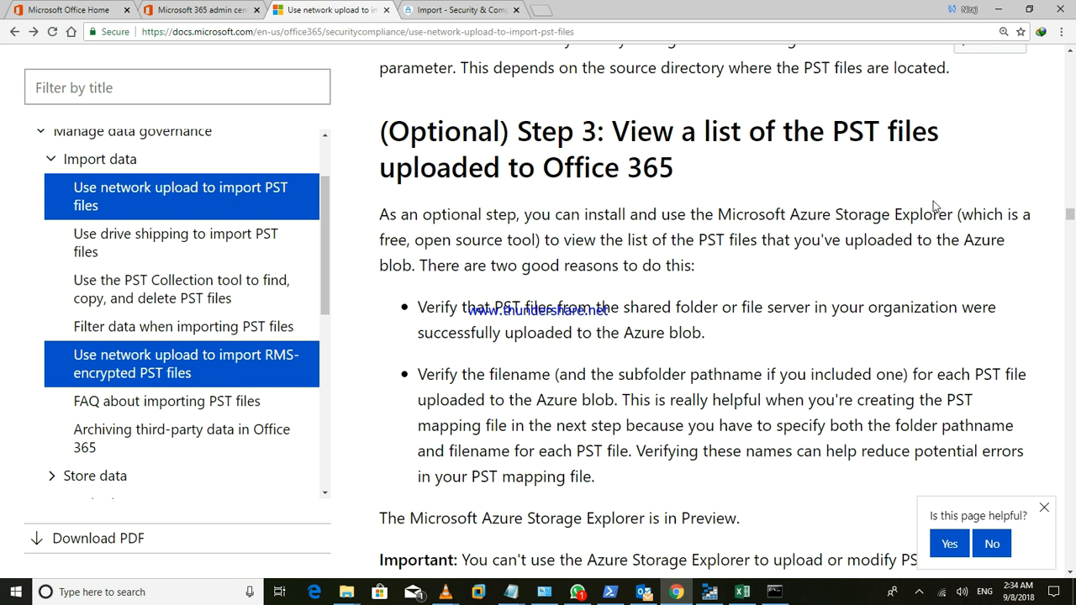
{"action": "left_click_drag", "start_coordinate": [989, 229], "coordinate": [1070, 229]}
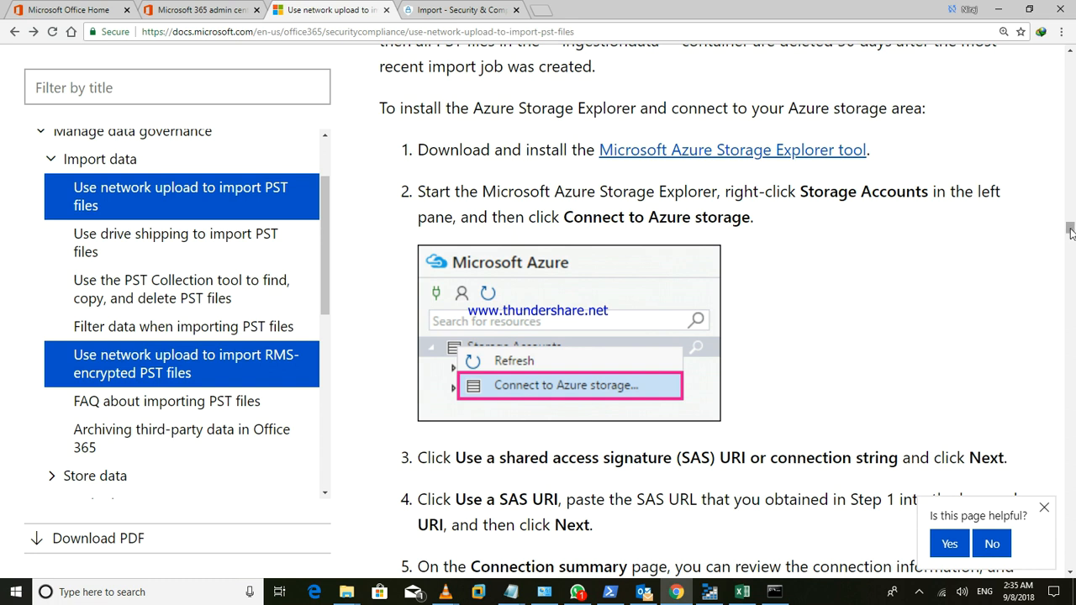
{"action": "left_click_drag", "start_coordinate": [1071, 230], "coordinate": [1071, 234]}
- Confirm the uploaded .pst blobs in ingestiondata, selecting backup.pst, then return to the docs
{"action": "left_click", "coordinate": [709, 592]}
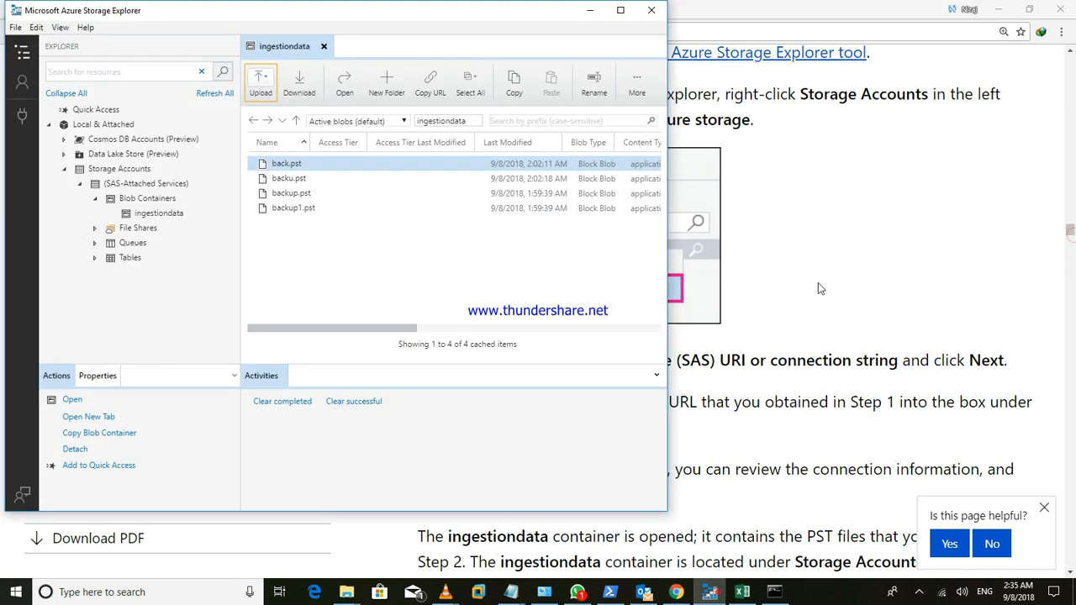
{"action": "left_click", "coordinate": [330, 211], "text": "ctrl"}
{"action": "left_click", "coordinate": [331, 211], "text": "ctrl"}
{"action": "left_click", "coordinate": [342, 197], "text": "ctrl"}
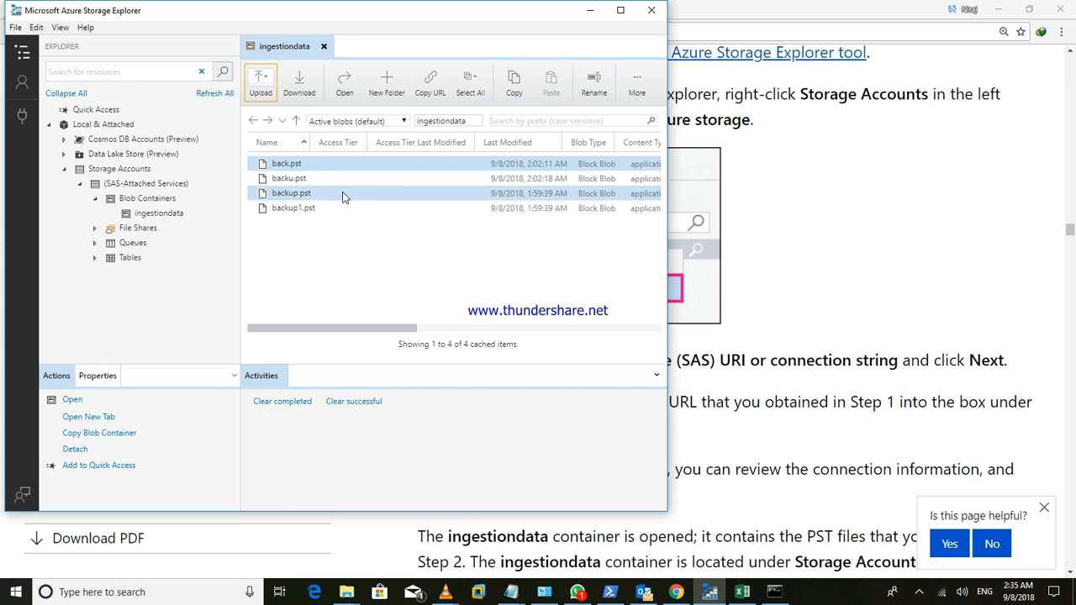
{"action": "left_click", "coordinate": [342, 196]}
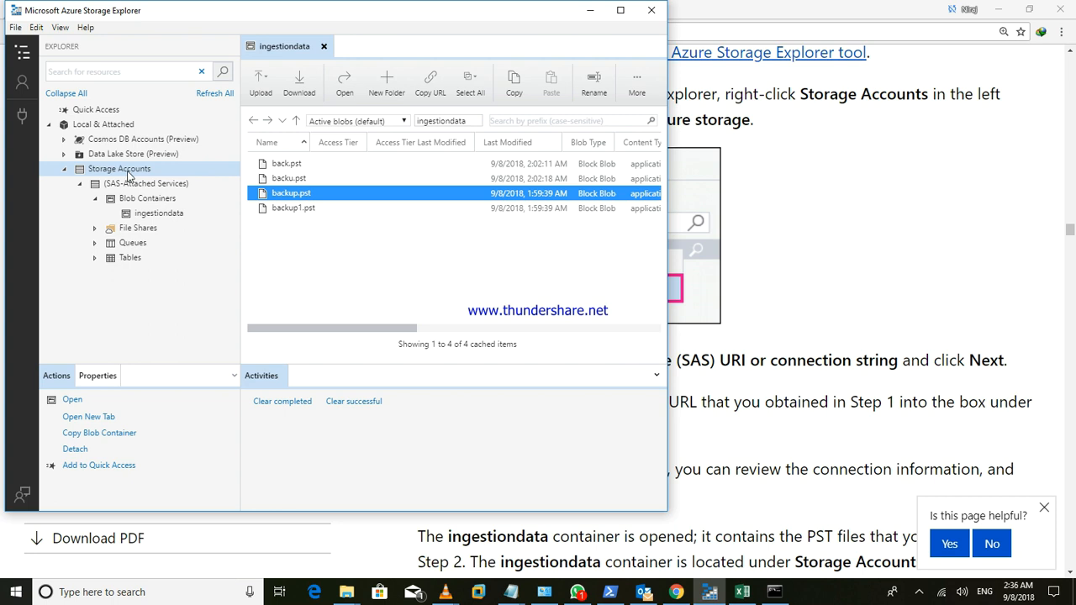
{"action": "left_click", "coordinate": [899, 309]}
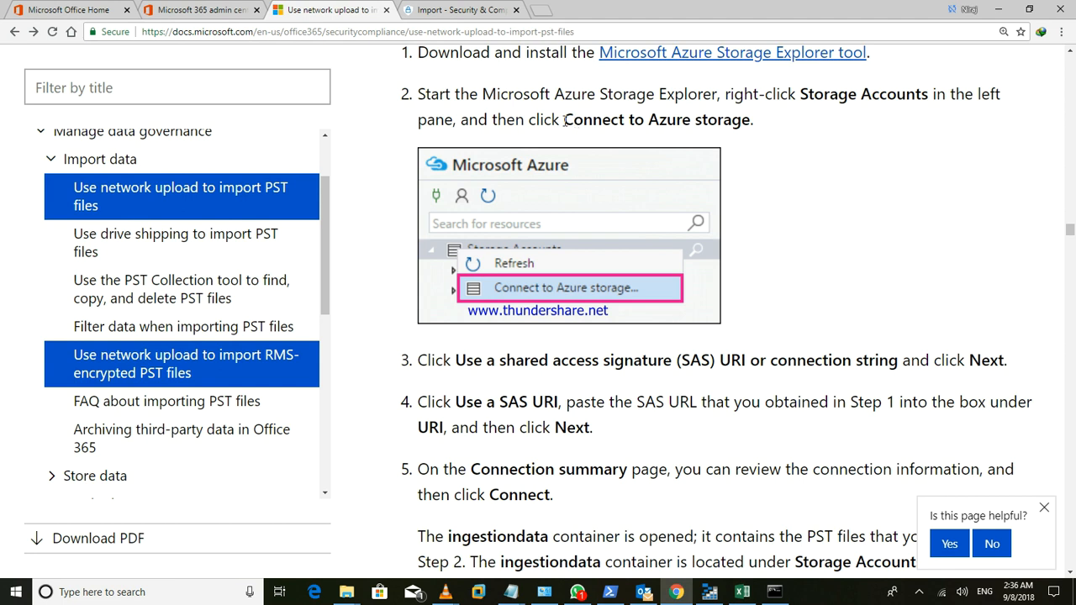
- Highlight the Connect to Azure storage and shared access signature instructions in steps 2–3
{"action": "left_click_drag", "start_coordinate": [561, 121], "coordinate": [783, 128]}
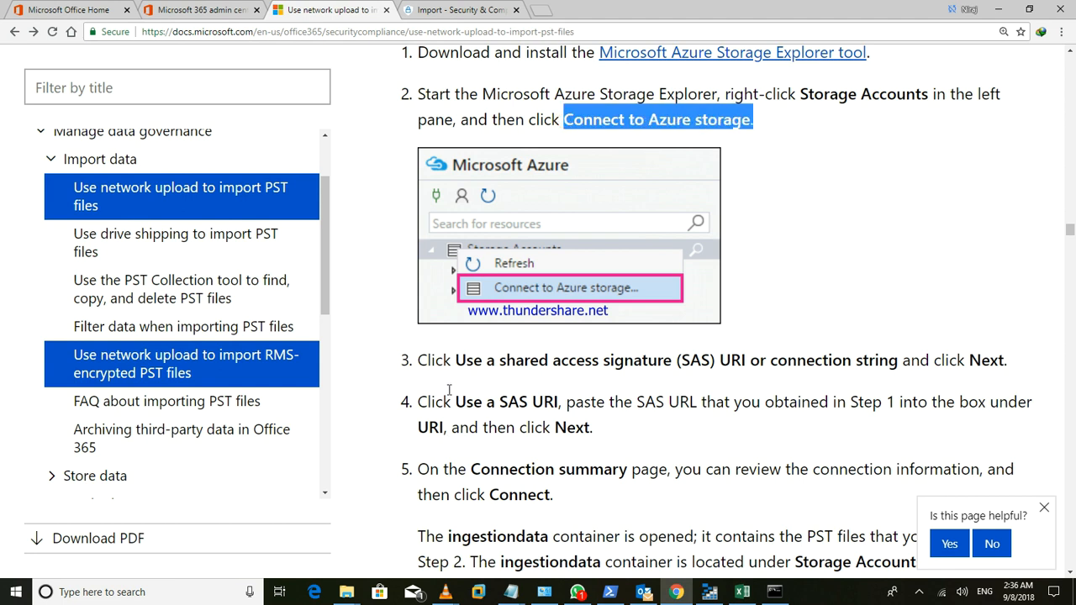
{"action": "left_click_drag", "start_coordinate": [455, 359], "coordinate": [769, 361]}
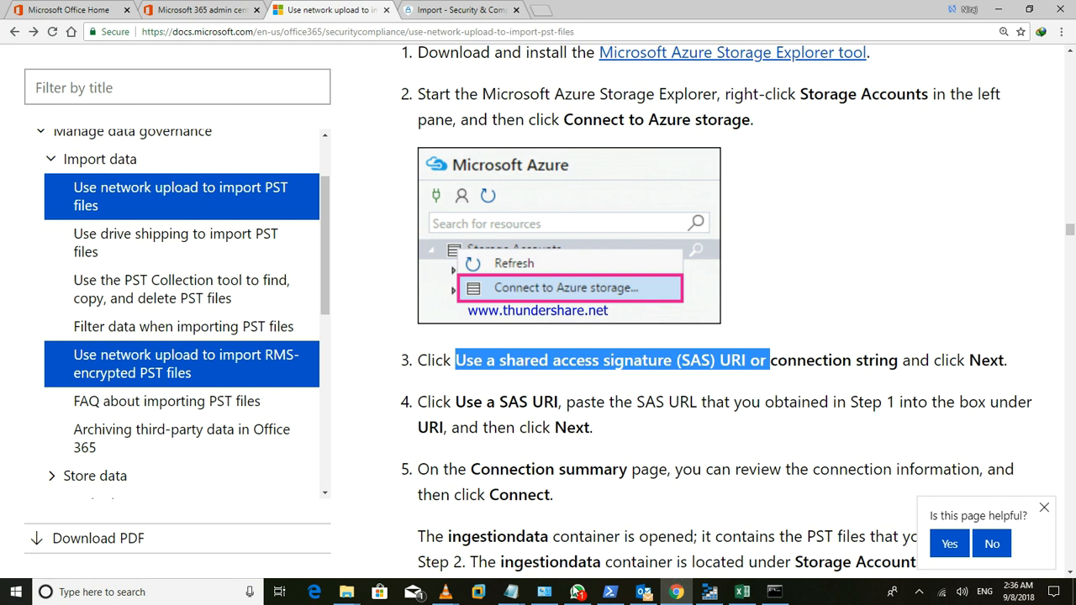
{"action": "left_click_drag", "start_coordinate": [540, 574], "coordinate": [512, 600]}
{"action": "mouse_move", "coordinate": [511, 592]}
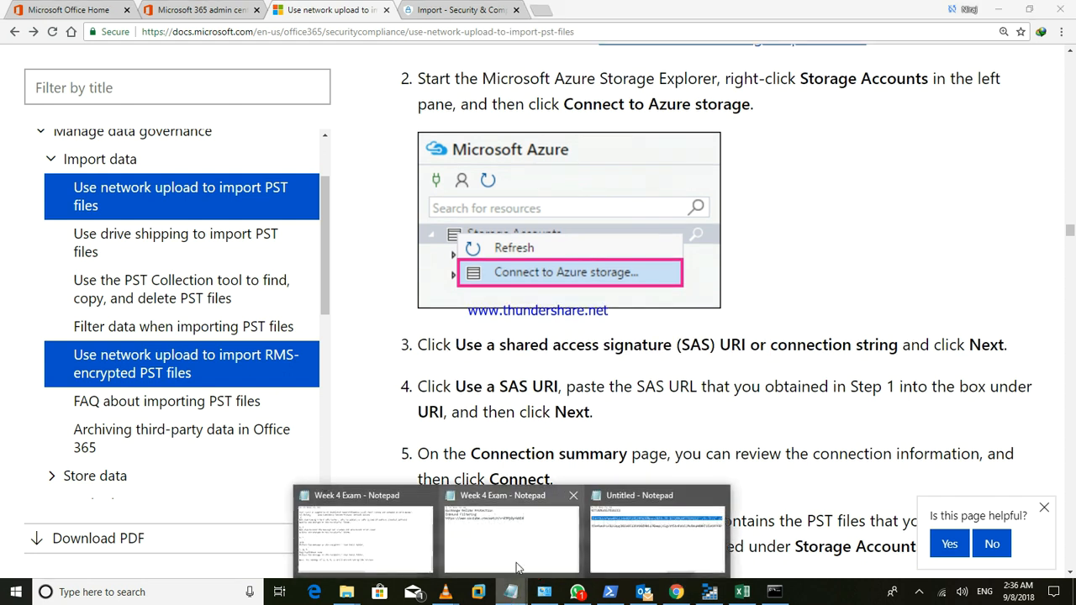
{"action": "left_click", "coordinate": [605, 556]}
- Check the saved SAS URL in Notepad, then bring Azure Storage Explorer back up
{"action": "left_click_drag", "start_coordinate": [695, 460], "coordinate": [217, 410]}
{"action": "left_click", "coordinate": [283, 109]}
{"action": "left_click_drag", "start_coordinate": [235, 103], "coordinate": [351, 102]}
{"action": "left_click", "coordinate": [351, 103]}
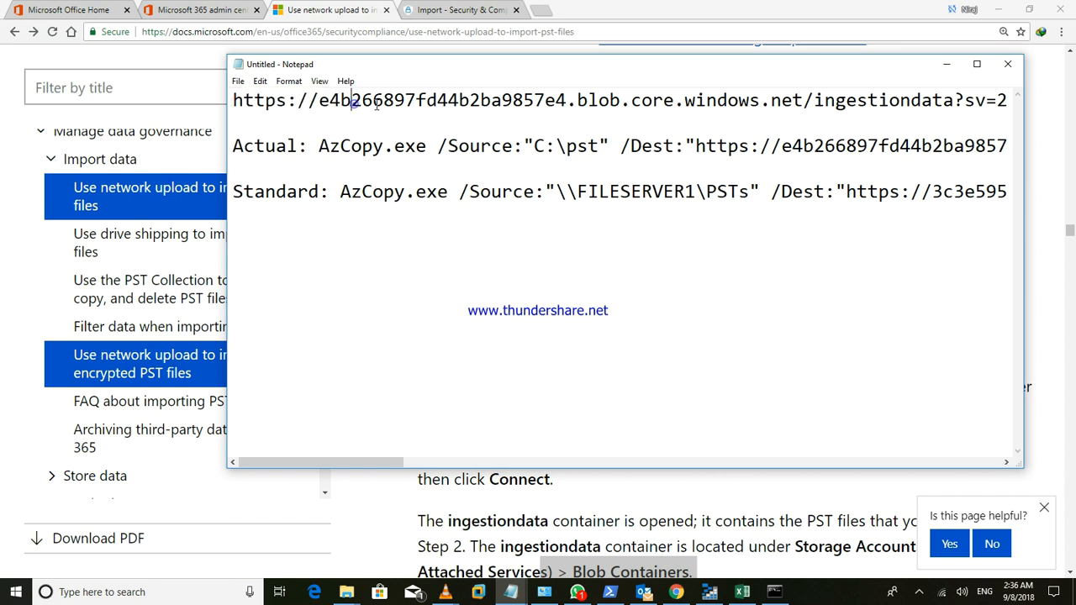
{"action": "left_click", "coordinate": [947, 64]}
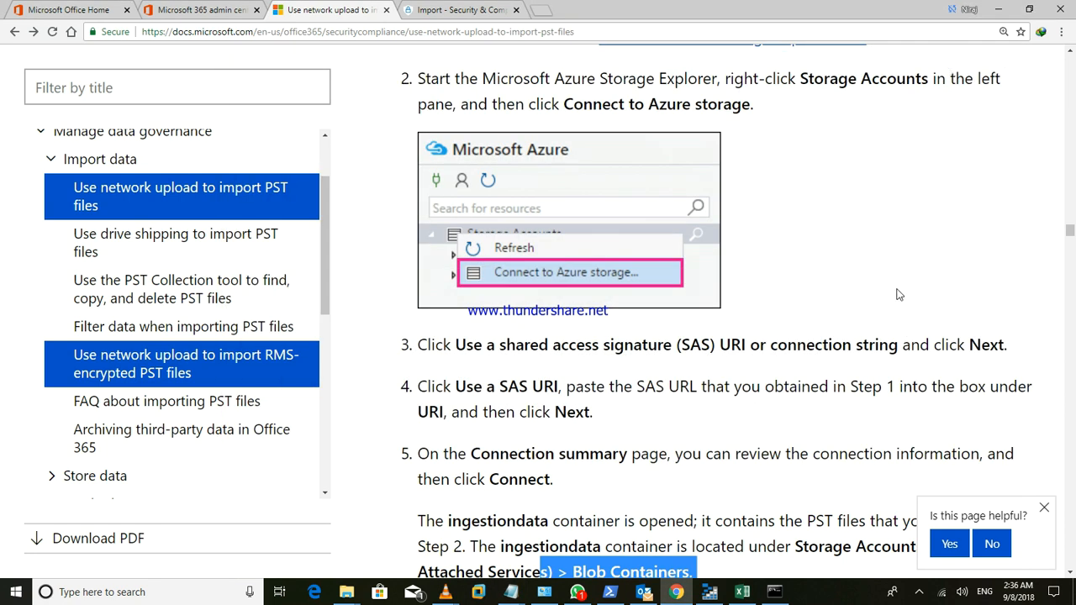
{"action": "left_click", "coordinate": [709, 591]}
- Start connecting to Azure storage using the shared access signature URI option
{"action": "right_click", "coordinate": [146, 174]}
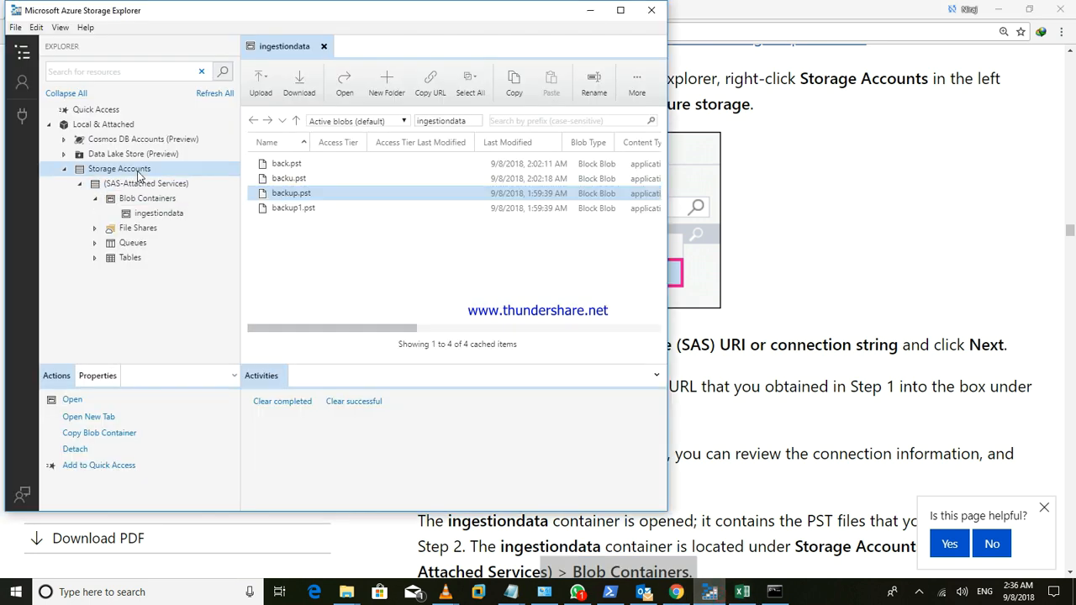
{"action": "left_click", "coordinate": [168, 182]}
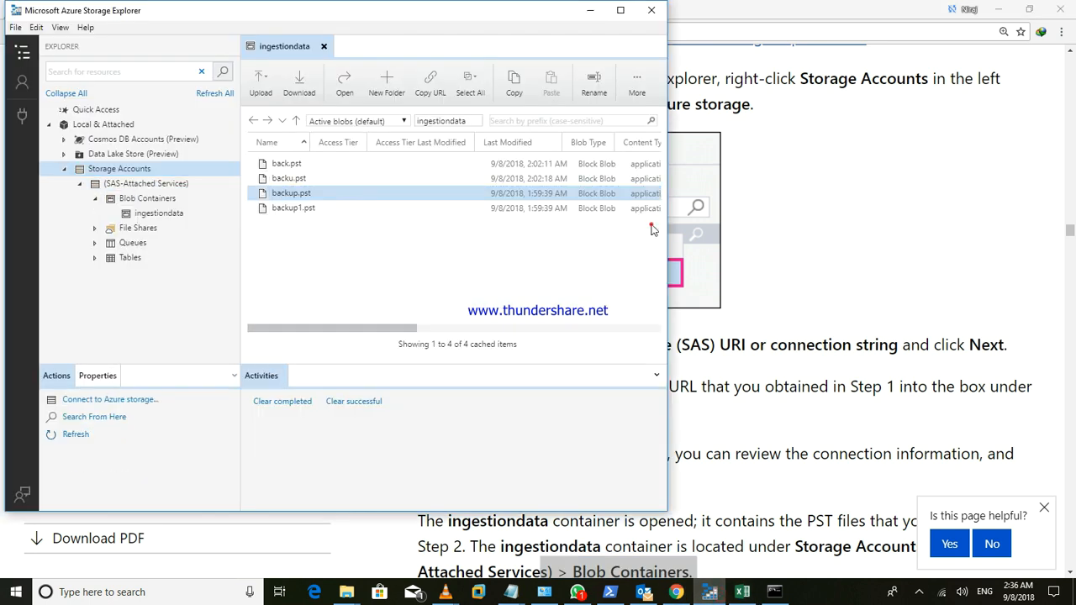
{"action": "left_click", "coordinate": [619, 207], "text": "ctrl"}
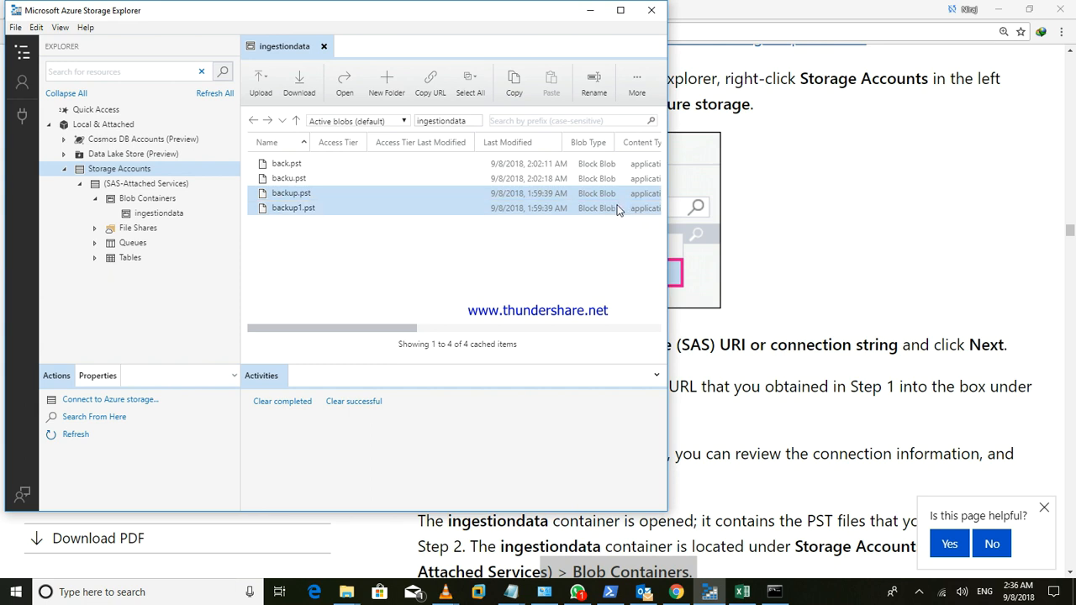
{"action": "left_click", "coordinate": [618, 209], "text": "ctrl"}
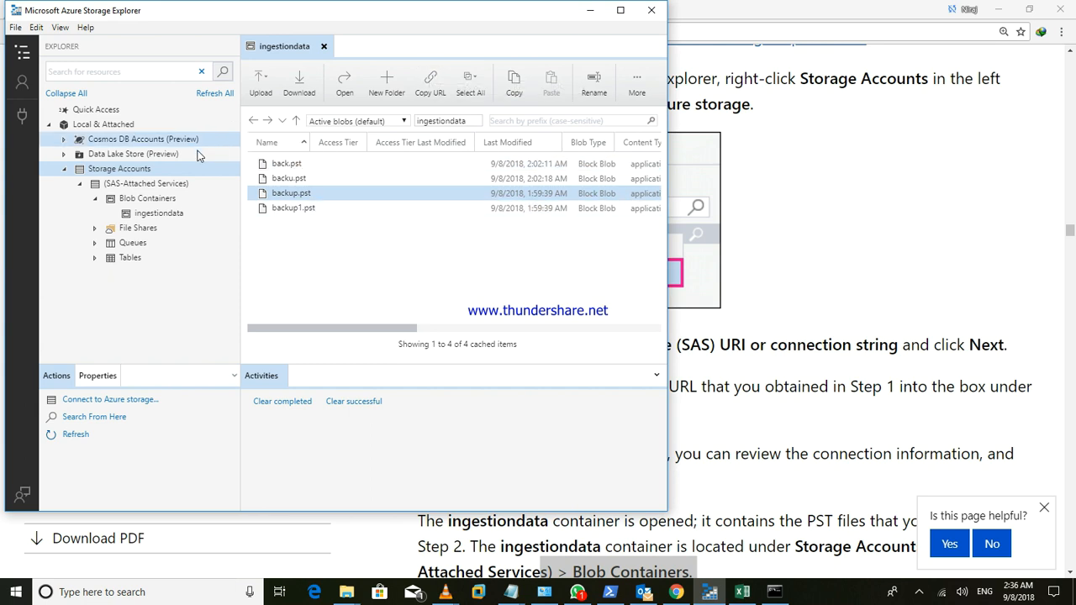
{"action": "double_click", "coordinate": [145, 169]}
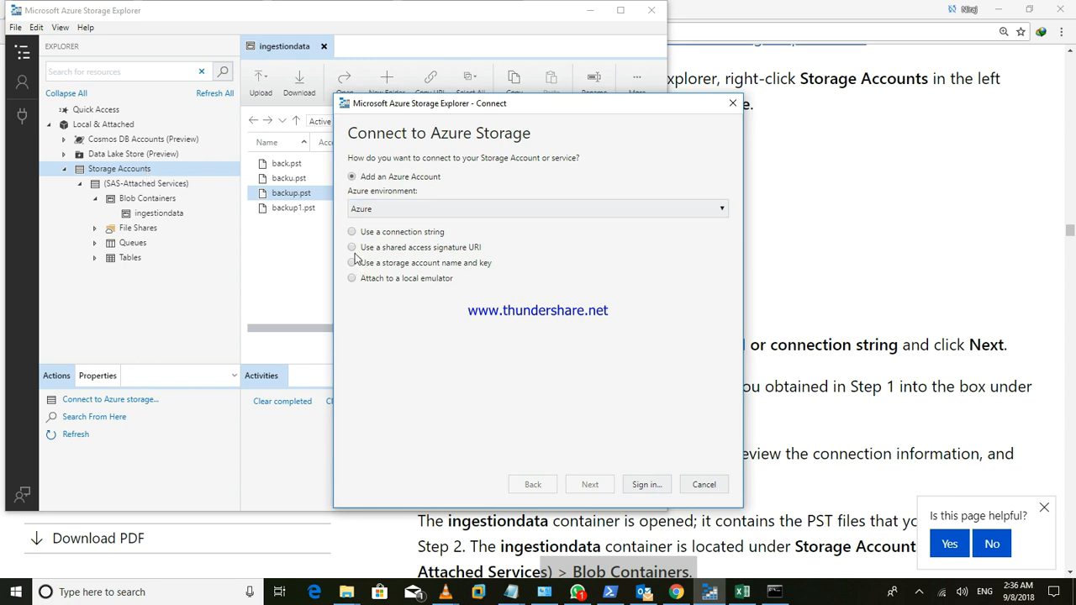
{"action": "left_click_drag", "start_coordinate": [357, 249], "coordinate": [504, 252]}
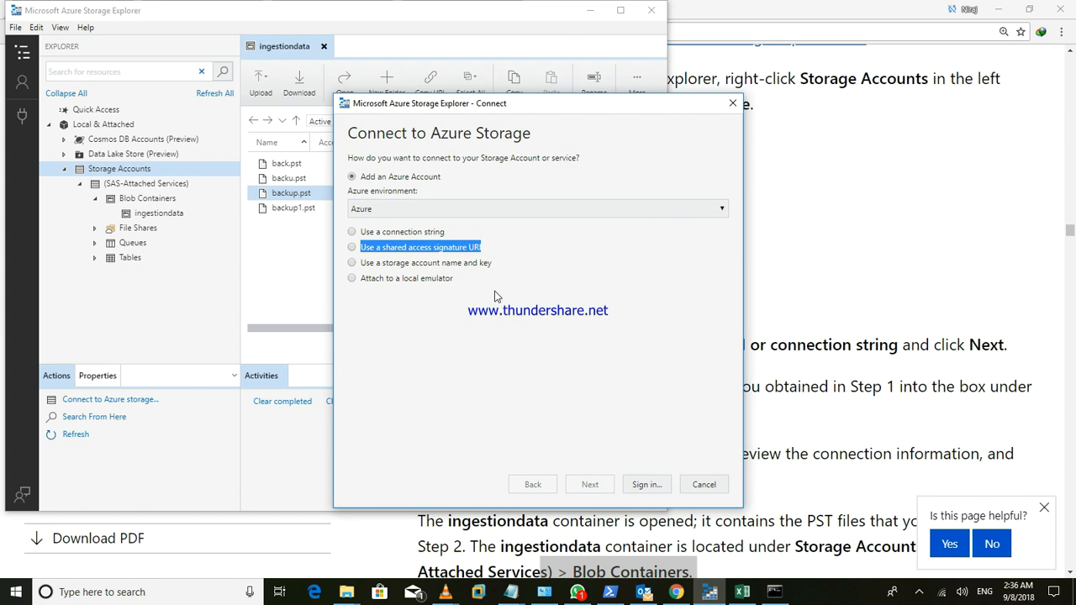
{"action": "left_click", "coordinate": [351, 247]}
{"action": "left_click", "coordinate": [591, 485]}
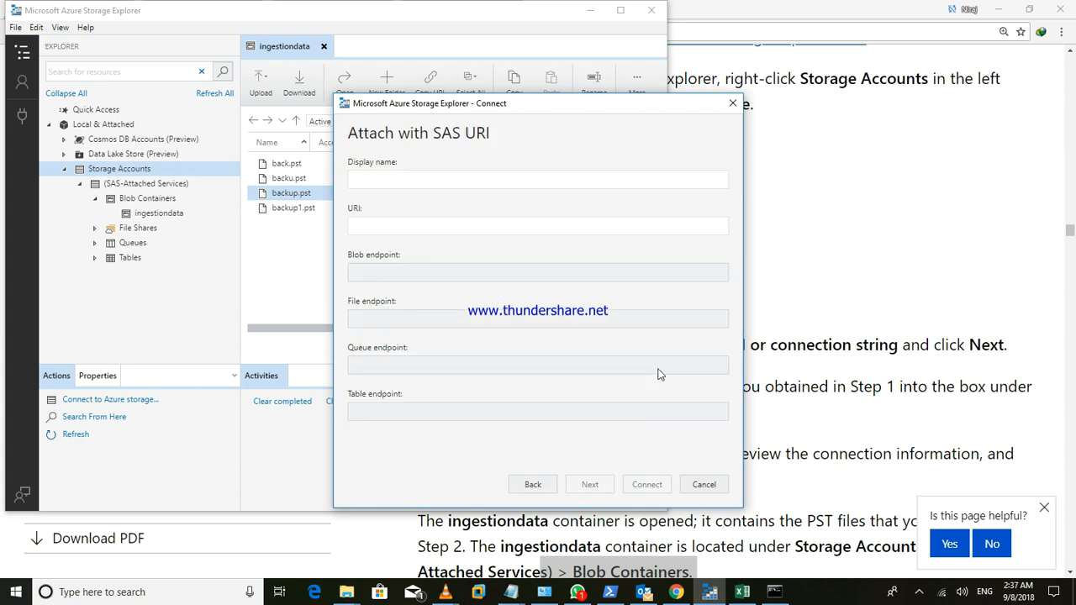
- Copy the full SAS URL line from the Notepad notes
{"action": "left_click", "coordinate": [430, 229]}
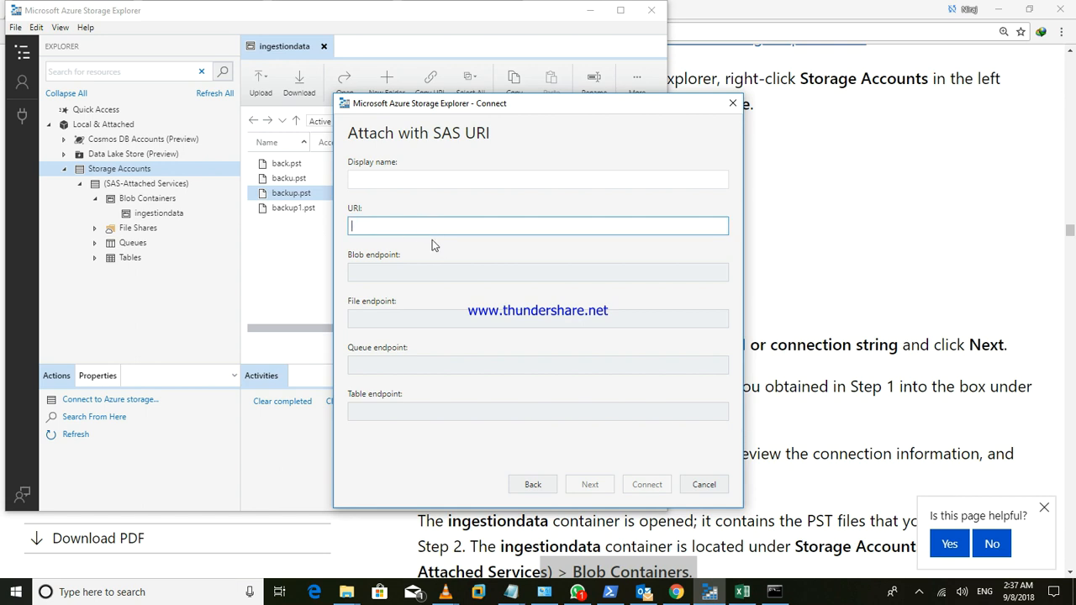
{"action": "left_click", "coordinate": [513, 592]}
{"action": "left_click", "coordinate": [669, 532]}
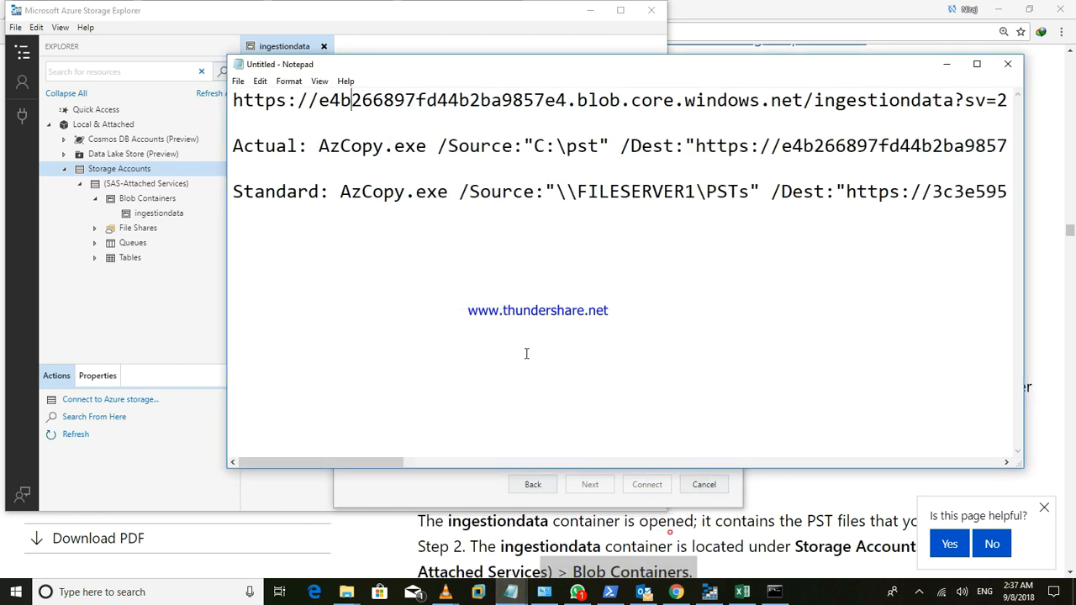
{"action": "left_click_drag", "start_coordinate": [234, 100], "coordinate": [1042, 102]}
{"action": "right_click", "coordinate": [810, 98]}
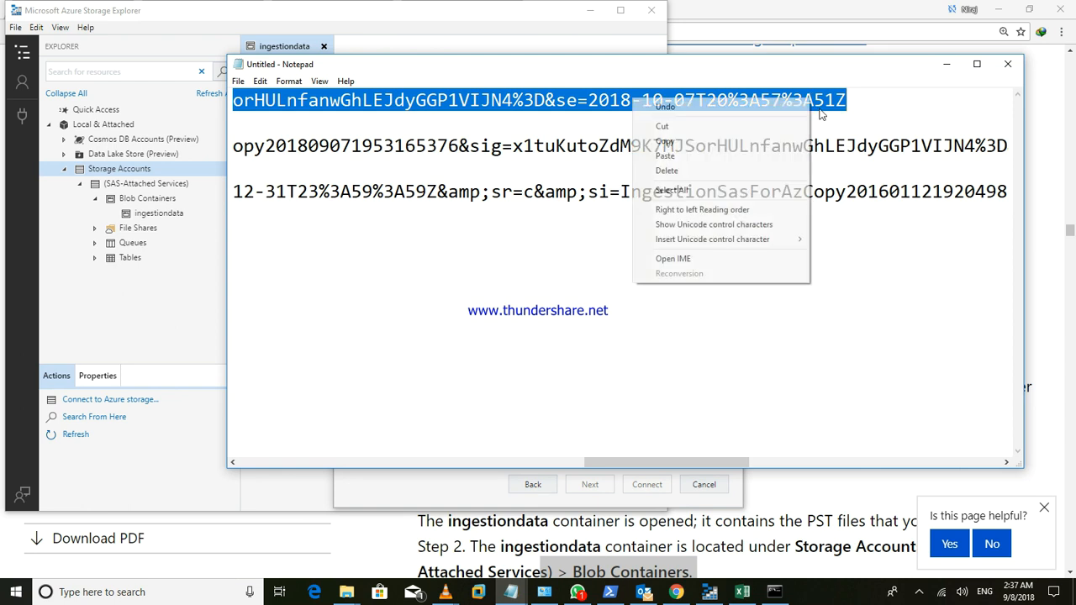
{"action": "left_click", "coordinate": [678, 144]}
{"action": "left_click", "coordinate": [947, 67]}
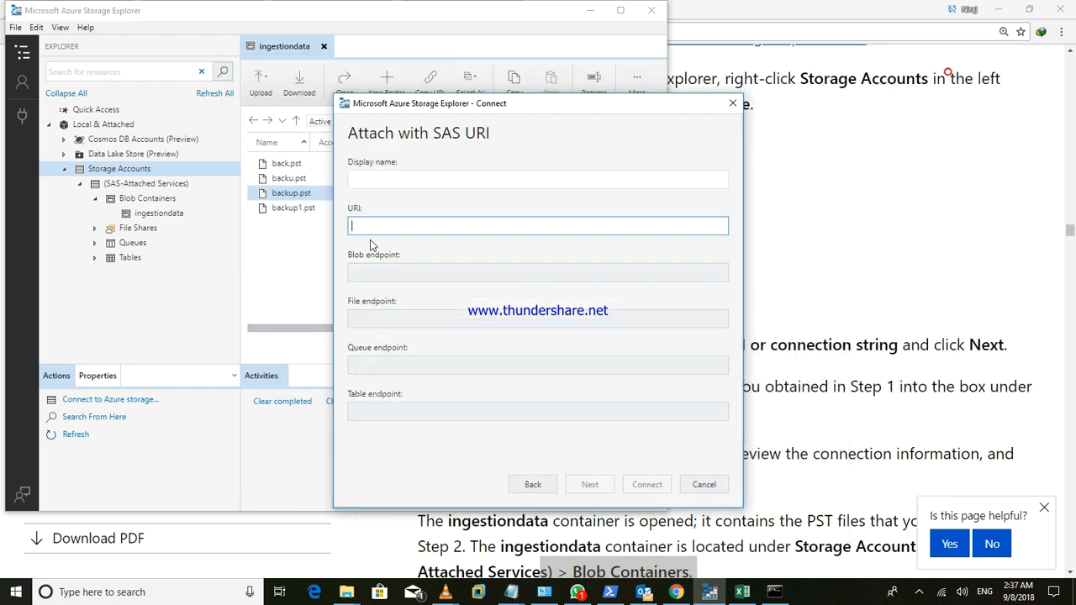
- Paste the SAS URL into the URI field and attach the container as ingestiondata-1
{"action": "left_click", "coordinate": [370, 228]}
{"action": "key", "text": "ctrl+v"}
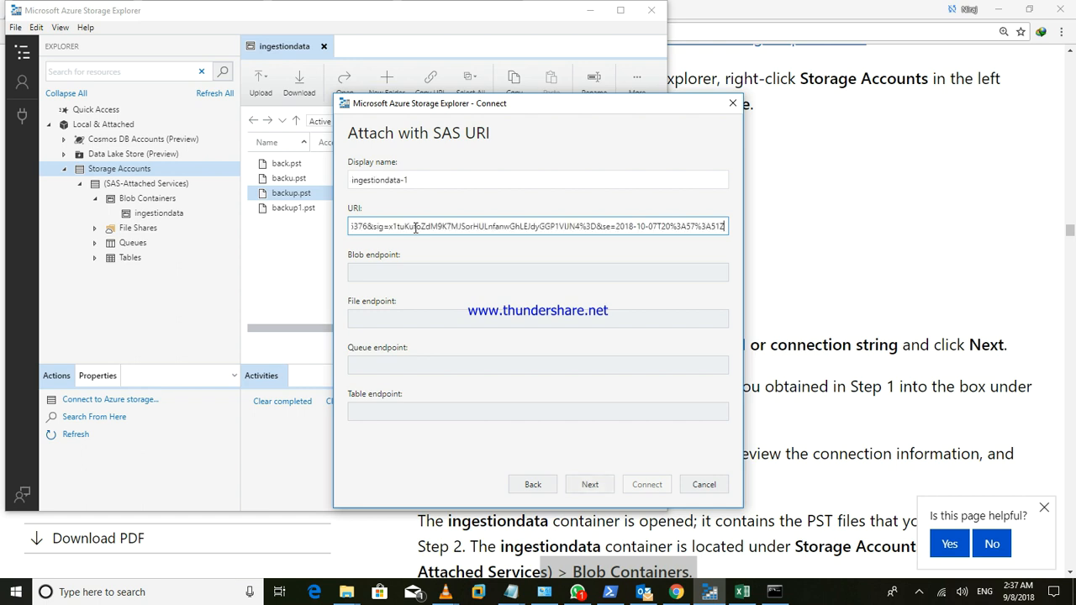
{"action": "triple_click", "coordinate": [416, 162]}
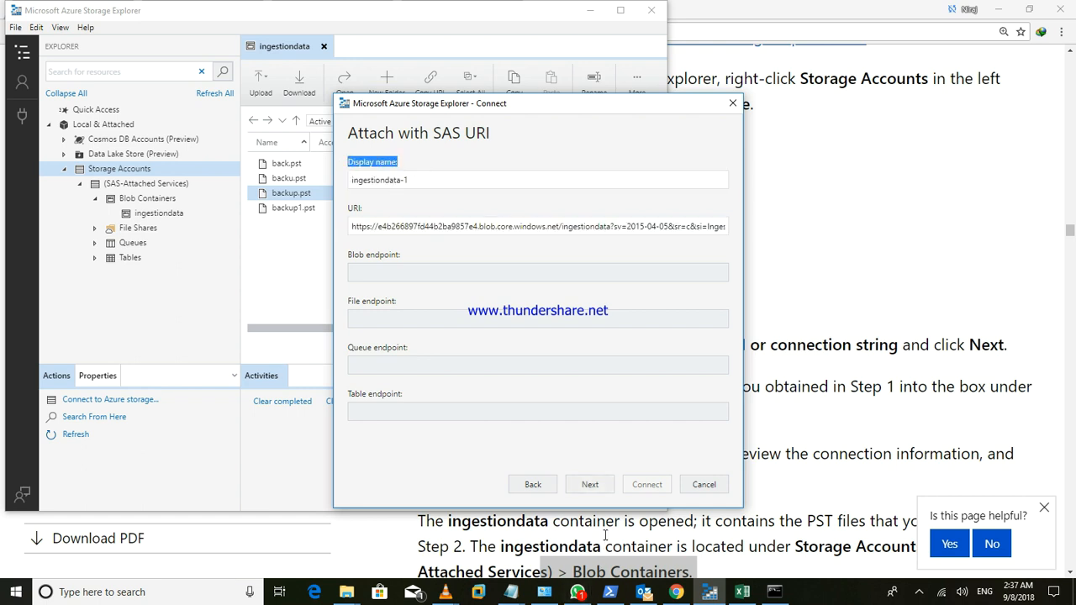
{"action": "left_click", "coordinate": [602, 491]}
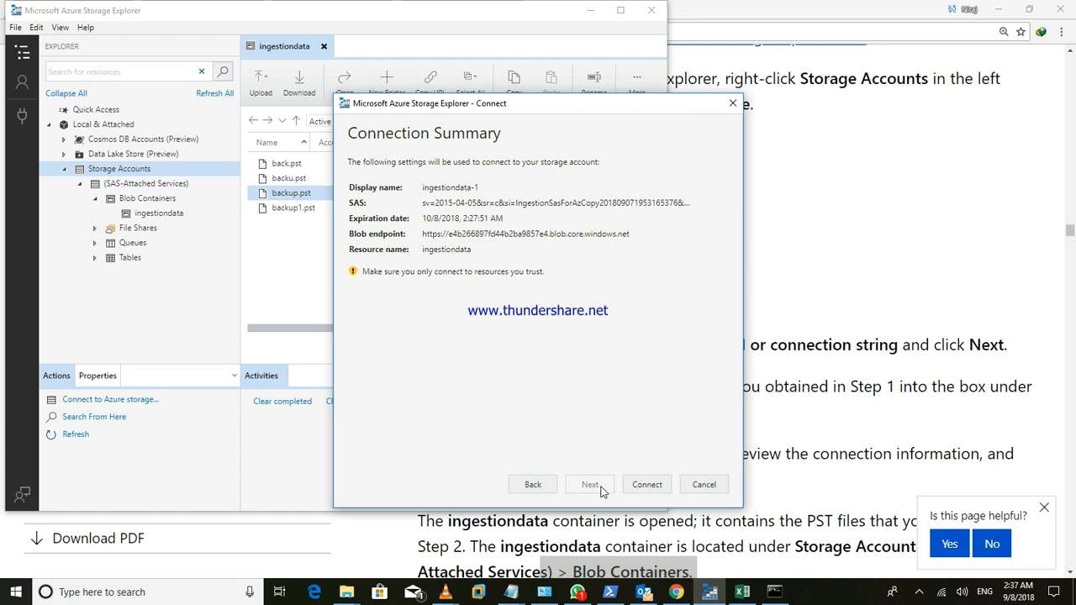
{"action": "left_click", "coordinate": [647, 486]}
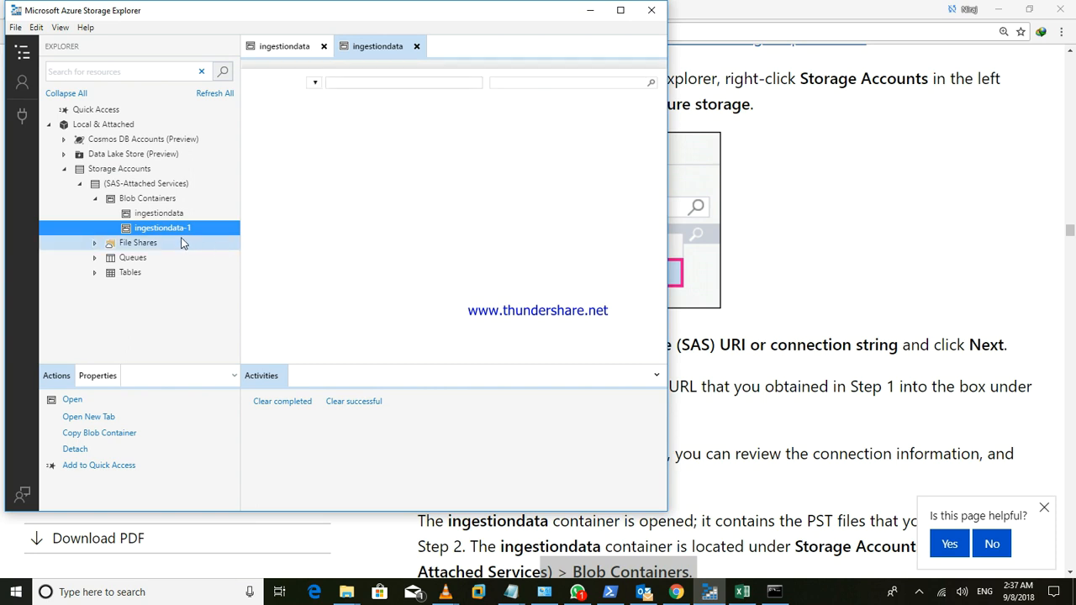
- Browse the ingestiondata and ingestiondata-1 containers to confirm five PST files, including bac.pst and backup.pst
{"action": "left_click", "coordinate": [189, 229]}
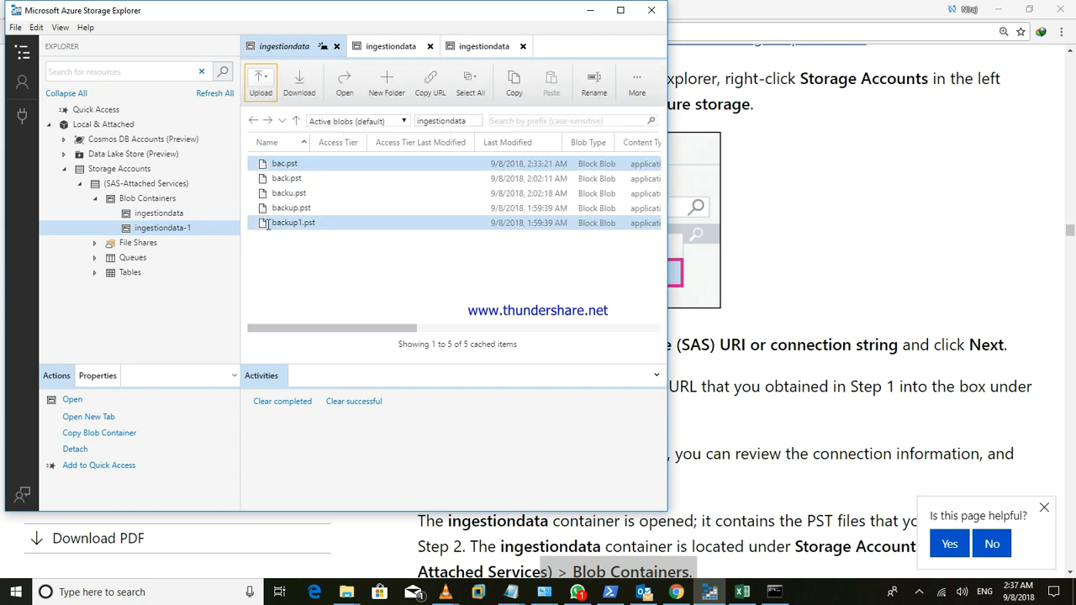
{"action": "left_click", "coordinate": [151, 214]}
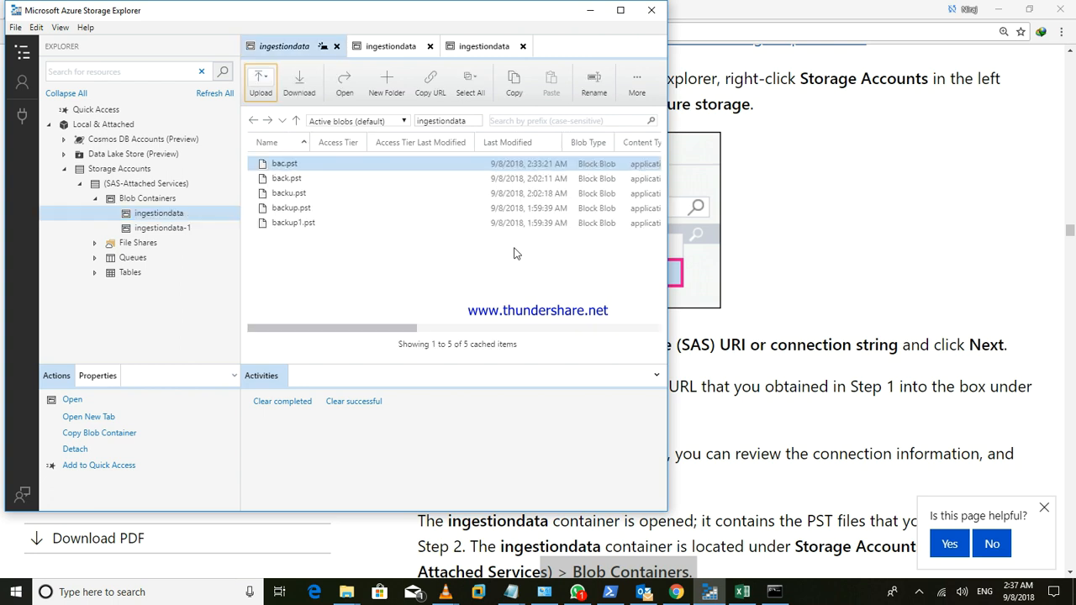
{"action": "left_click", "coordinate": [361, 225], "text": "ctrl"}
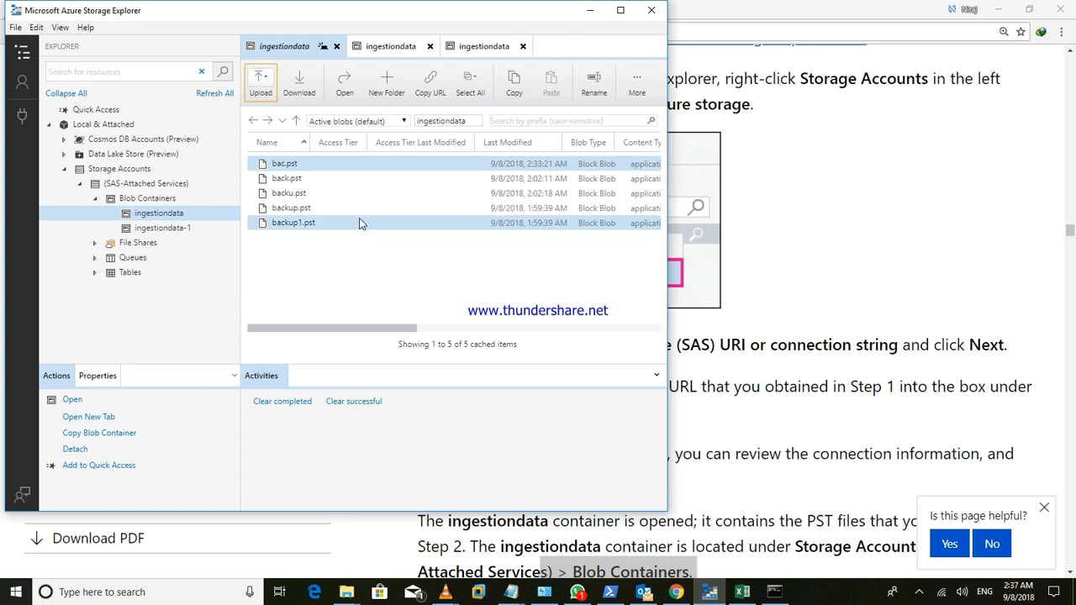
{"action": "left_click", "coordinate": [160, 229]}
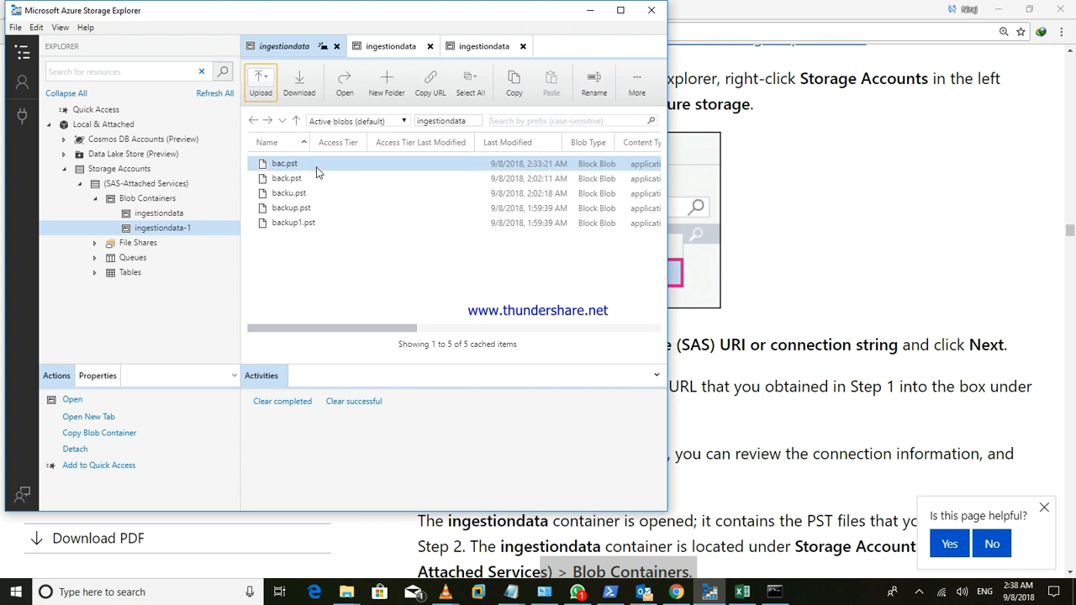
- Download the PST Import mapping file from Step 4 of the Microsoft Docs page and open the CSV in Excel
{"action": "left_click", "coordinate": [586, 12]}
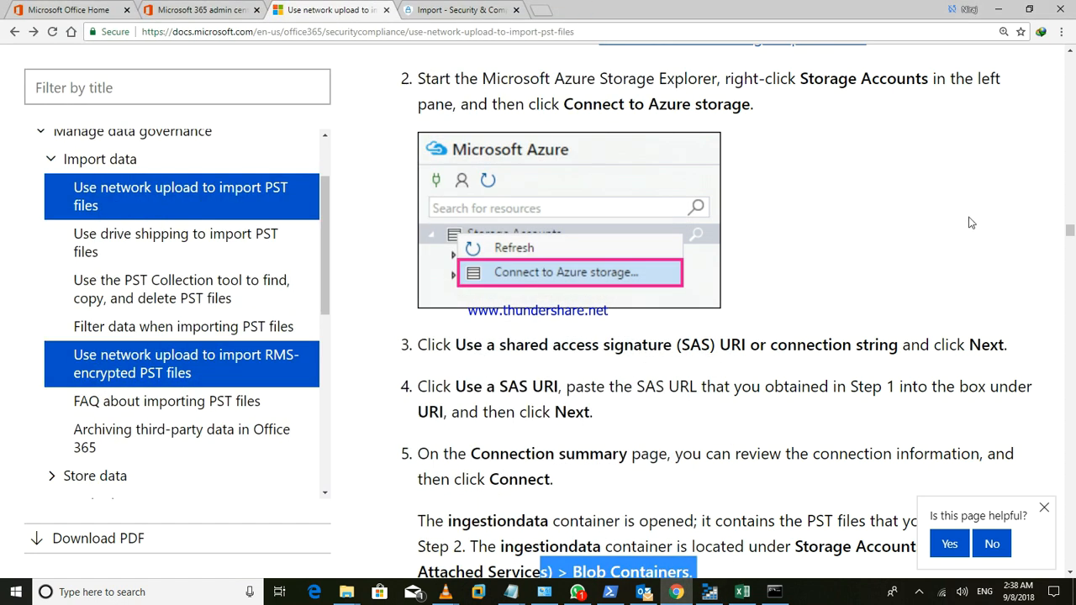
{"action": "left_click_drag", "start_coordinate": [1070, 234], "coordinate": [1072, 252]}
{"action": "scroll", "coordinate": [968, 270], "scroll_direction": "down", "scroll_amount": 4}
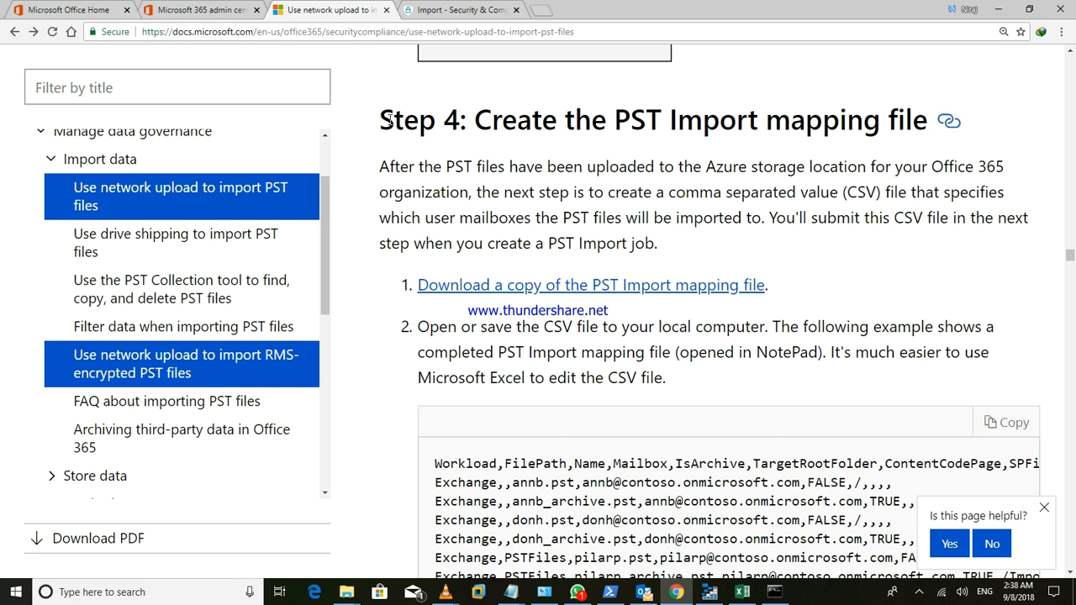
{"action": "left_click_drag", "start_coordinate": [390, 120], "coordinate": [862, 128]}
{"action": "left_click", "coordinate": [532, 140]}
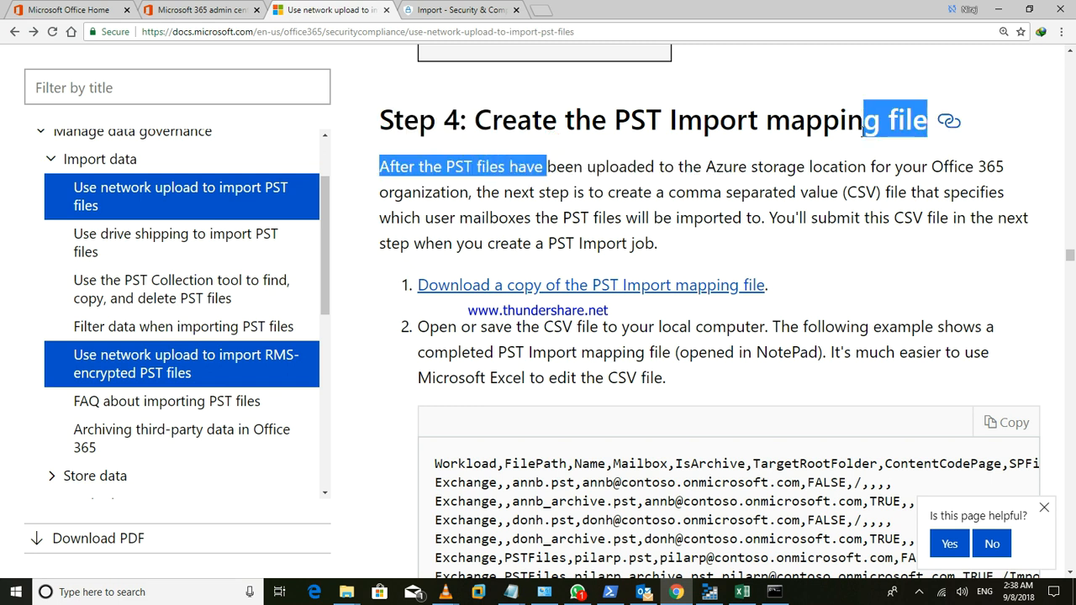
{"action": "left_click", "coordinate": [901, 215]}
{"action": "left_click", "coordinate": [685, 289]}
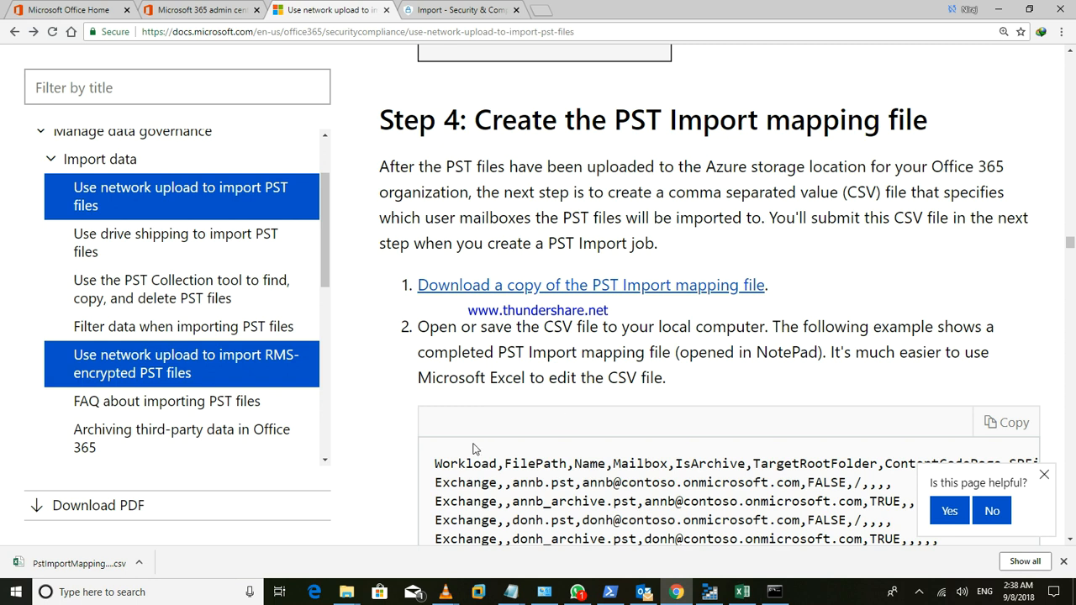
{"action": "left_click", "coordinate": [80, 563]}
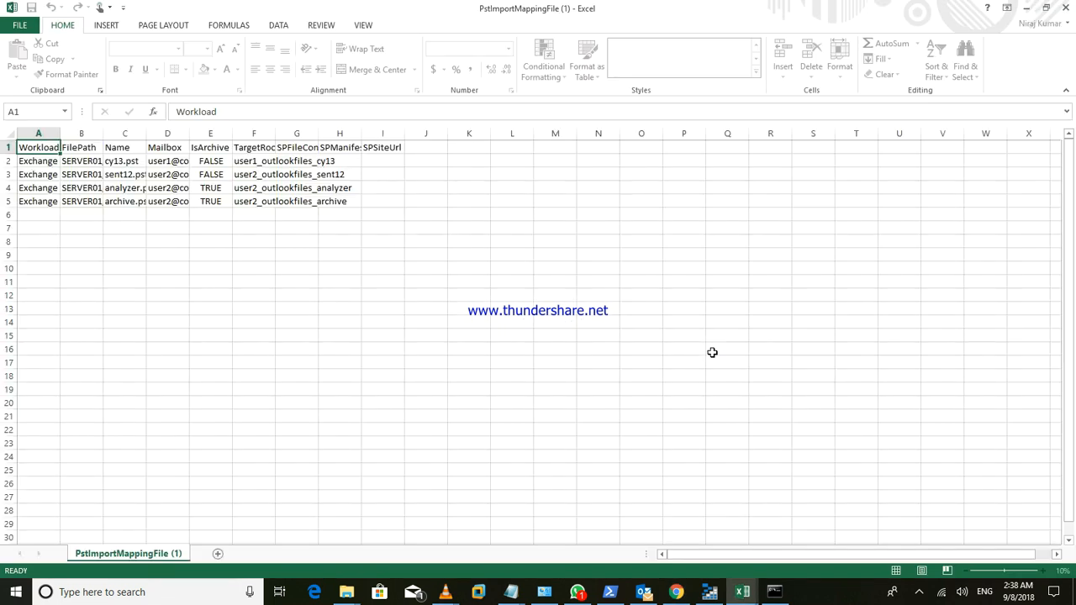
- Select the sample data in rows 3–5 and auto-fit columns B, C and D to their contents
{"action": "left_click", "coordinate": [557, 320]}
{"action": "left_click", "coordinate": [214, 205]}
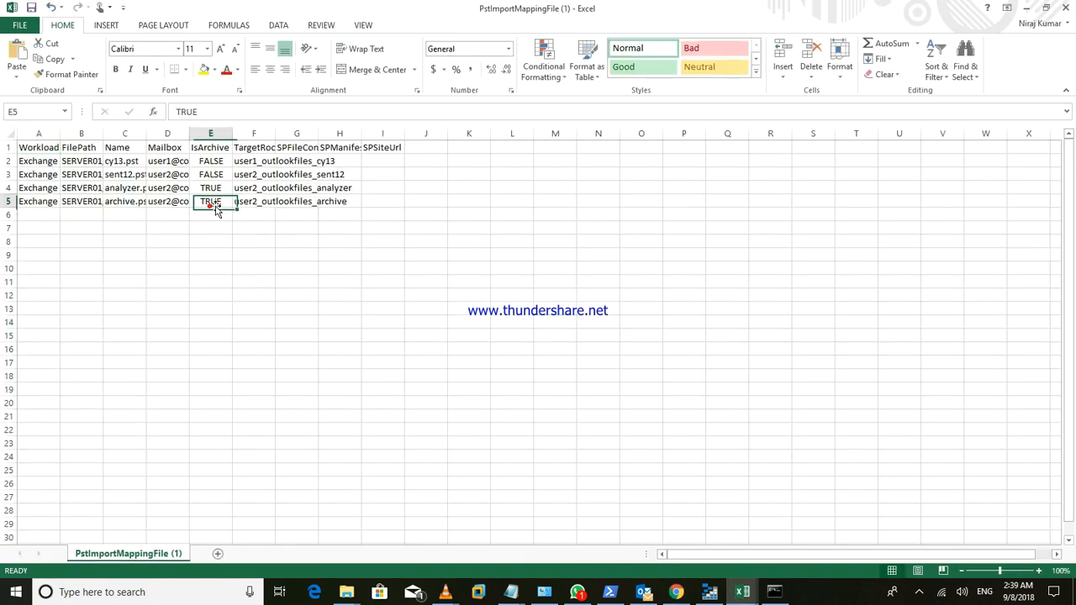
{"action": "left_click", "coordinate": [341, 201]}
{"action": "left_click", "coordinate": [366, 202]}
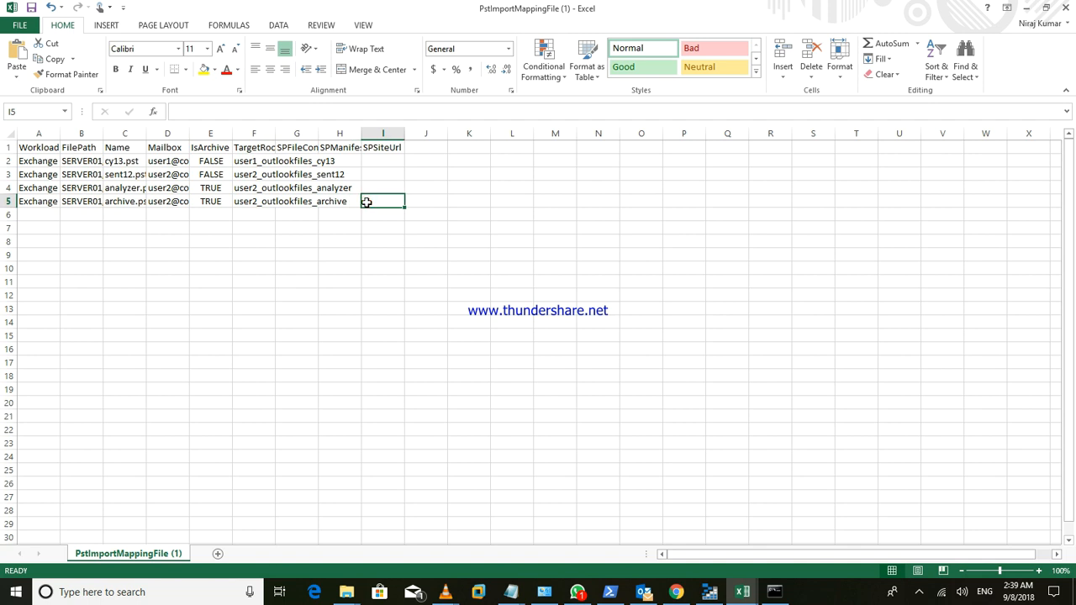
{"action": "left_click_drag", "start_coordinate": [366, 202], "coordinate": [42, 177]}
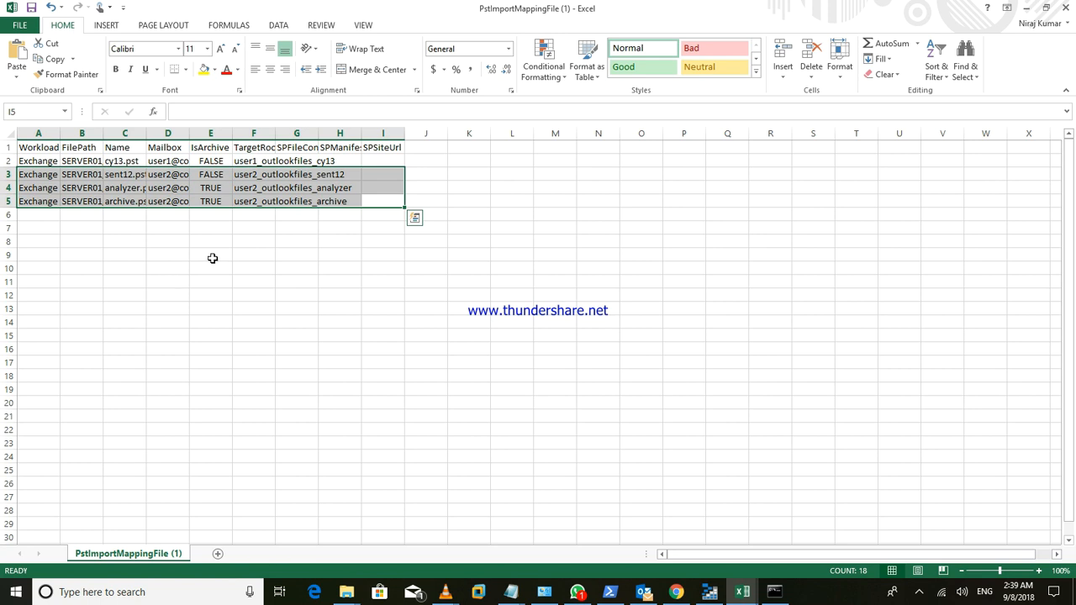
{"action": "left_click_drag", "start_coordinate": [102, 134], "coordinate": [158, 133]}
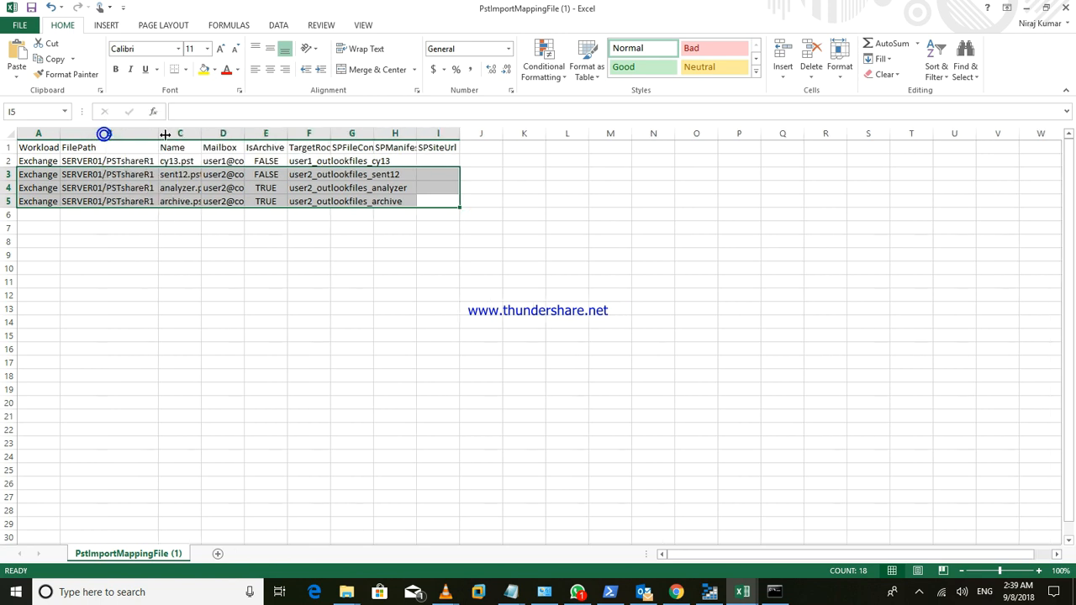
{"action": "double_click", "coordinate": [201, 134]}
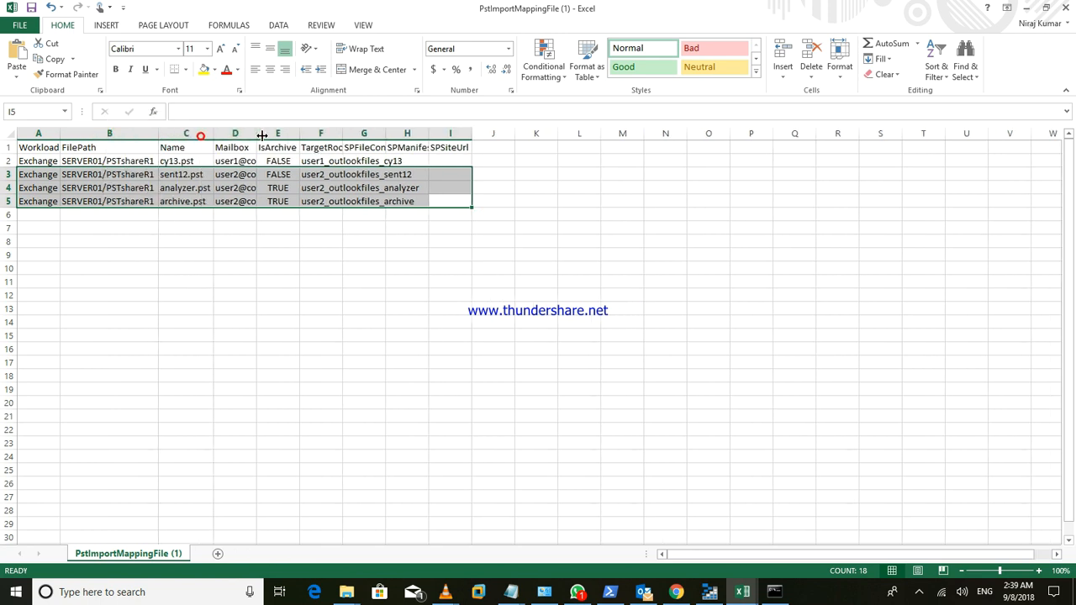
{"action": "double_click", "coordinate": [256, 134]}
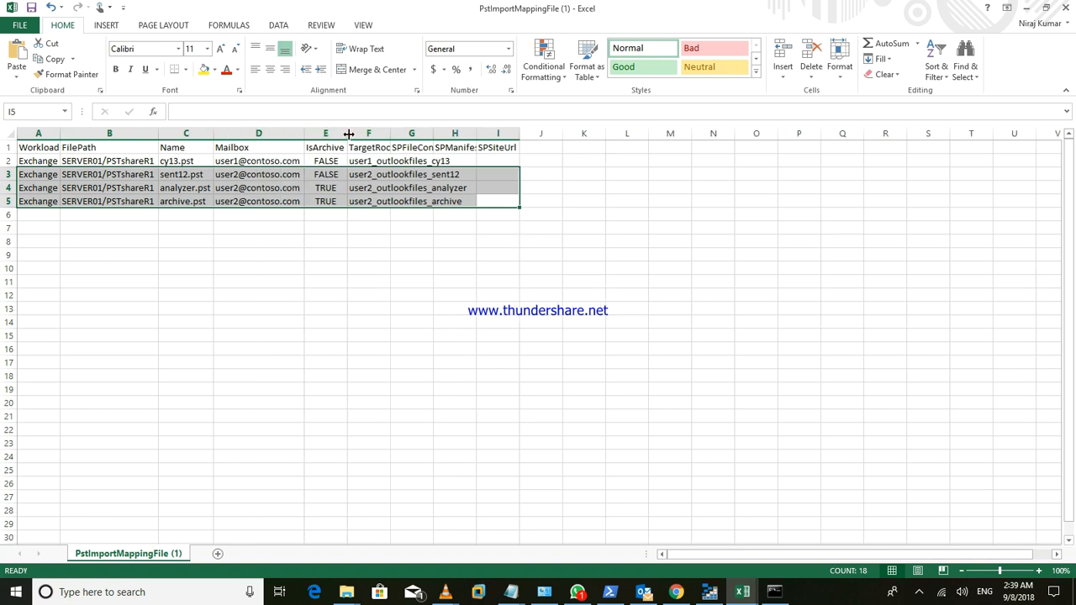
- Auto-fit the TargetRootFolder column (F) to its header width
{"action": "double_click", "coordinate": [389, 134]}
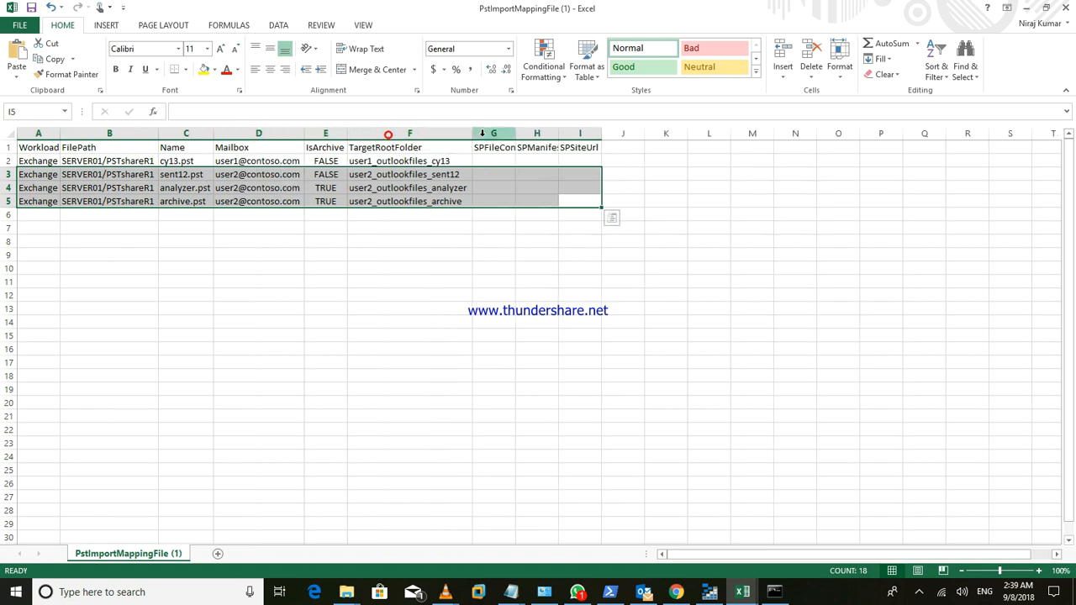
{"action": "left_click", "coordinate": [448, 321]}
{"action": "left_click", "coordinate": [430, 258]}
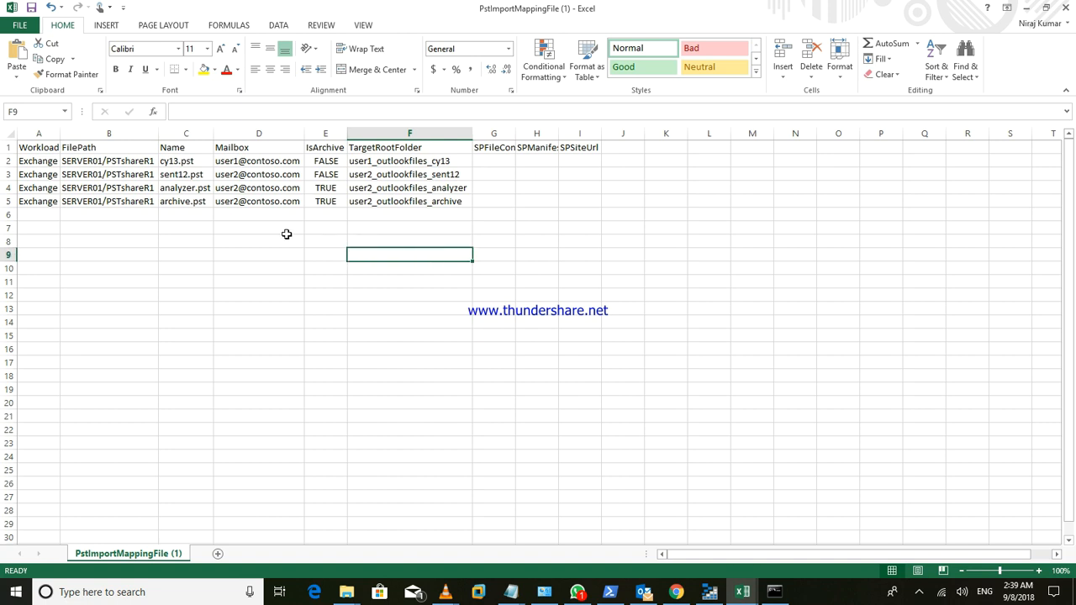
{"action": "left_click", "coordinate": [283, 231]}
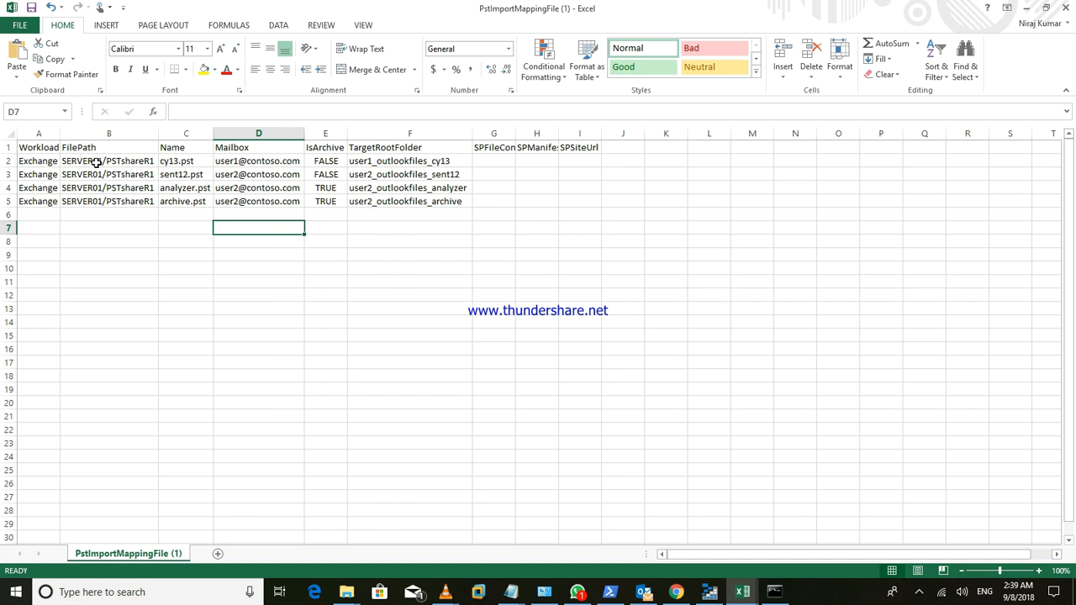
- Clear the sample data in rows 3 through 5, leaving only the cy13.pst row
{"action": "left_click", "coordinate": [388, 219]}
{"action": "left_click", "coordinate": [490, 209]}
{"action": "left_click_drag", "start_coordinate": [504, 203], "coordinate": [8, 174]}
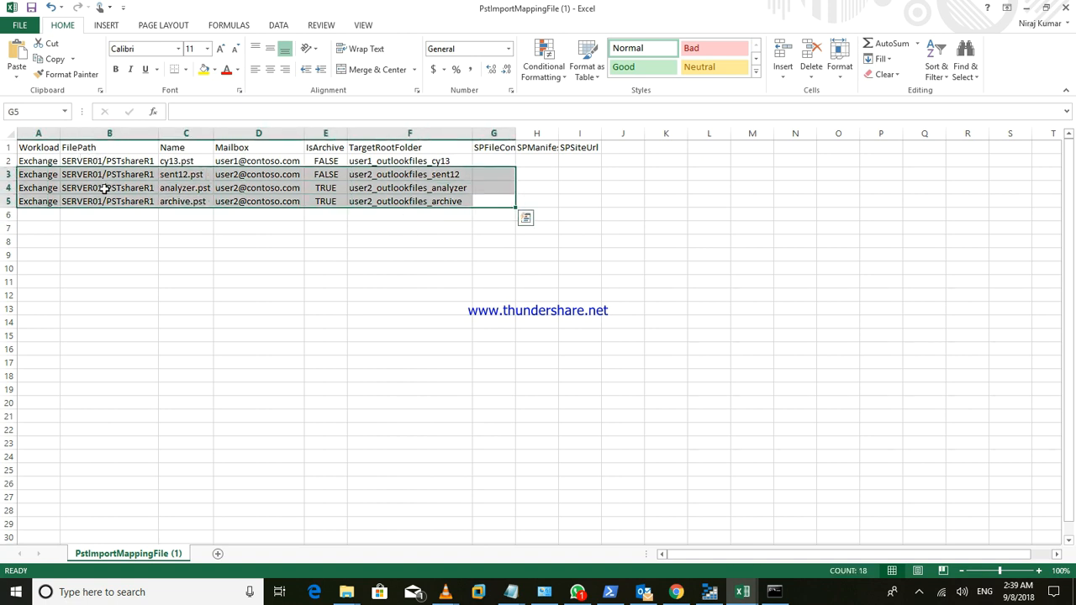
{"action": "key", "text": "Delete"}
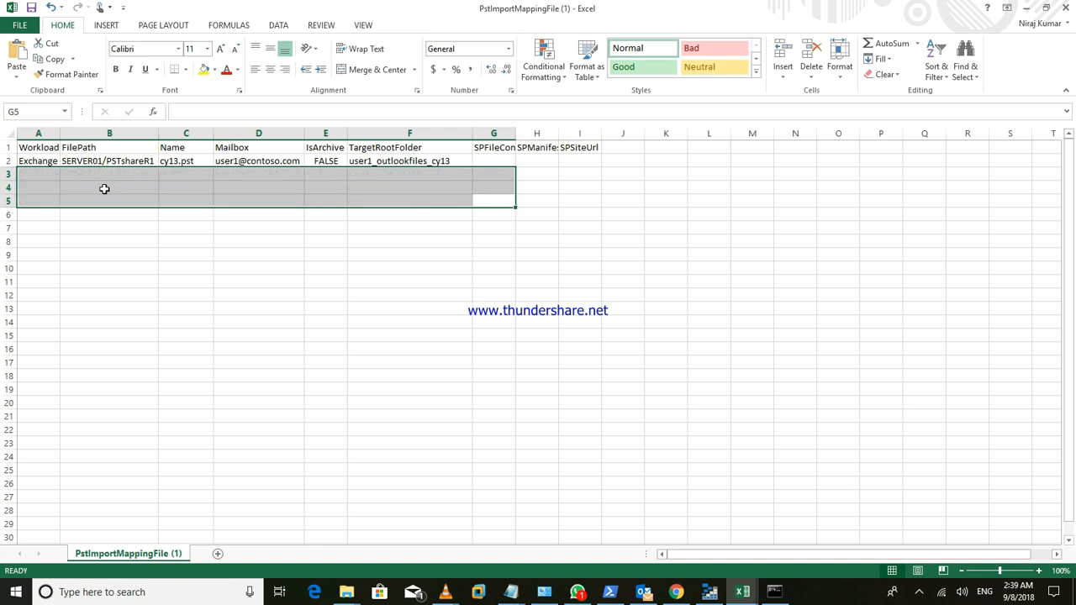
{"action": "left_click", "coordinate": [144, 264]}
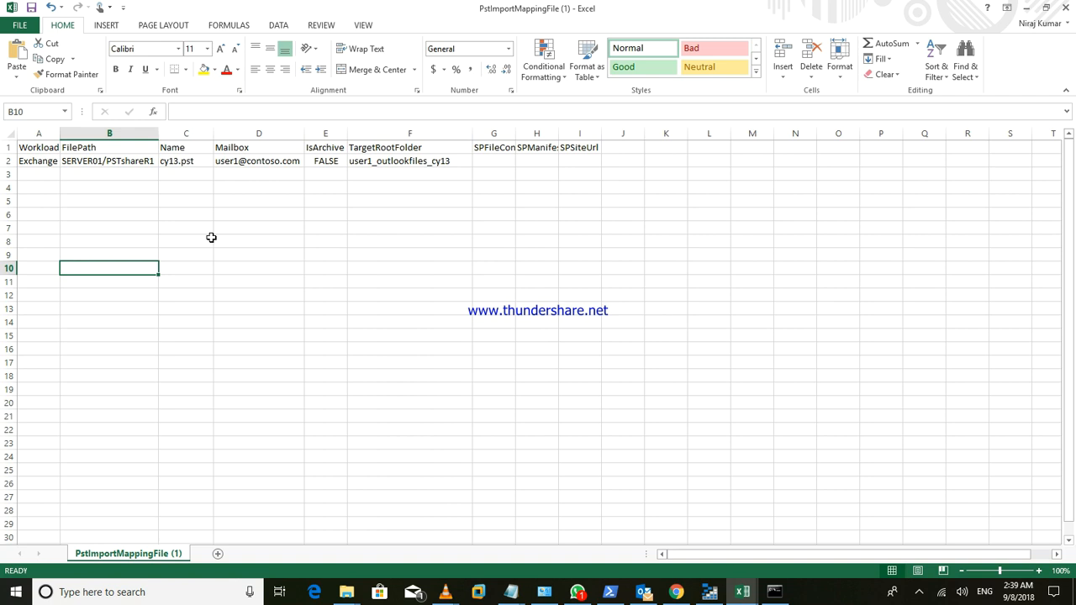
- Empty the FilePath value in B2 and remove the stray cy13.pst from D3
{"action": "left_click", "coordinate": [110, 160]}
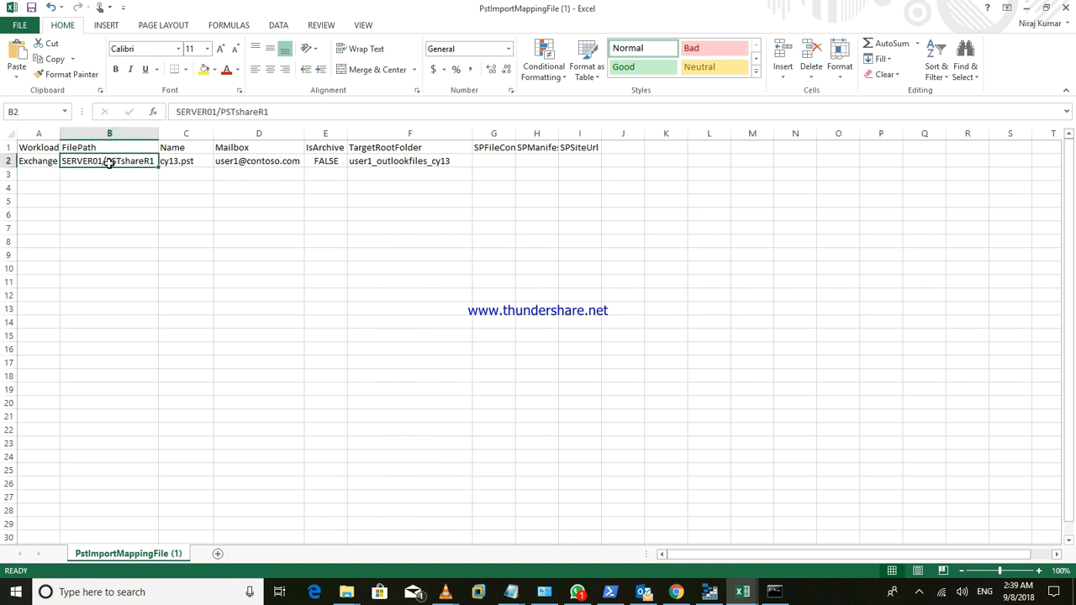
{"action": "key", "text": "BackSpace"}
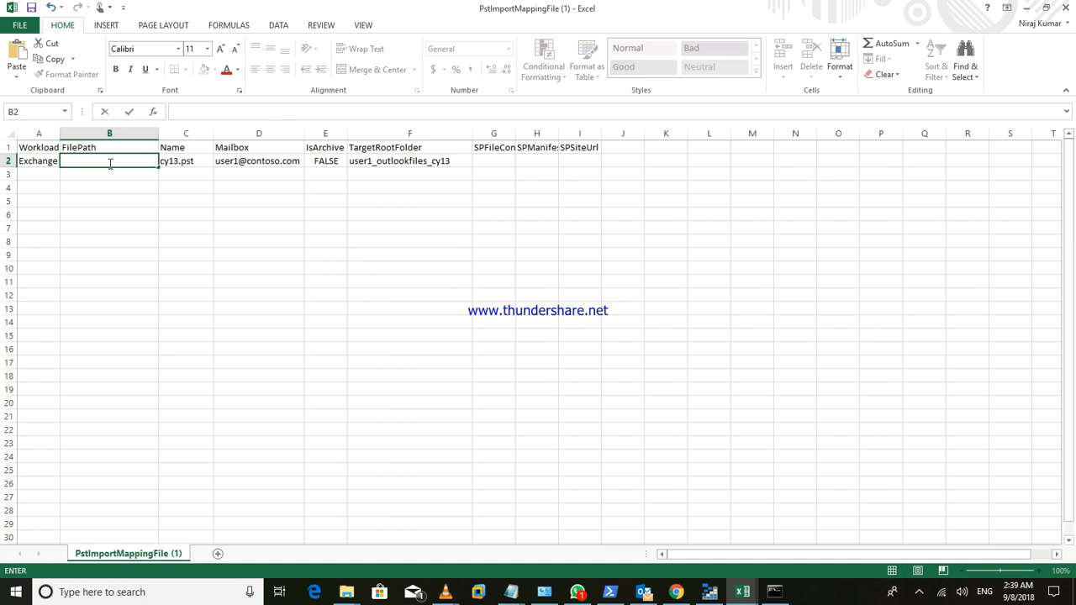
{"action": "left_click", "coordinate": [186, 160]}
{"action": "left_click_drag", "start_coordinate": [186, 166], "coordinate": [259, 196]}
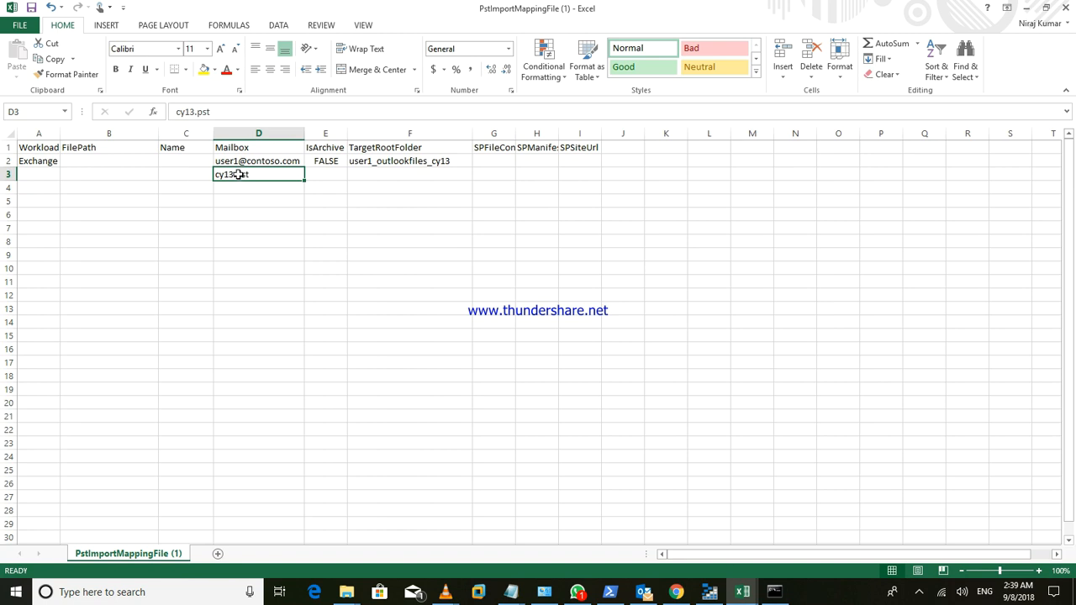
{"action": "double_click", "coordinate": [229, 114]}
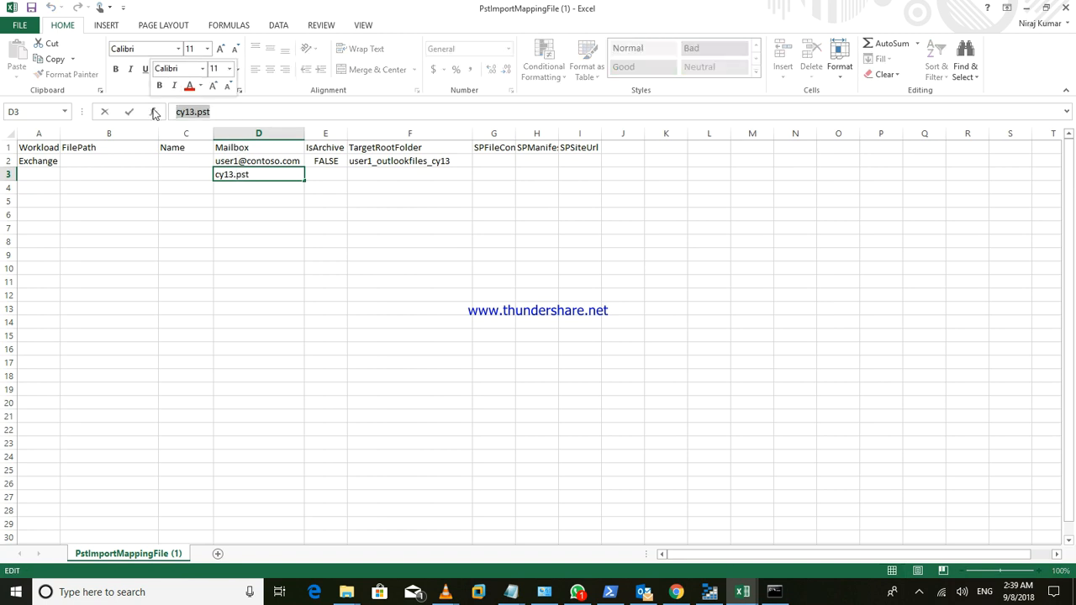
{"action": "key", "text": "BackSpace"}
- Enter bac.pst as the Name in C2
{"action": "left_click", "coordinate": [185, 161]}
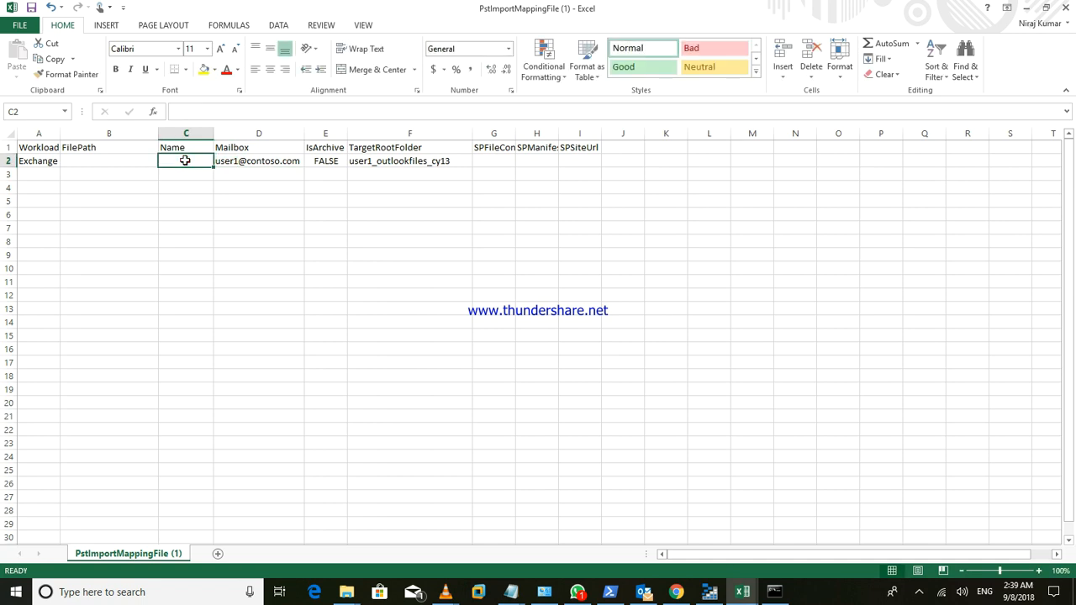
{"action": "type", "text": "bac.ps"}
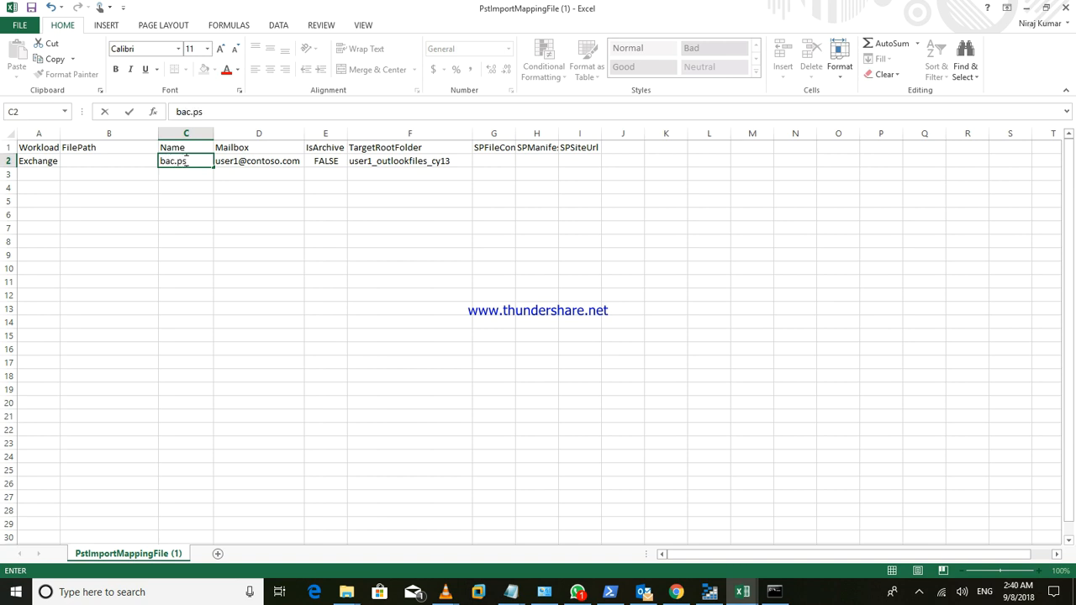
{"action": "type", "text": "t"}
{"action": "left_click", "coordinate": [258, 161]}
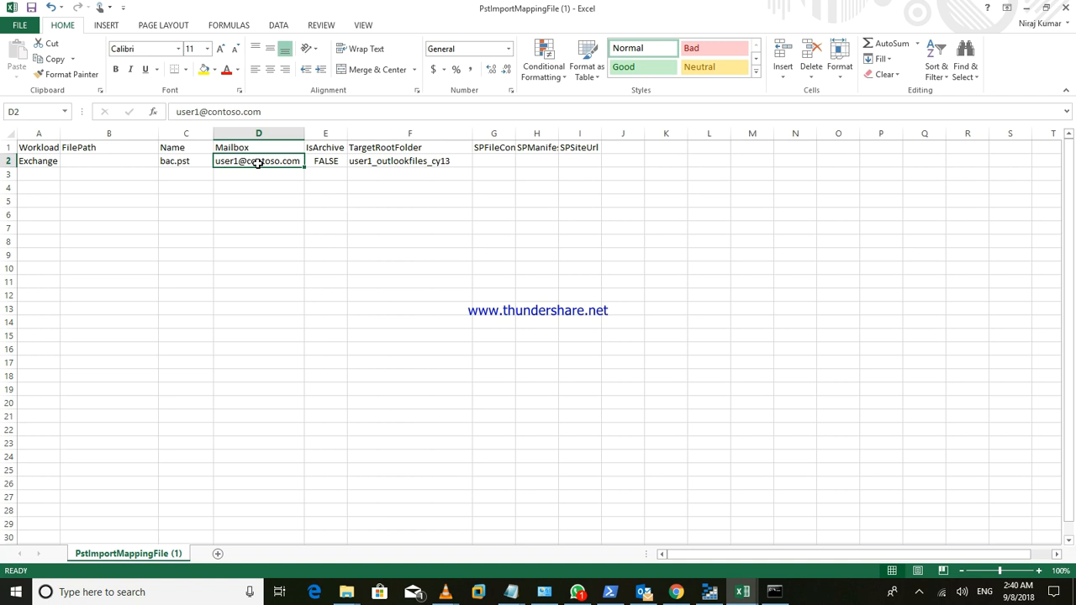
- Replace the user name and domain of the row 2 Mailbox address with the admin account's details
{"action": "key", "text": "Left"}
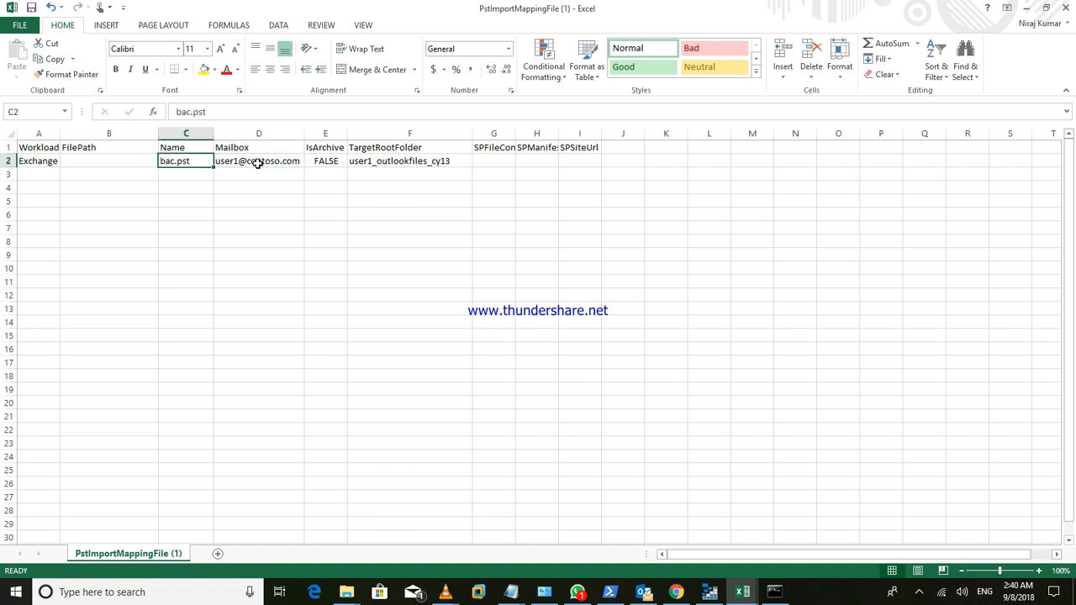
{"action": "left_click", "coordinate": [258, 163]}
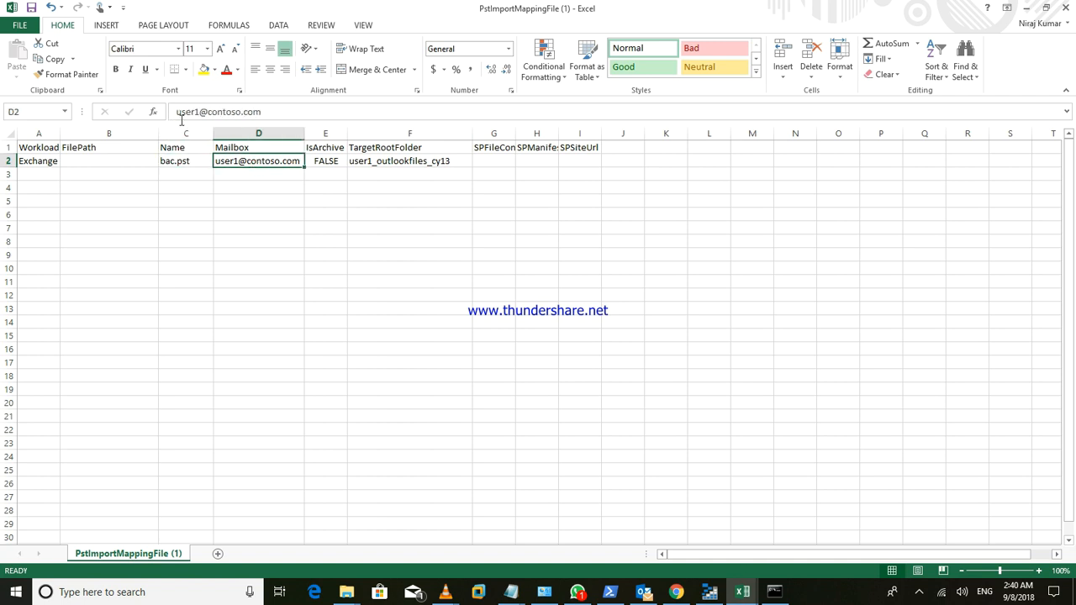
{"action": "left_click_drag", "start_coordinate": [200, 111], "coordinate": [187, 111]}
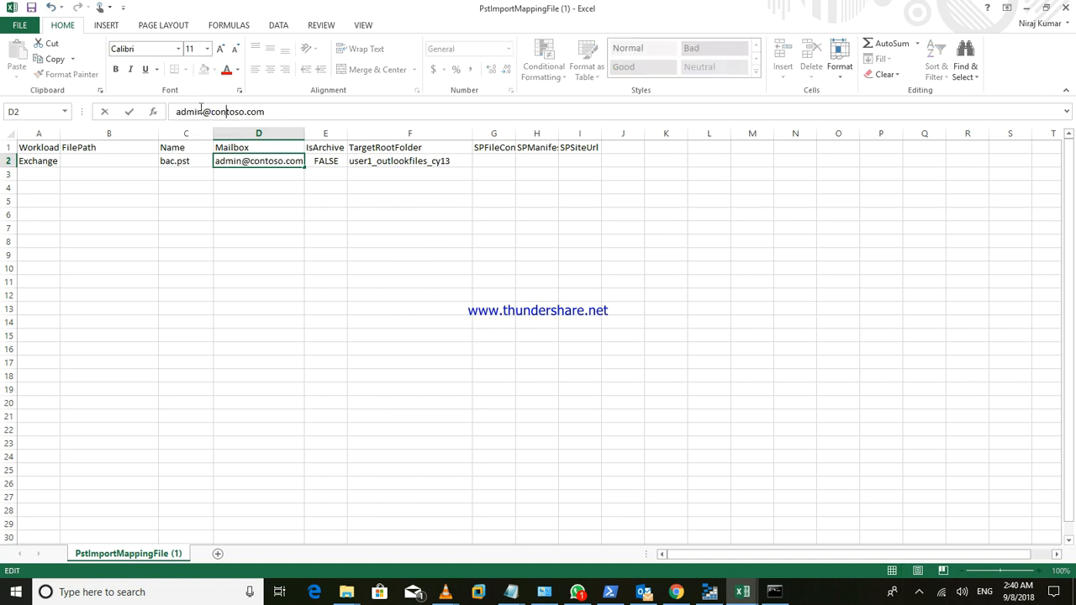
{"action": "key", "text": "Delete"}
{"action": "key", "text": "Delete"}
{"action": "key", "text": "Delete"}
{"action": "key", "text": "Delete"}
{"action": "key", "text": "Delete"}
{"action": "key", "text": "Delete"}
{"action": "key", "text": "Delete"}
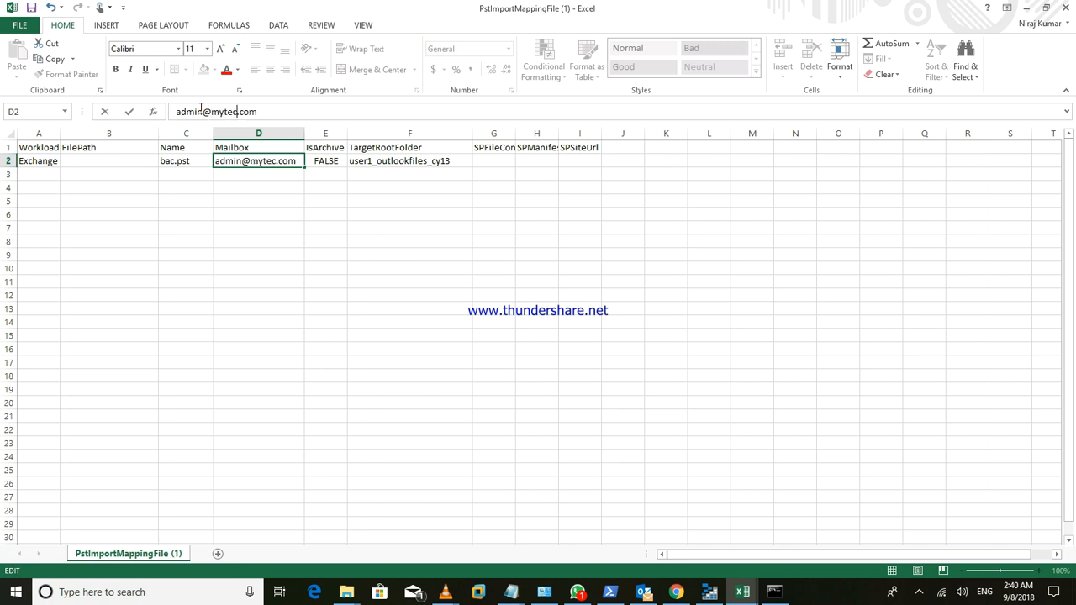
{"action": "left_click", "coordinate": [349, 187]}
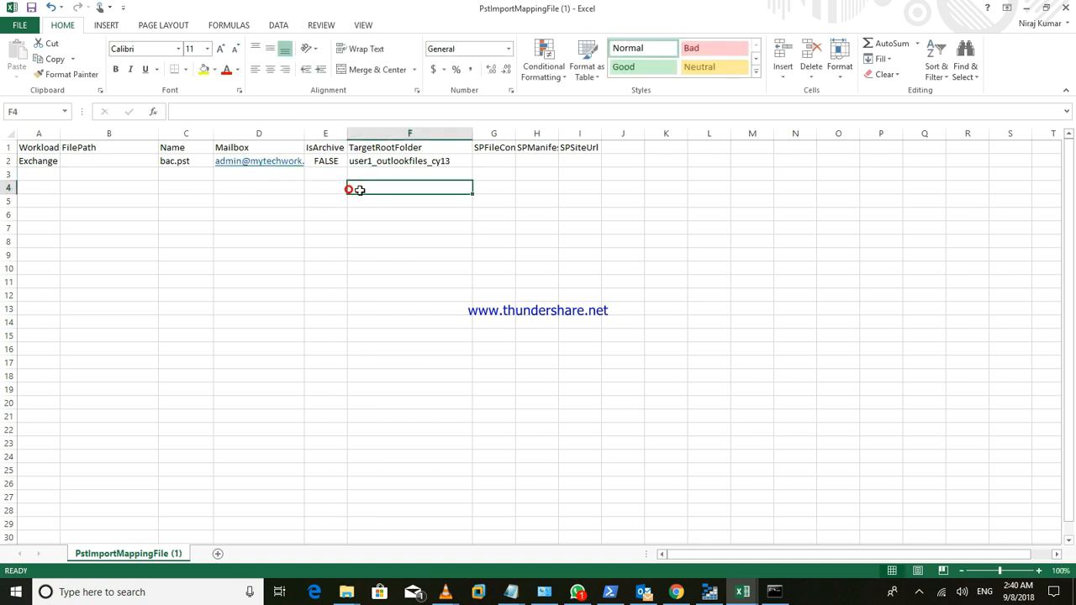
{"action": "left_click", "coordinate": [256, 191]}
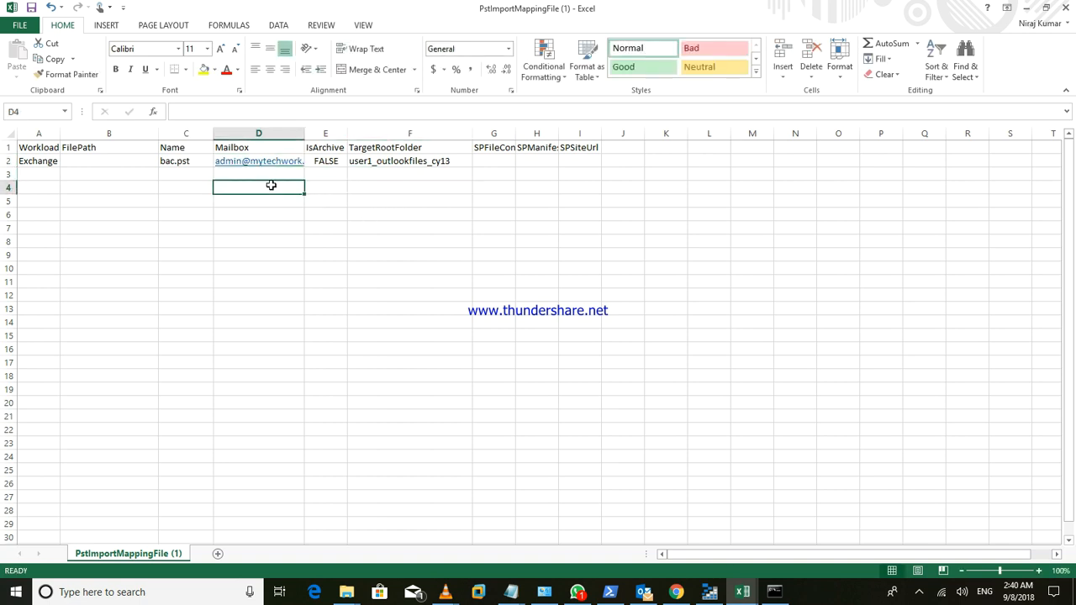
- Correct the Mailbox address domain in D2 to the admin account's own domain
{"action": "left_click", "coordinate": [274, 162]}
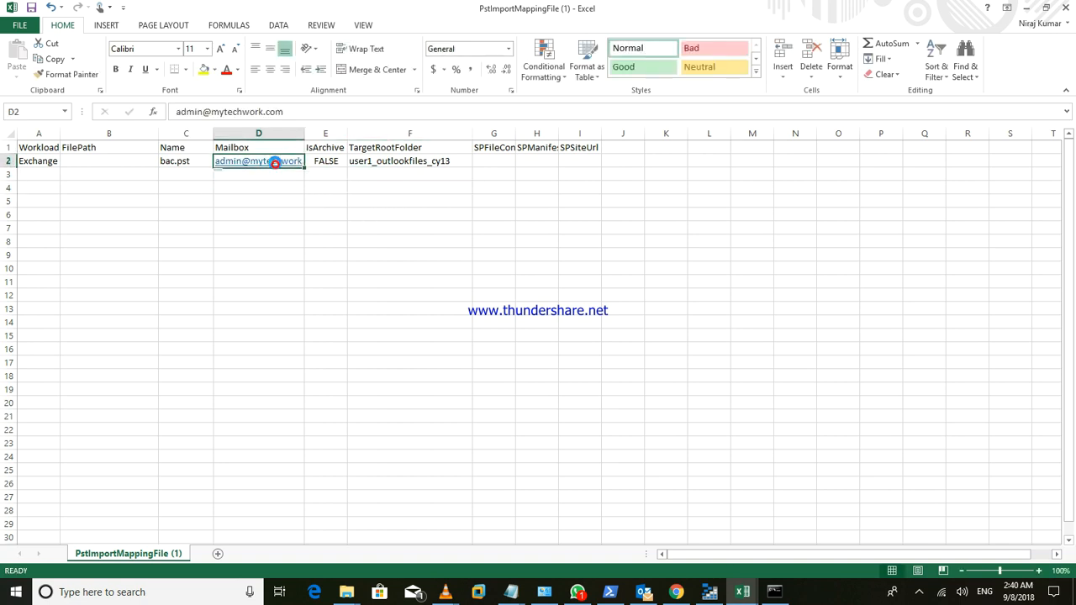
{"action": "left_click", "coordinate": [309, 113]}
{"action": "left_click", "coordinate": [303, 114]}
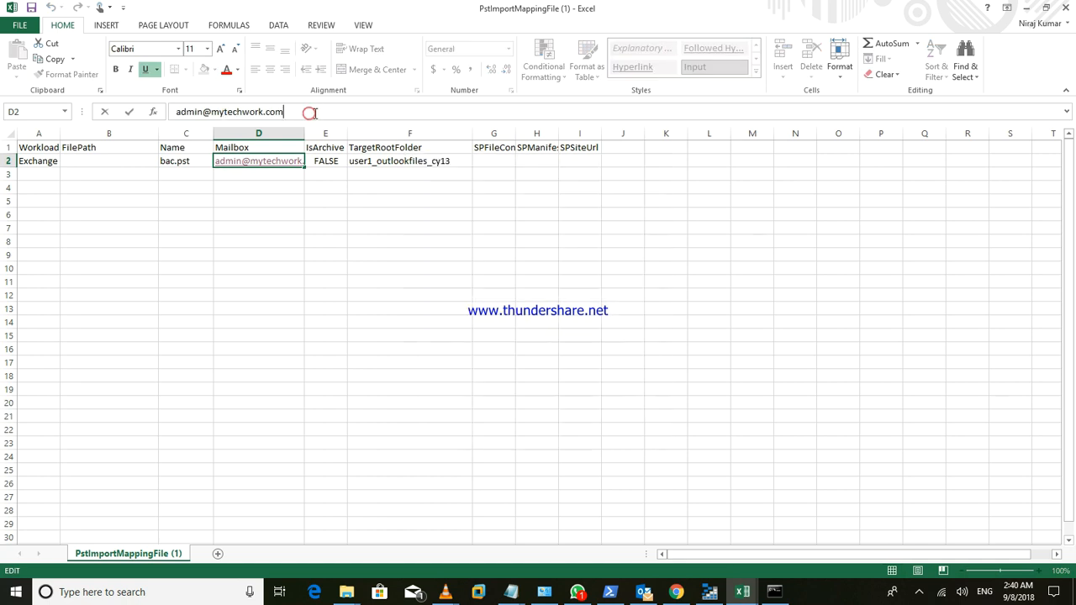
{"action": "left_click_drag", "start_coordinate": [303, 113], "coordinate": [211, 114]}
{"action": "type", "text": "niraj"}
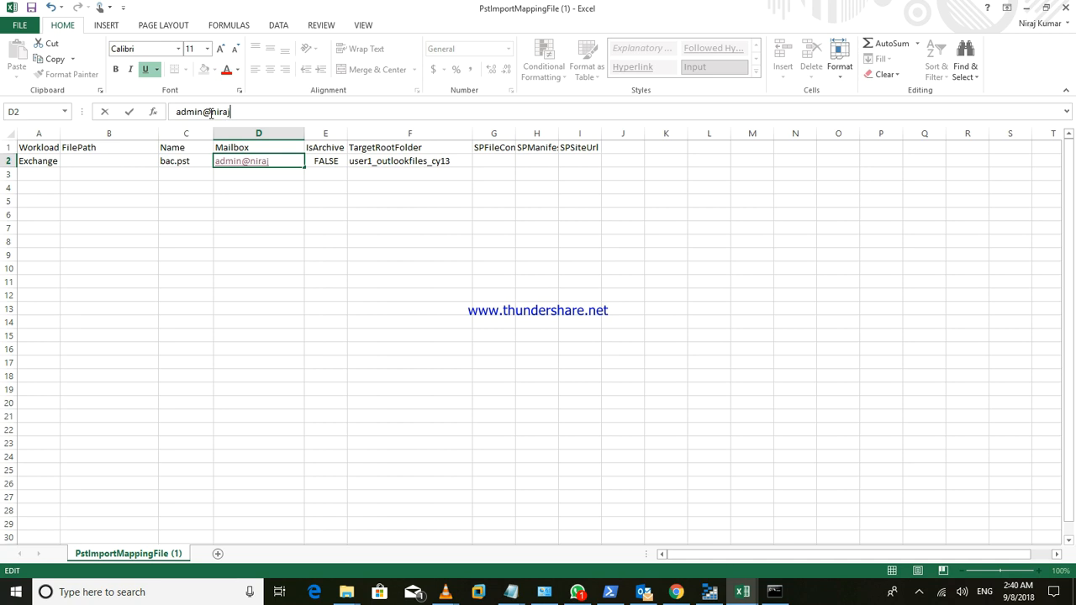
{"action": "type", "text": "kumar.xyz"}
{"action": "left_click", "coordinate": [374, 230]}
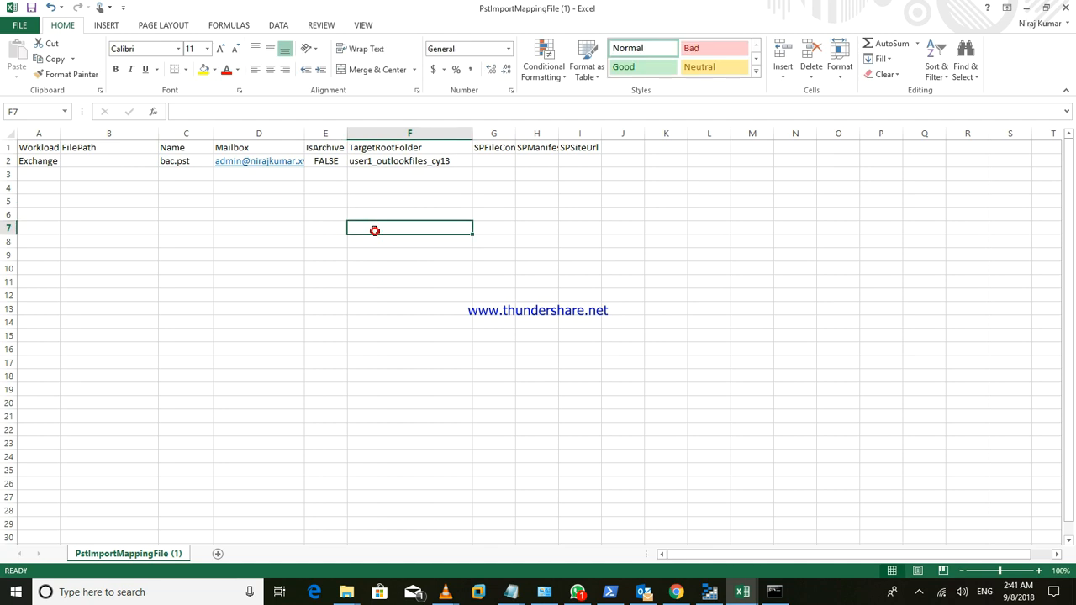
- Check the IsArchive value FALSE in E2 and the TargetRootFolder value in F2
{"action": "left_click", "coordinate": [323, 161]}
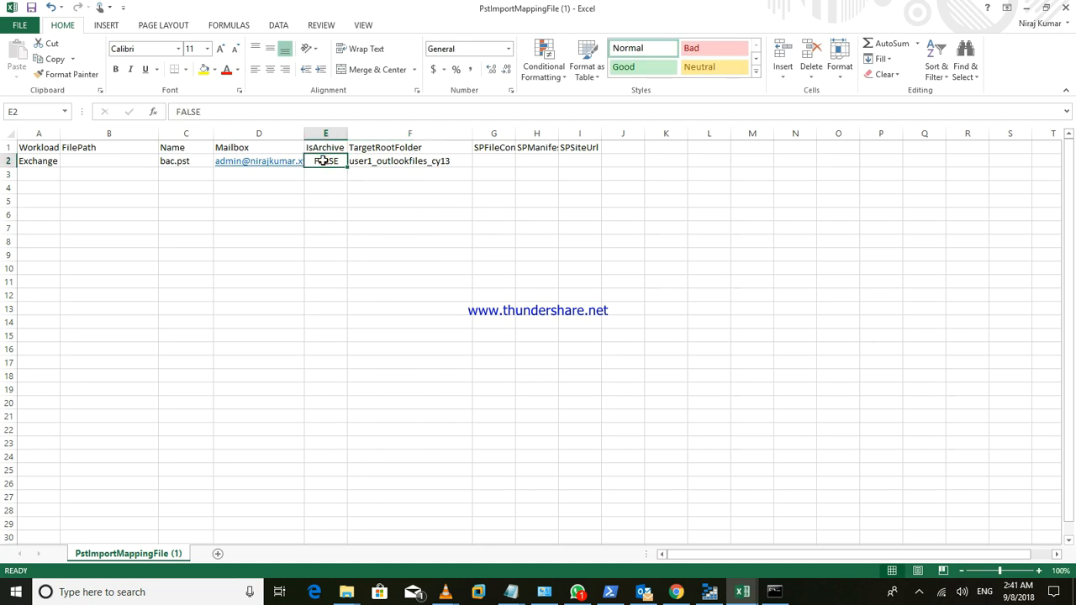
{"action": "left_click", "coordinate": [320, 147]}
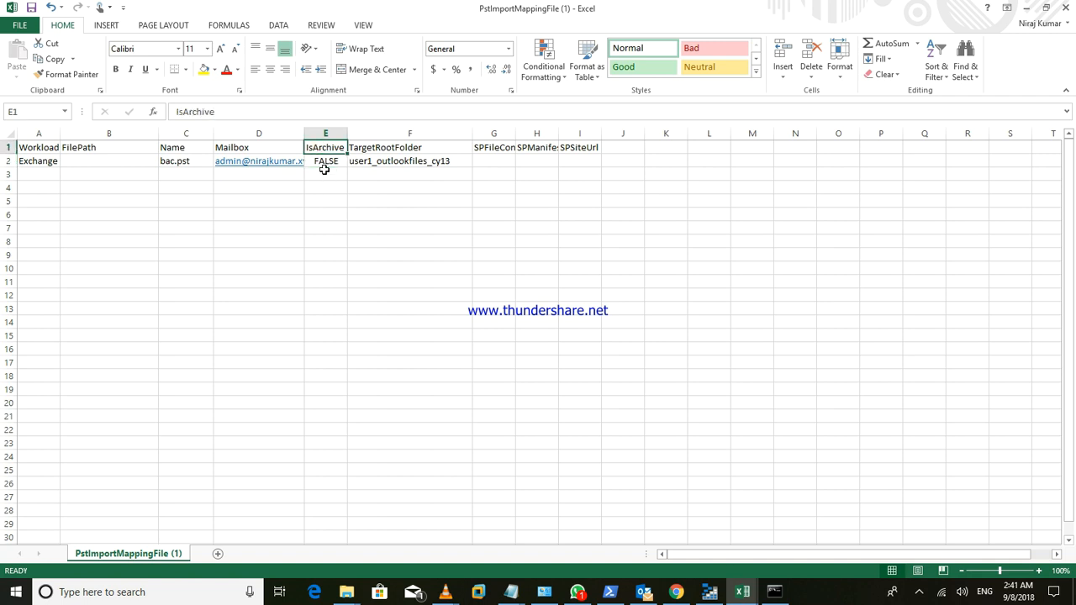
{"action": "left_click_drag", "start_coordinate": [363, 219], "coordinate": [364, 222]}
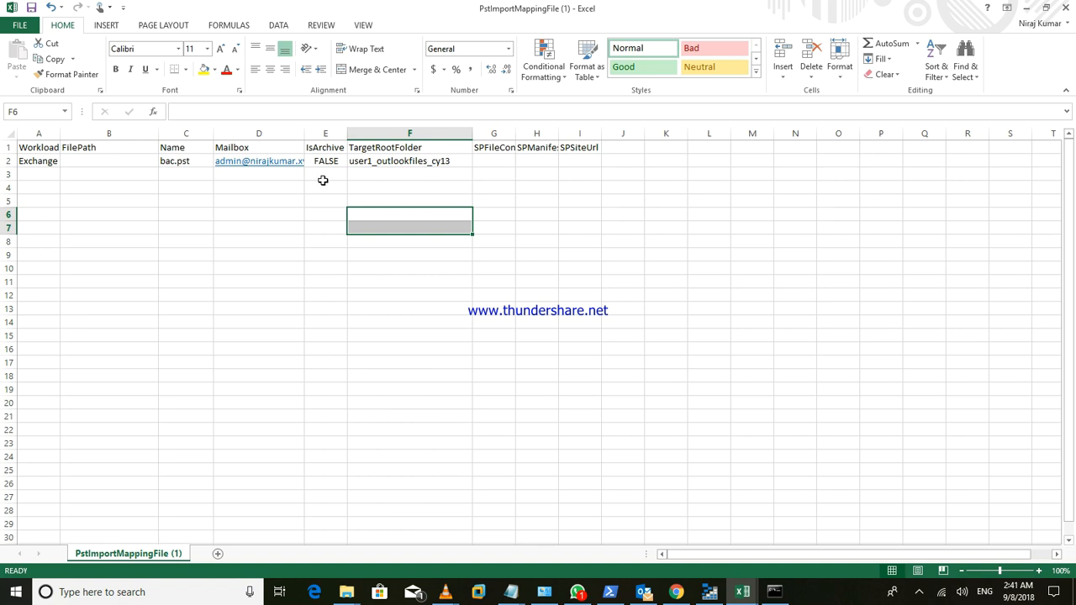
{"action": "left_click", "coordinate": [322, 160]}
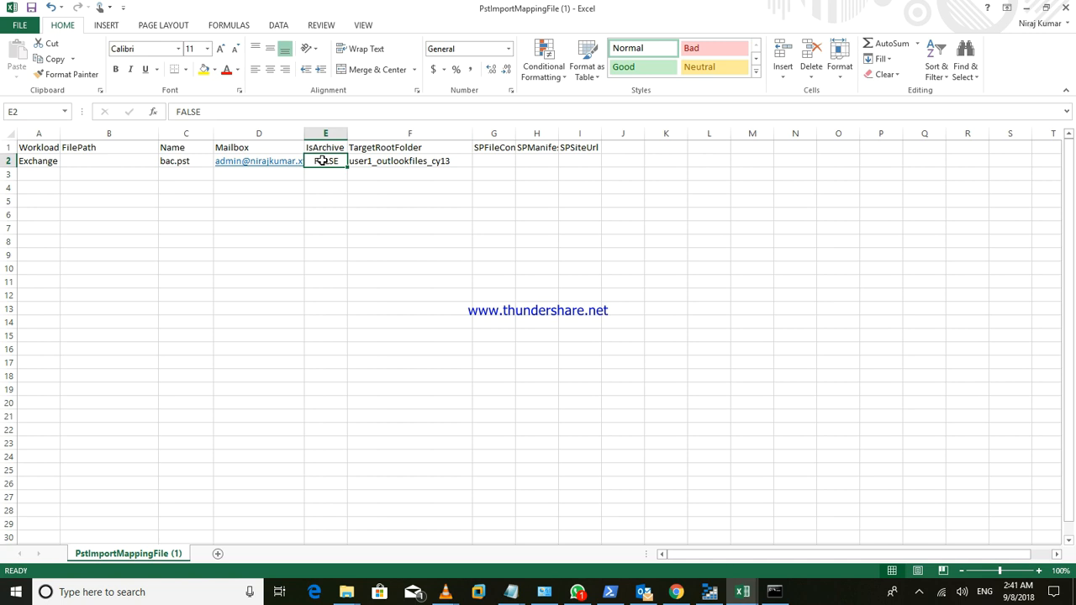
{"action": "left_click", "coordinate": [353, 160]}
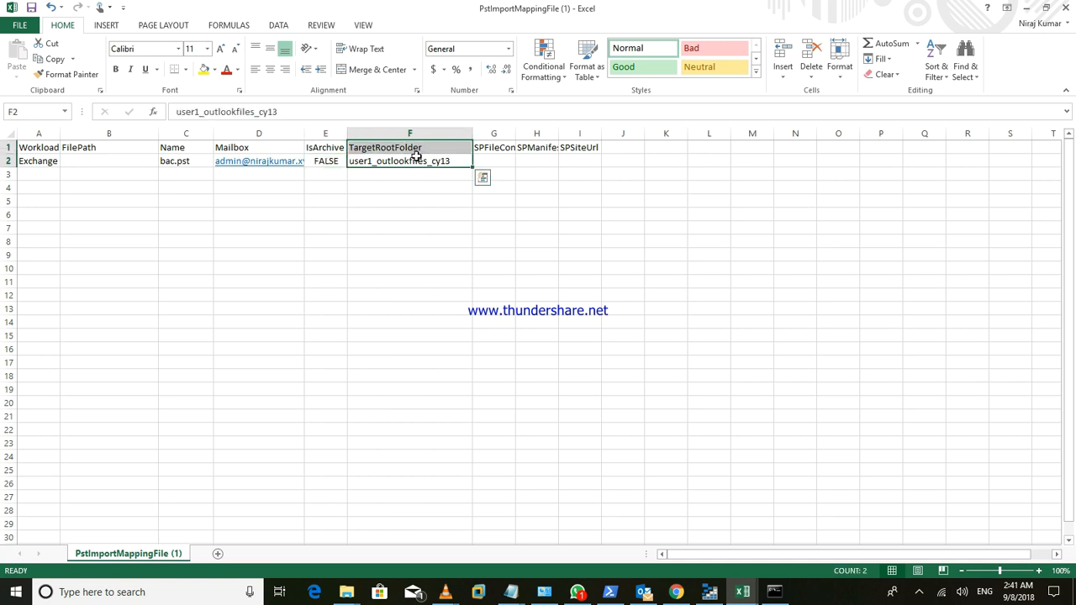
- Replace user1_outlookfiles_cy13 in F2 with /
{"action": "left_click", "coordinate": [422, 161]}
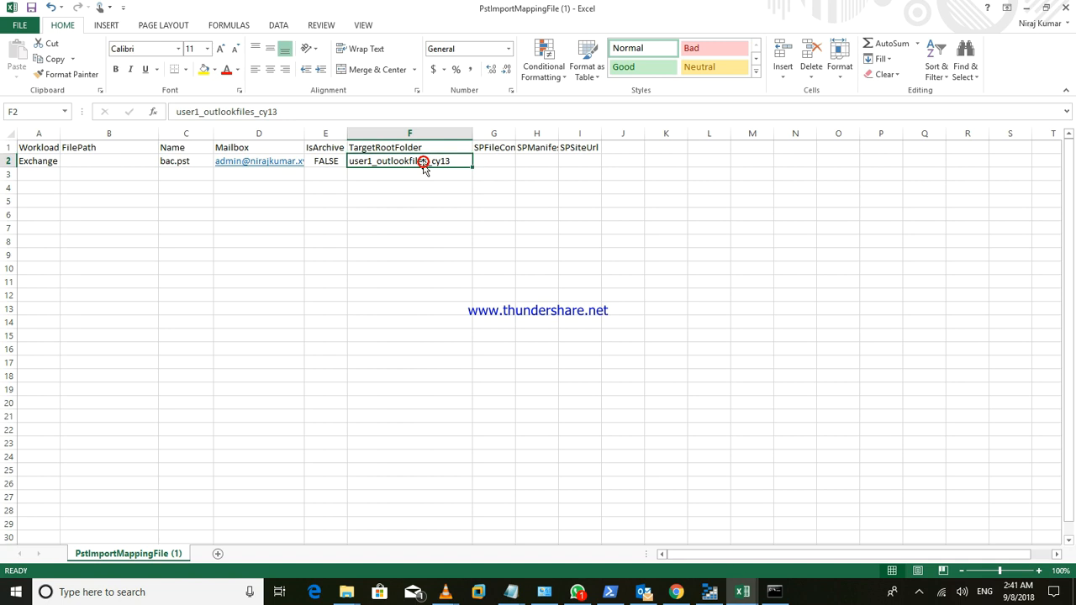
{"action": "left_click", "coordinate": [400, 165]}
{"action": "key", "text": "alt"}
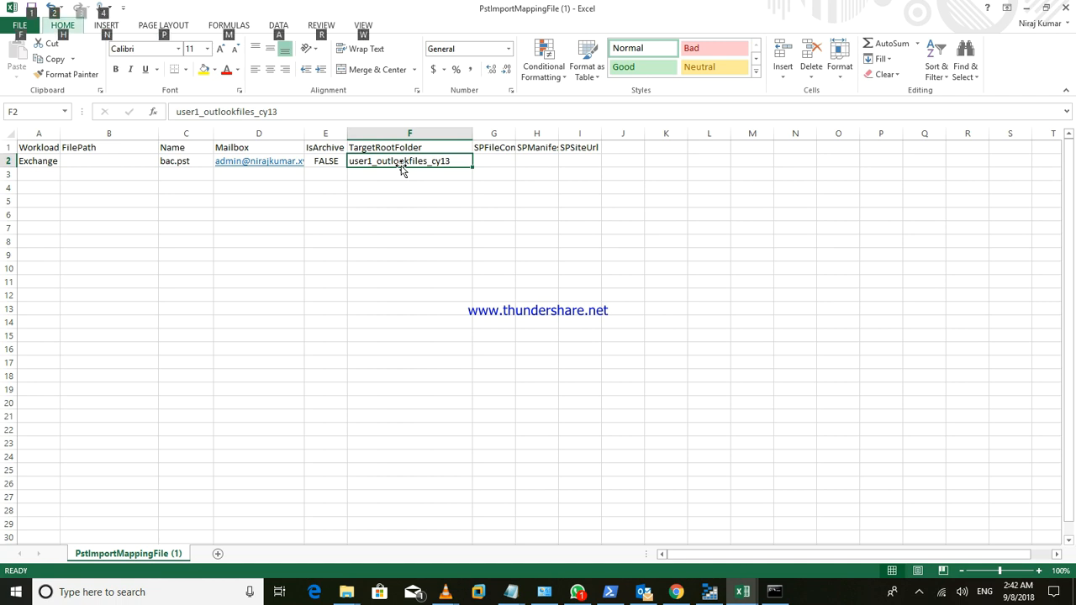
{"action": "left_click_drag", "start_coordinate": [294, 110], "coordinate": [172, 112]}
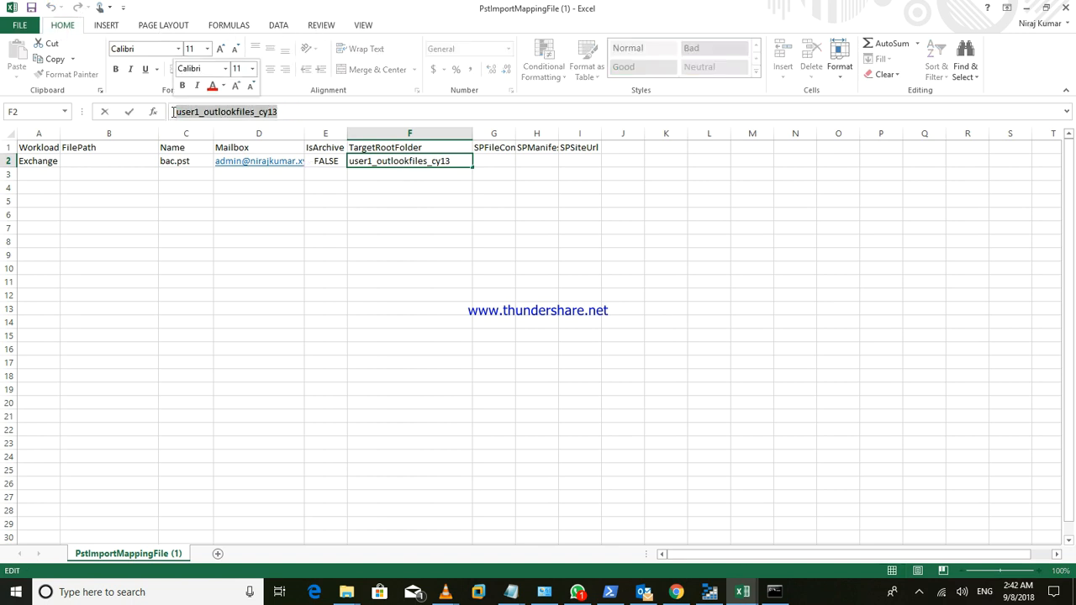
{"action": "type", "text": "/"}
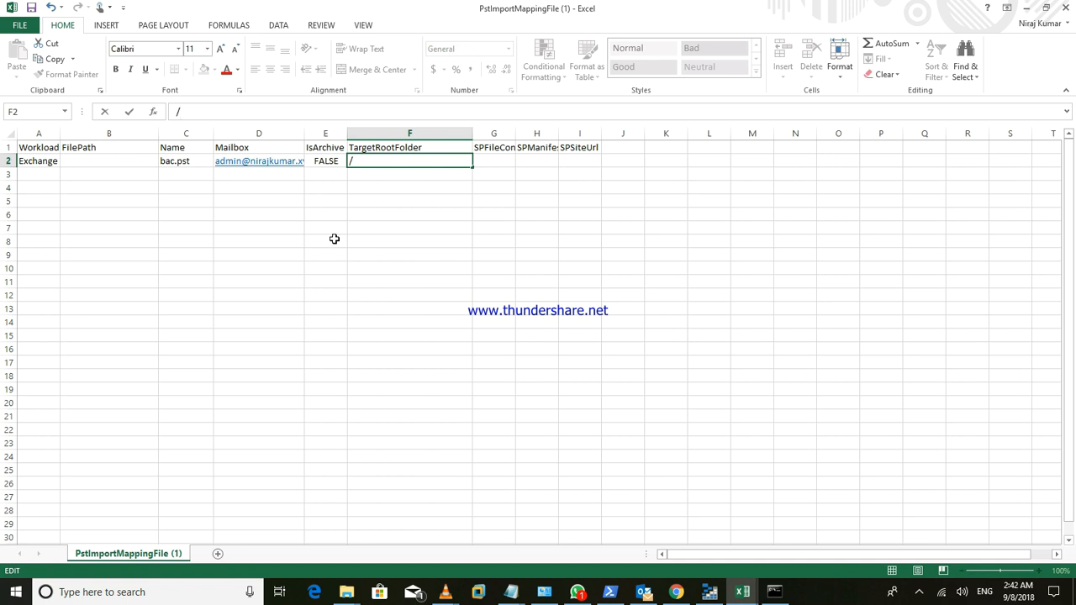
{"action": "left_click", "coordinate": [456, 209]}
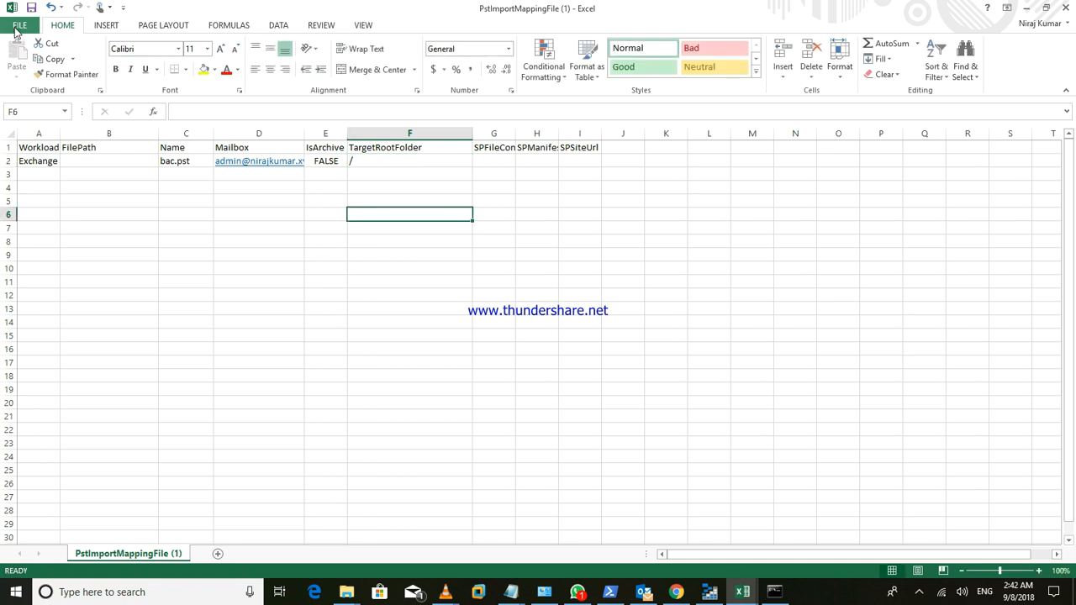
- Save the mapping file to the Desktop, keeping the CSV format
{"action": "left_click", "coordinate": [19, 26]}
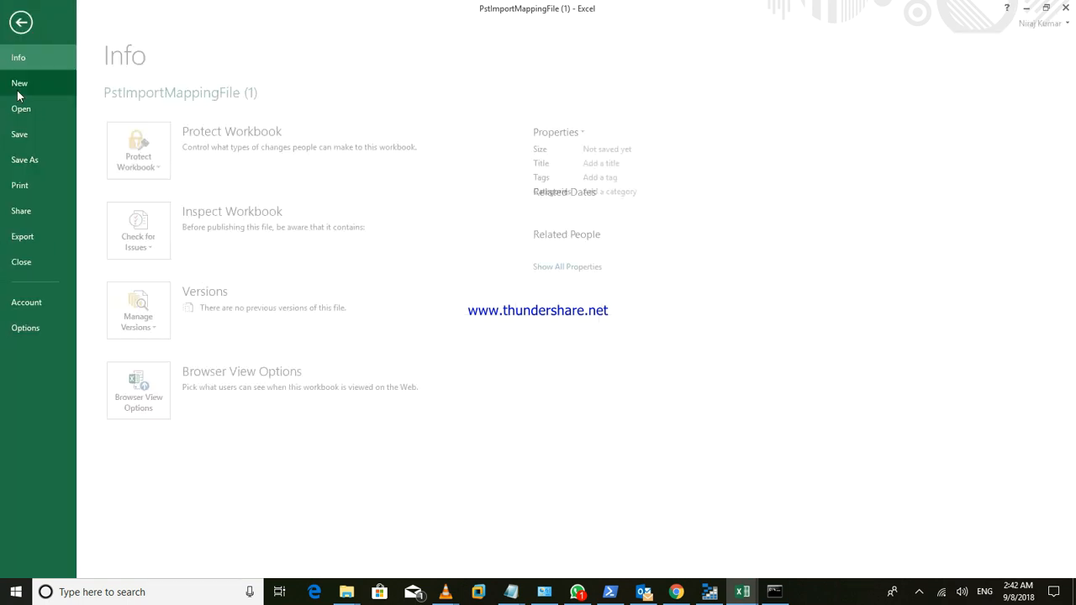
{"action": "left_click", "coordinate": [22, 136]}
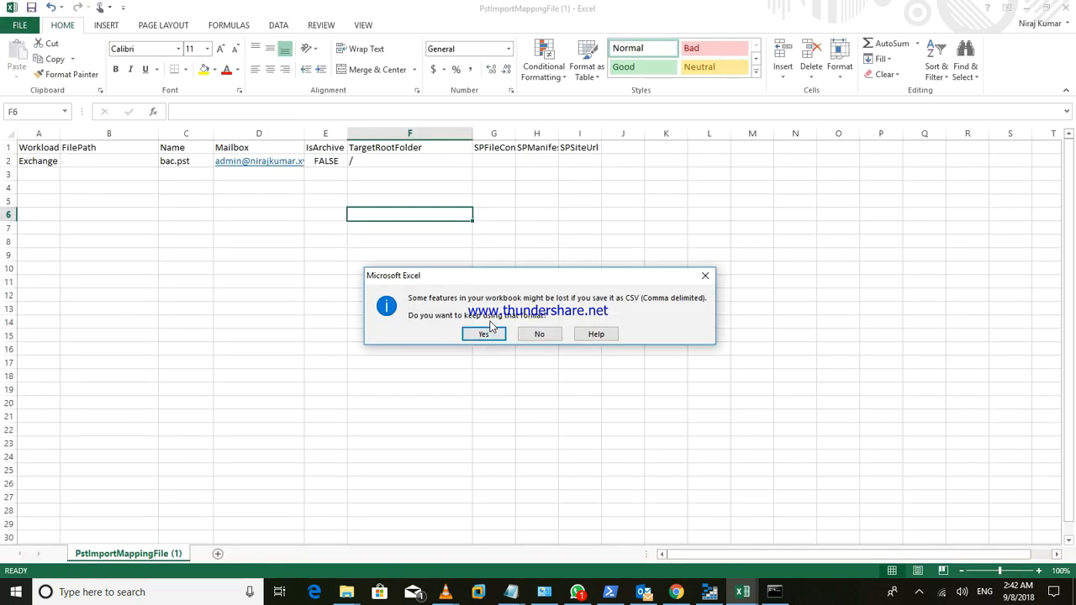
{"action": "left_click", "coordinate": [546, 335]}
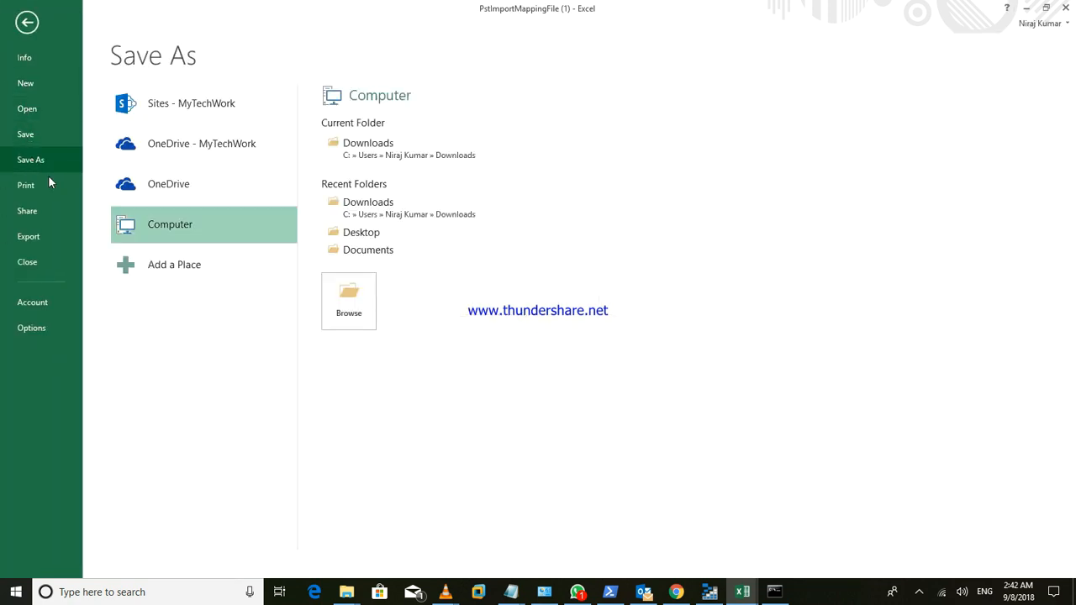
{"action": "left_click", "coordinate": [369, 233]}
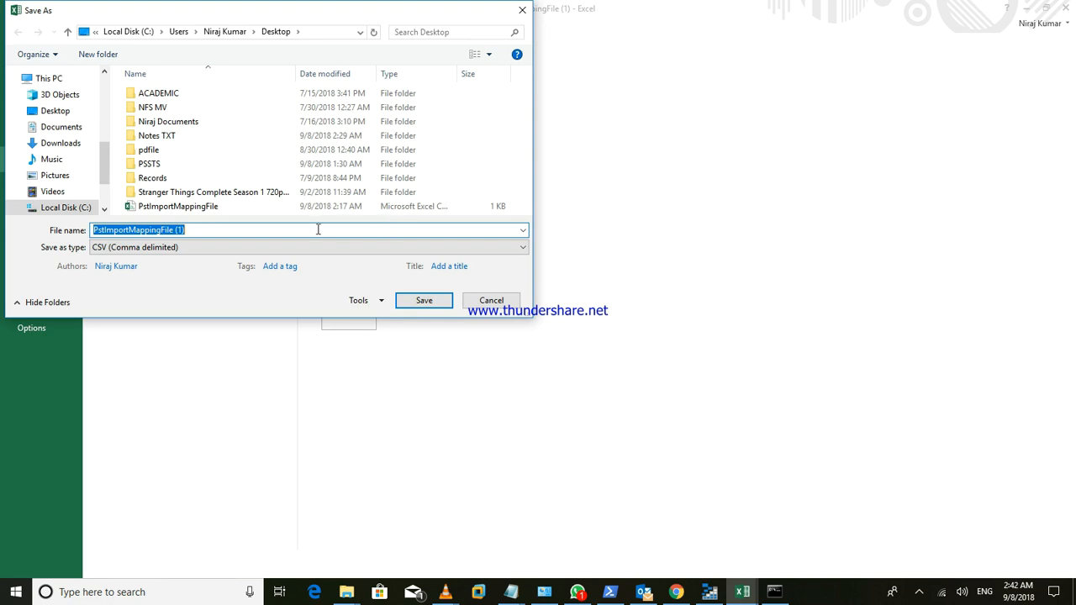
{"action": "left_click", "coordinate": [433, 303]}
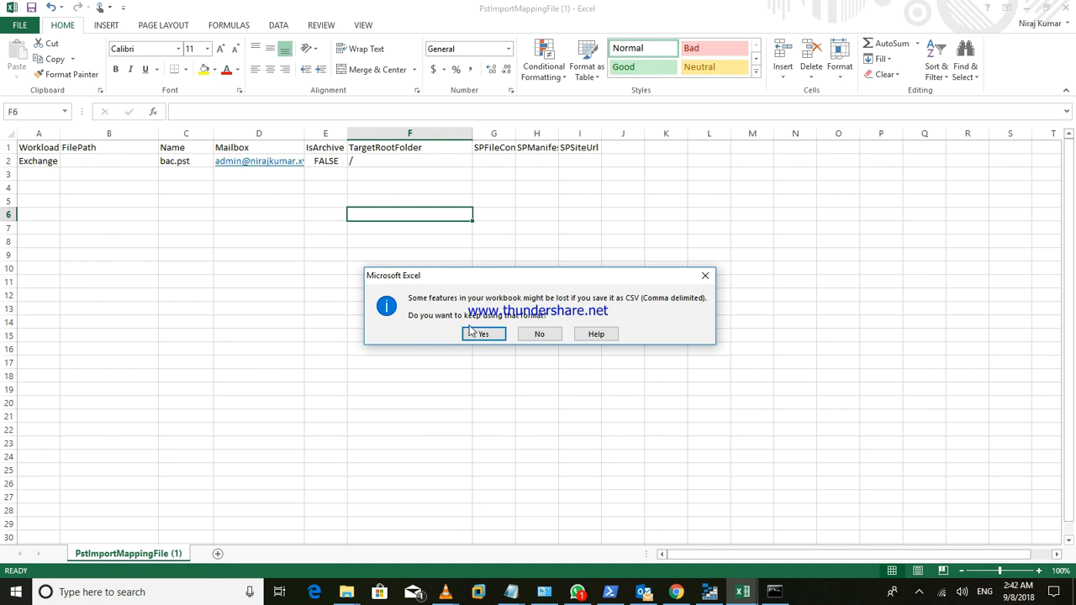
{"action": "left_click", "coordinate": [492, 334]}
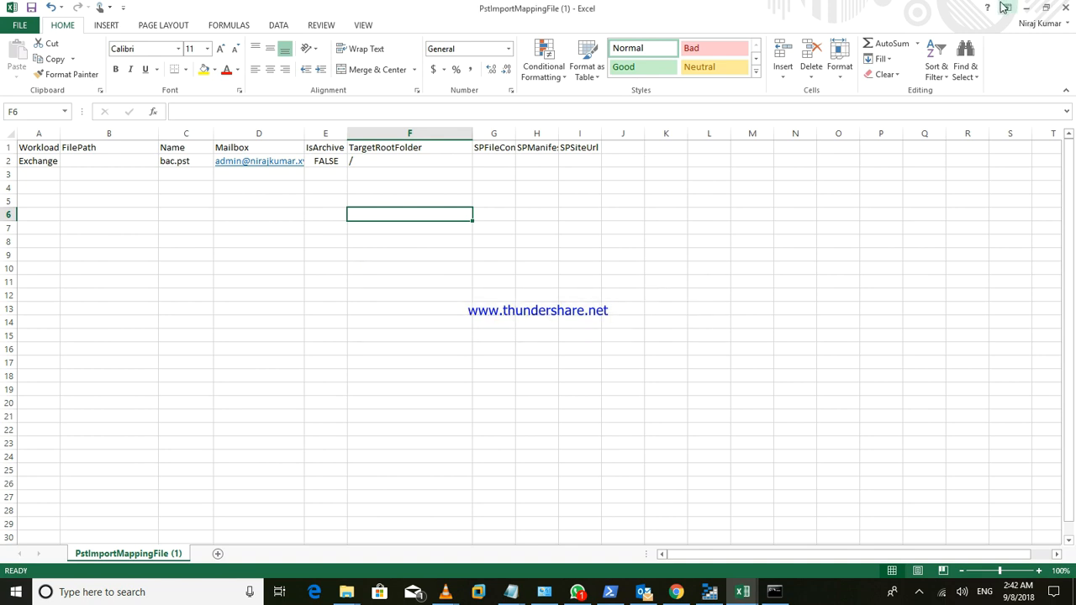
- Minimize Excel and return to the Security & Compliance import page in Chrome
{"action": "left_click", "coordinate": [1026, 7]}
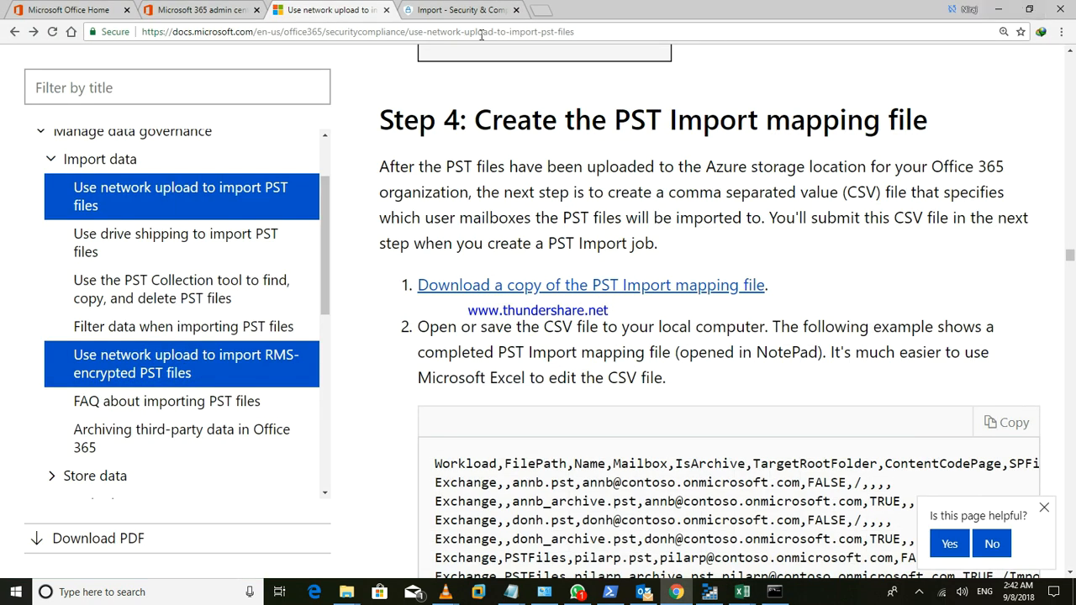
{"action": "left_click", "coordinate": [188, 7]}
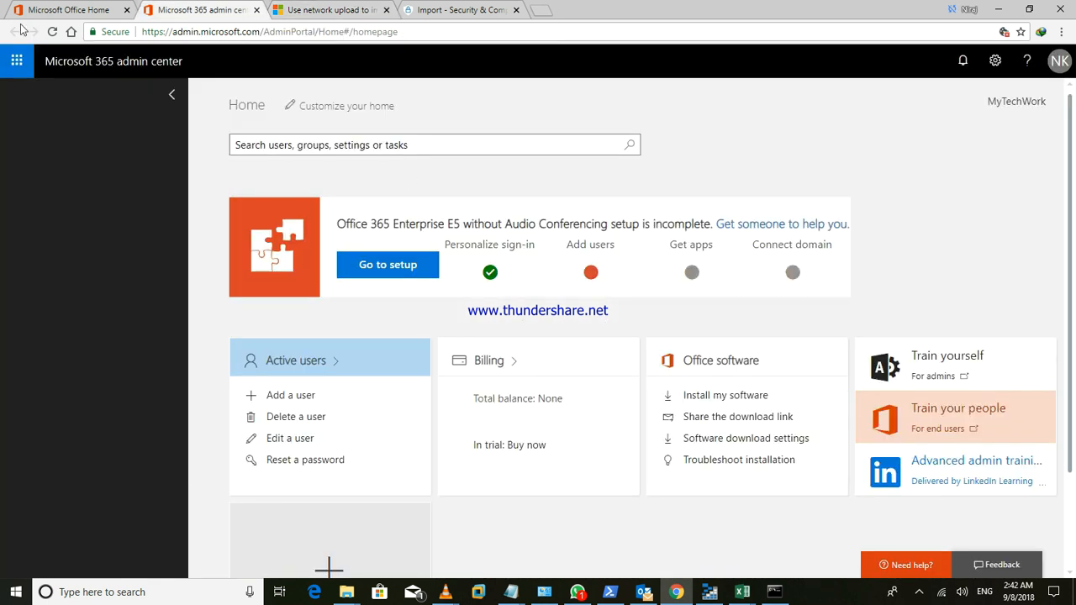
{"action": "left_click", "coordinate": [406, 8]}
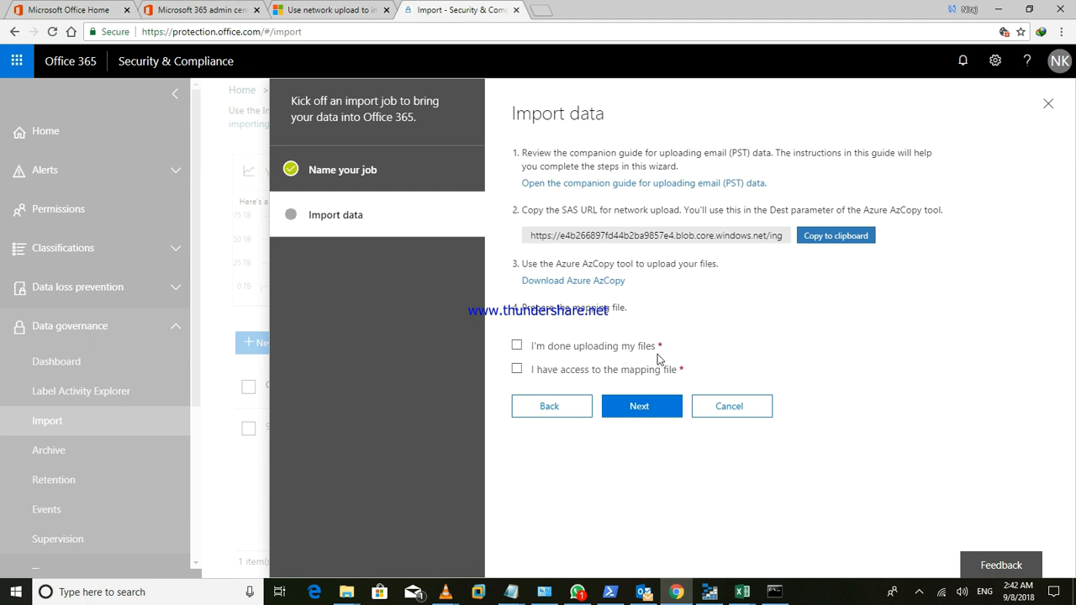
- Tick 'I'm done uploading my files' and 'I have access to the mapping file', then proceed
{"action": "left_click", "coordinate": [516, 346]}
{"action": "left_click", "coordinate": [515, 369]}
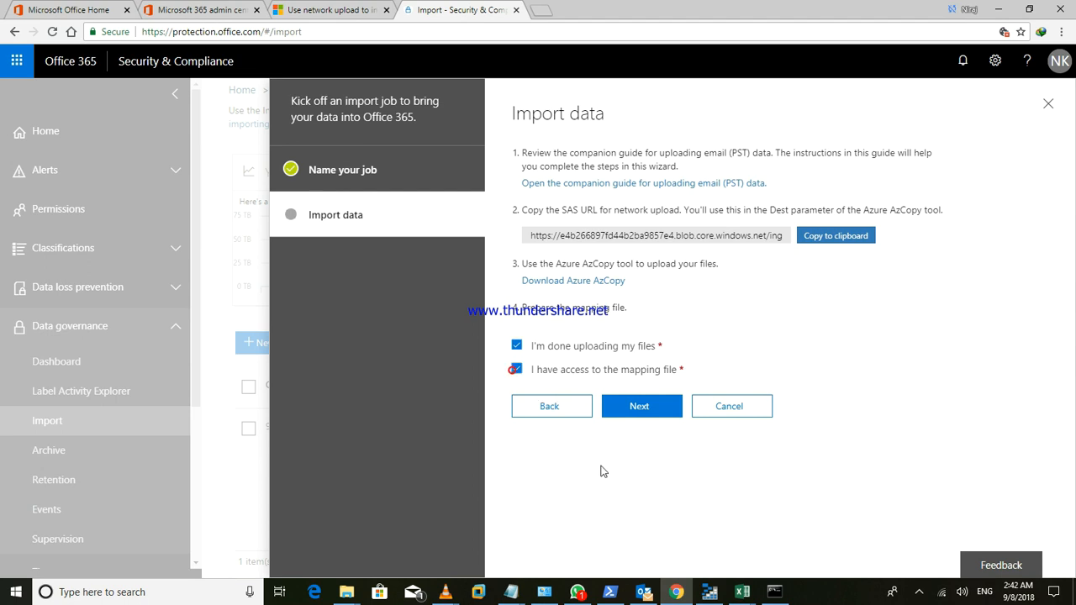
{"action": "left_click", "coordinate": [641, 409]}
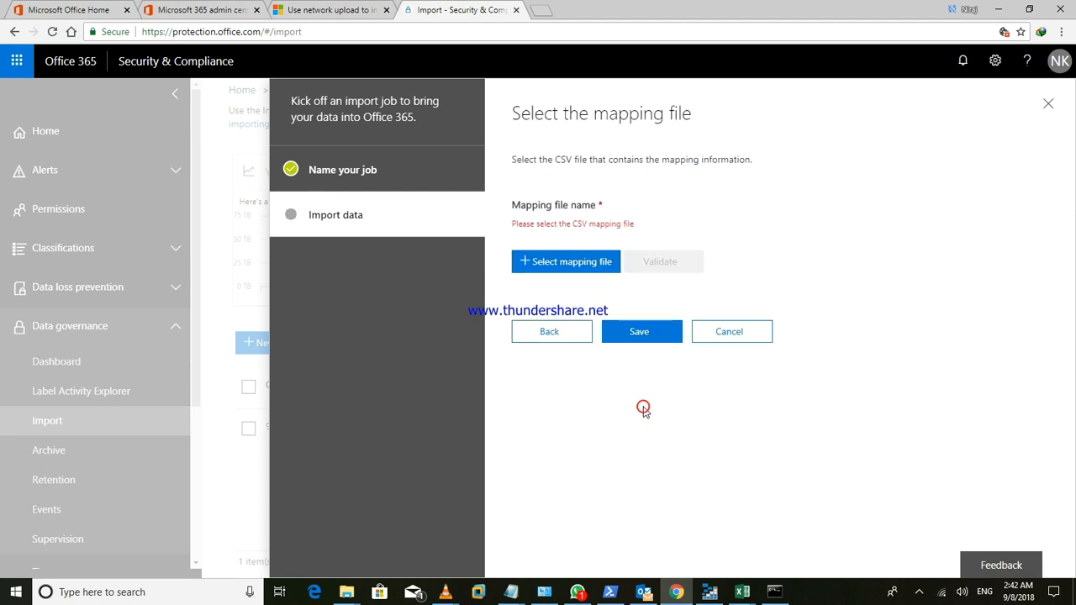
- Select PstImportMappingFile (1).csv from the Desktop, validate it, and save import job mb1
{"action": "left_click", "coordinate": [593, 262]}
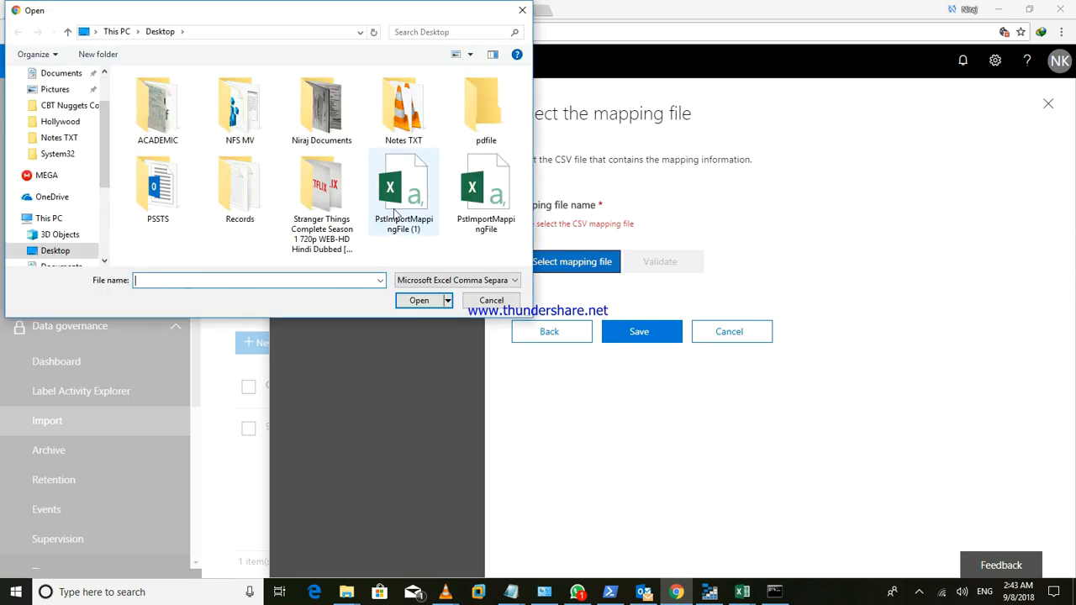
{"action": "left_click", "coordinate": [418, 300]}
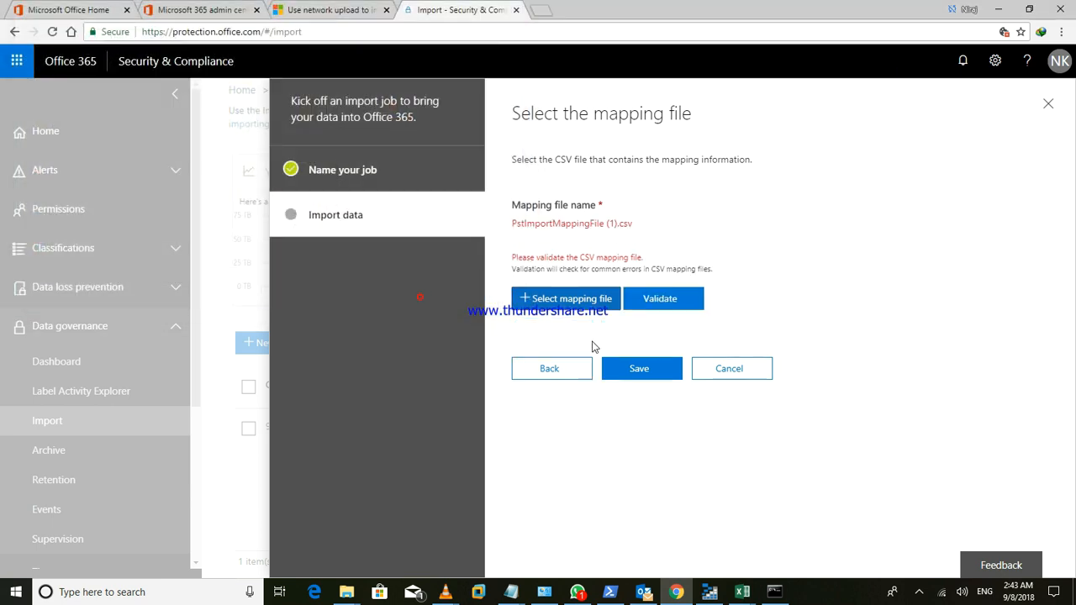
{"action": "left_click", "coordinate": [660, 300]}
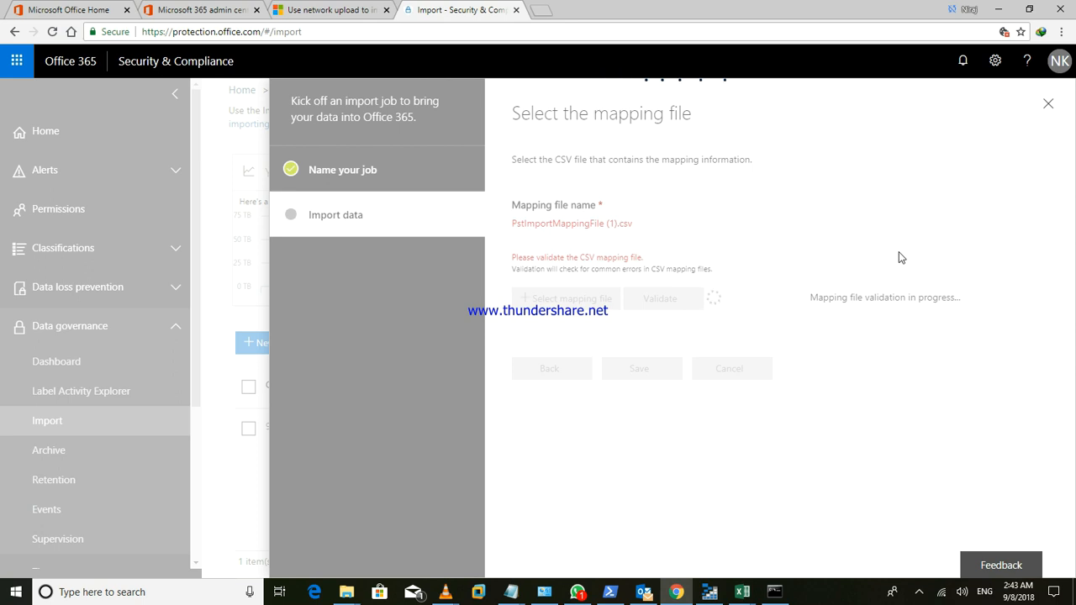
{"action": "left_click", "coordinate": [898, 252]}
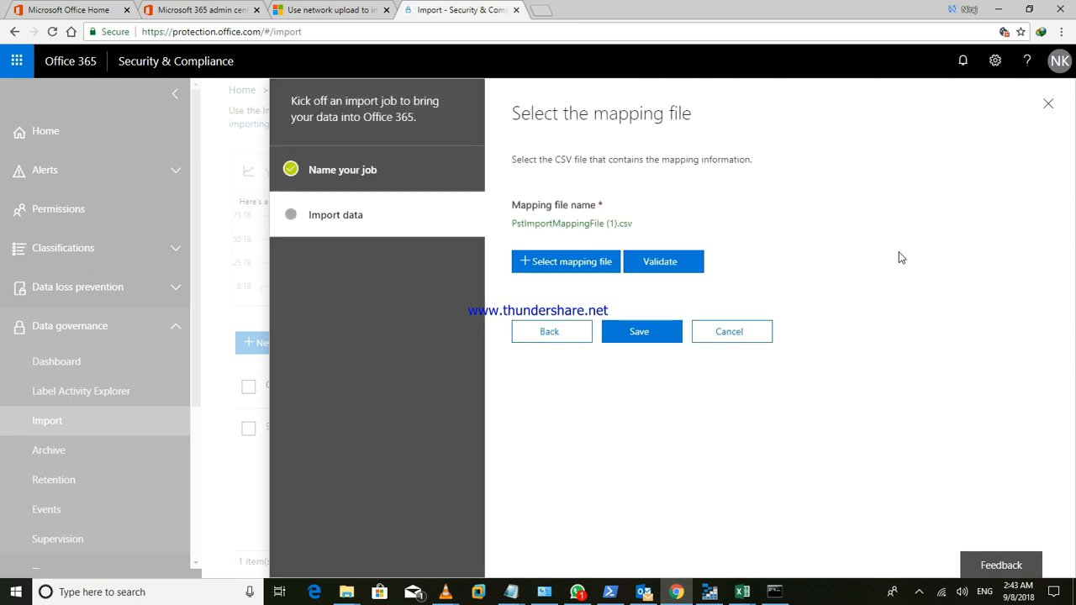
{"action": "left_click", "coordinate": [649, 336]}
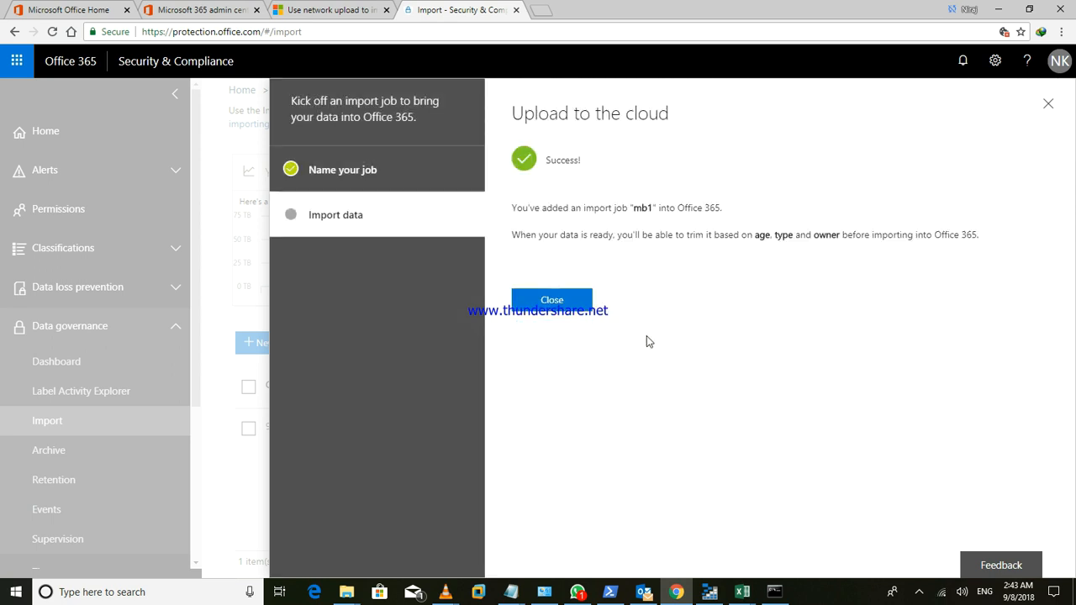
- Close the success page and dismiss the mb1 details pane, leaving mb1 listed as Analysis in progress
{"action": "left_click", "coordinate": [551, 300]}
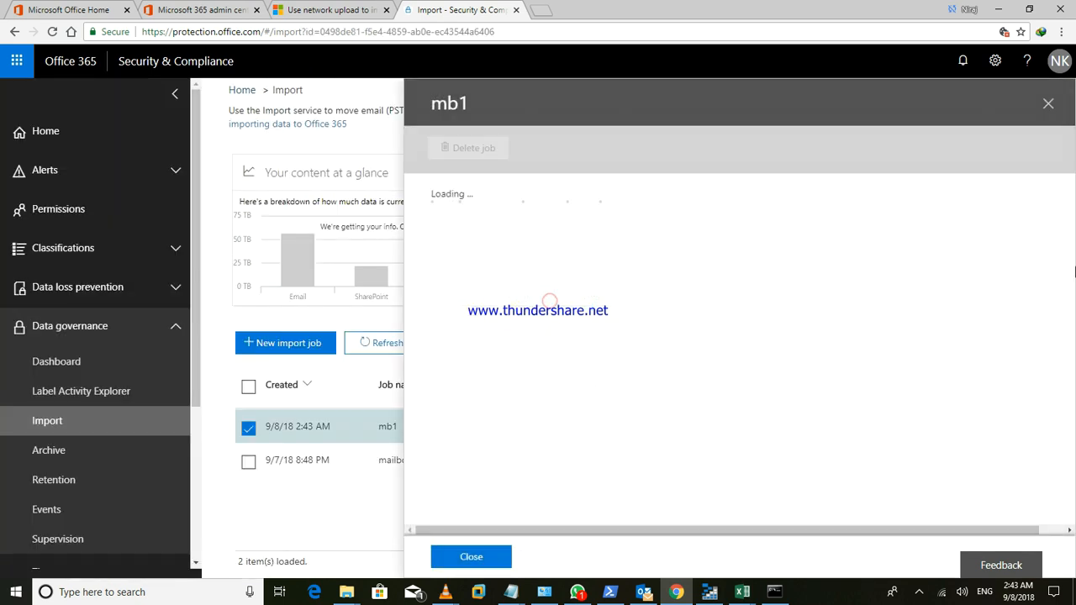
{"action": "left_click", "coordinate": [1037, 157]}
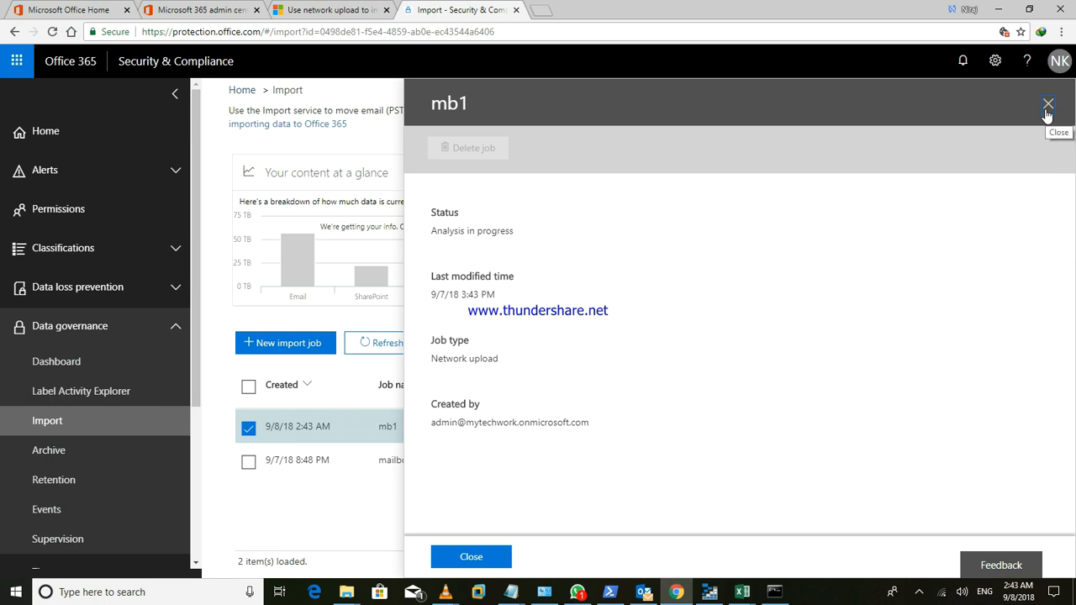
{"action": "left_click", "coordinate": [1047, 105]}
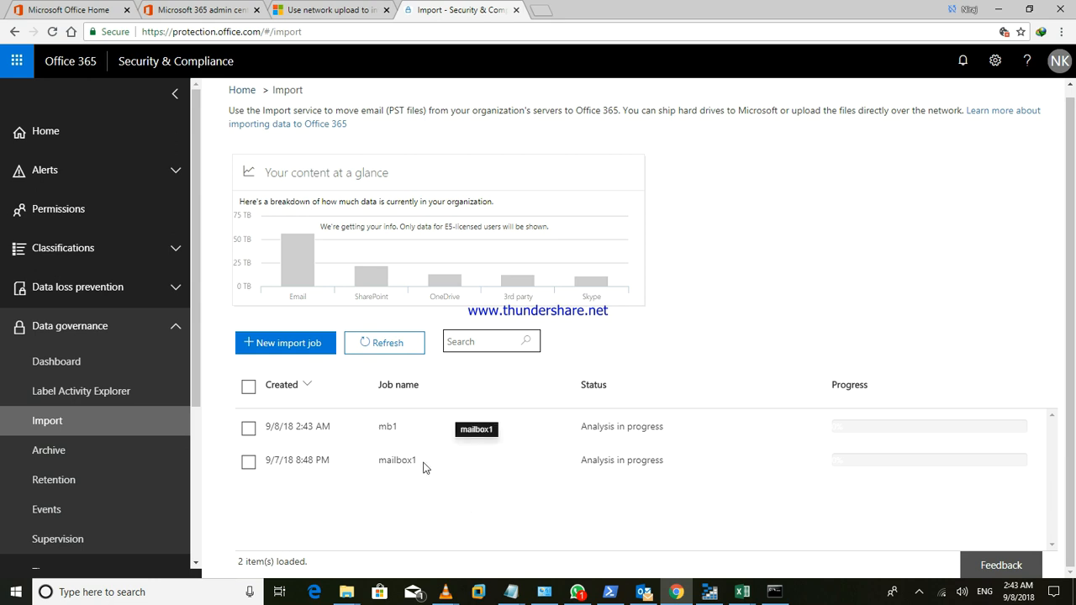
{"action": "left_click", "coordinate": [521, 454]}
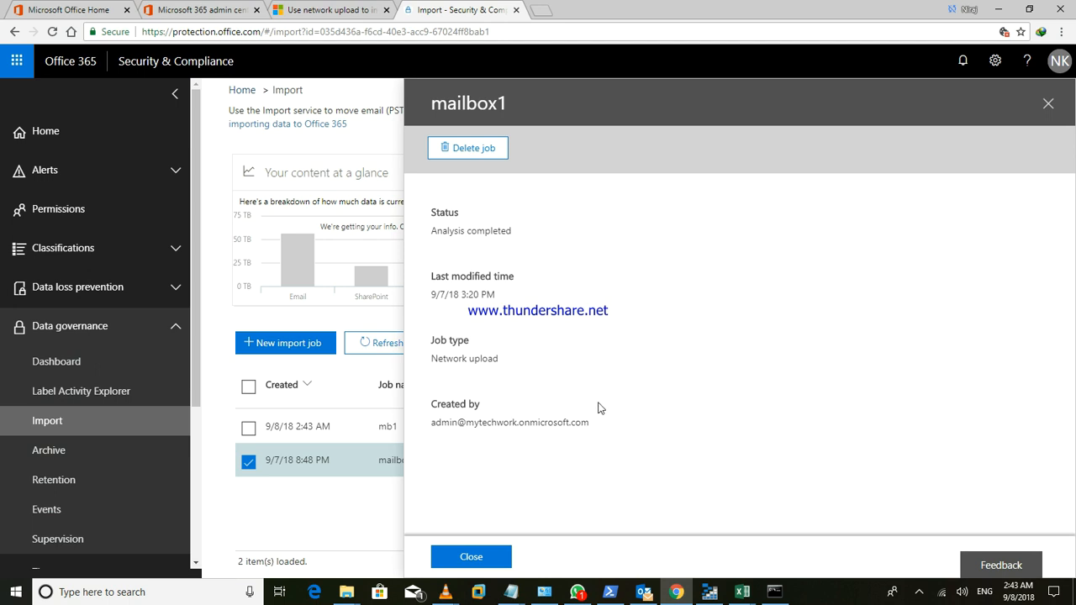
{"action": "left_click_drag", "start_coordinate": [596, 421], "coordinate": [460, 440]}
{"action": "left_click", "coordinate": [492, 454]}
{"action": "double_click", "coordinate": [492, 454]}
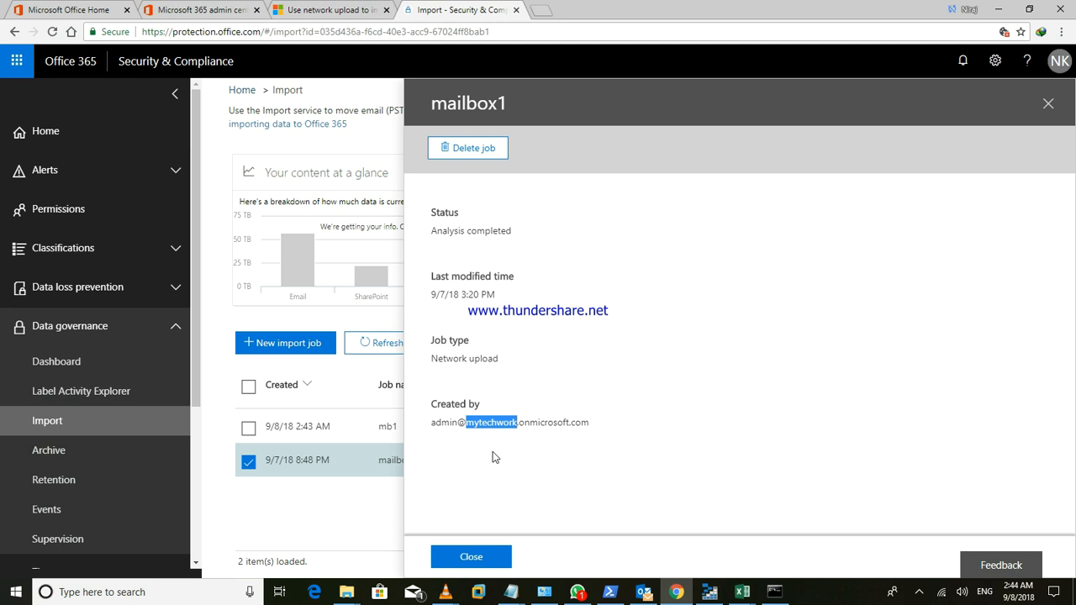
{"action": "left_click", "coordinate": [535, 452]}
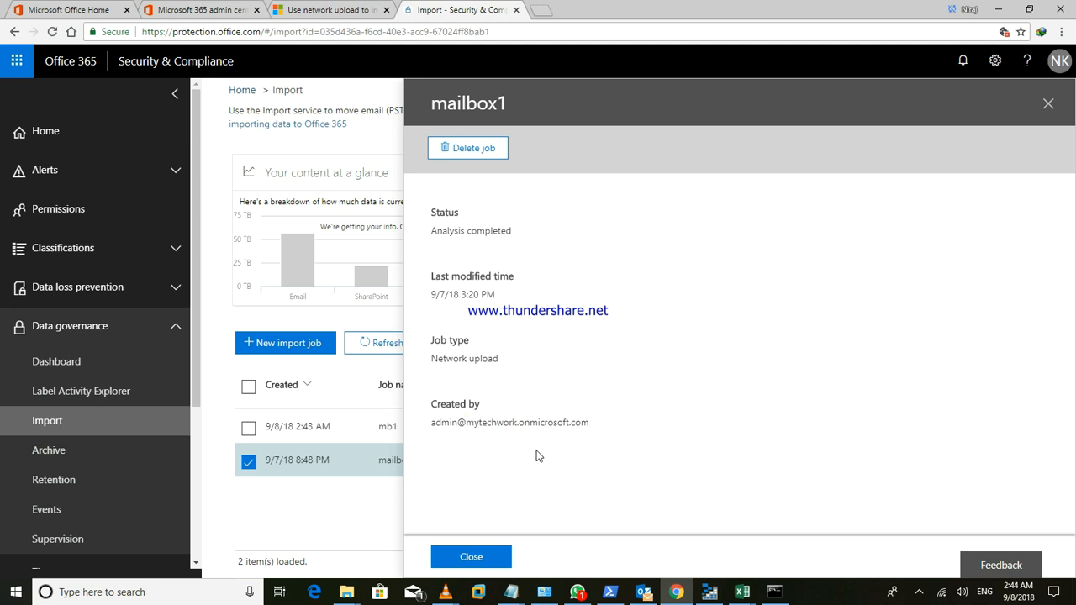
{"action": "left_click", "coordinate": [492, 558]}
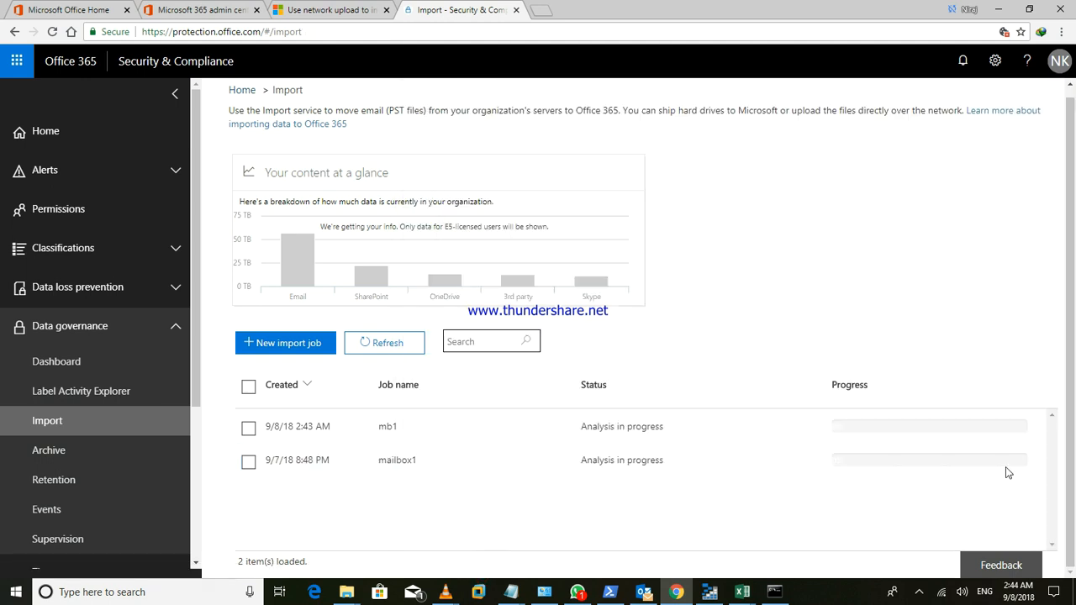
{"action": "left_click", "coordinate": [892, 473]}
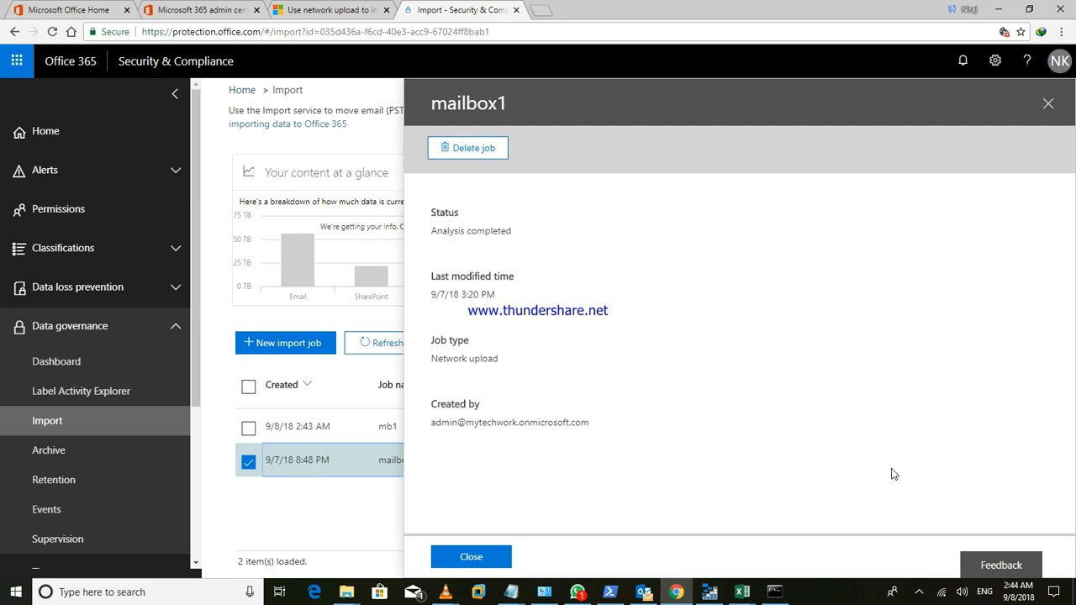
{"action": "left_click", "coordinate": [469, 556]}
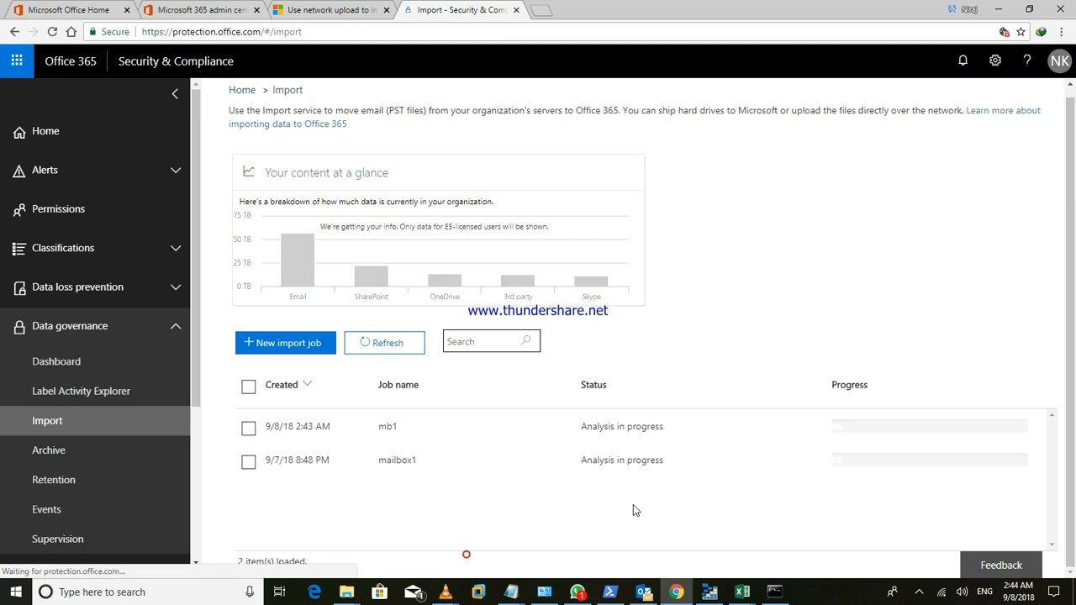
{"action": "left_click", "coordinate": [884, 469]}
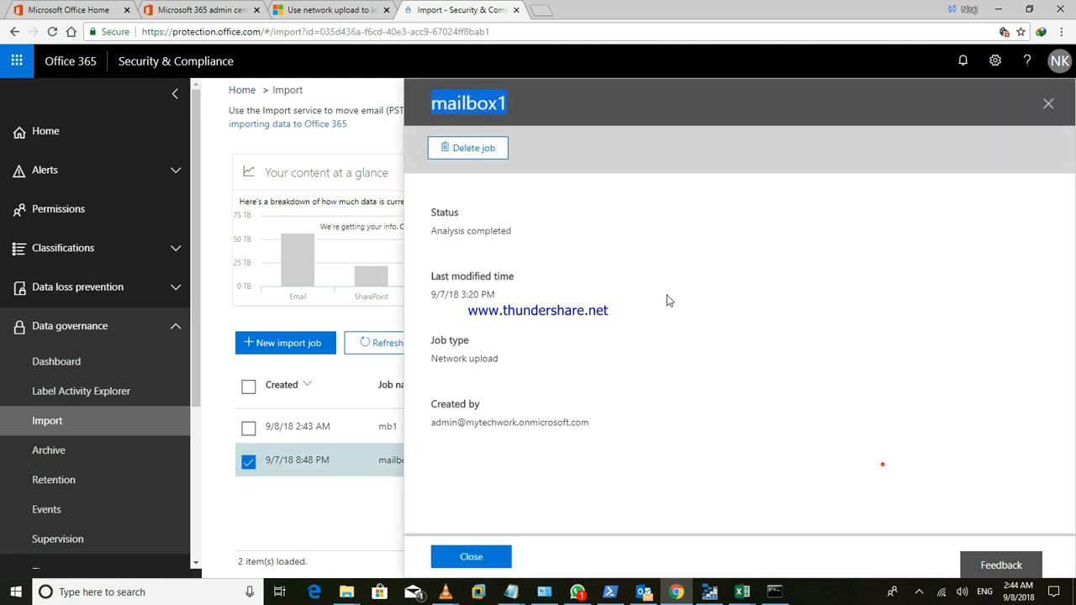
{"action": "left_click_drag", "start_coordinate": [423, 229], "coordinate": [563, 241]}
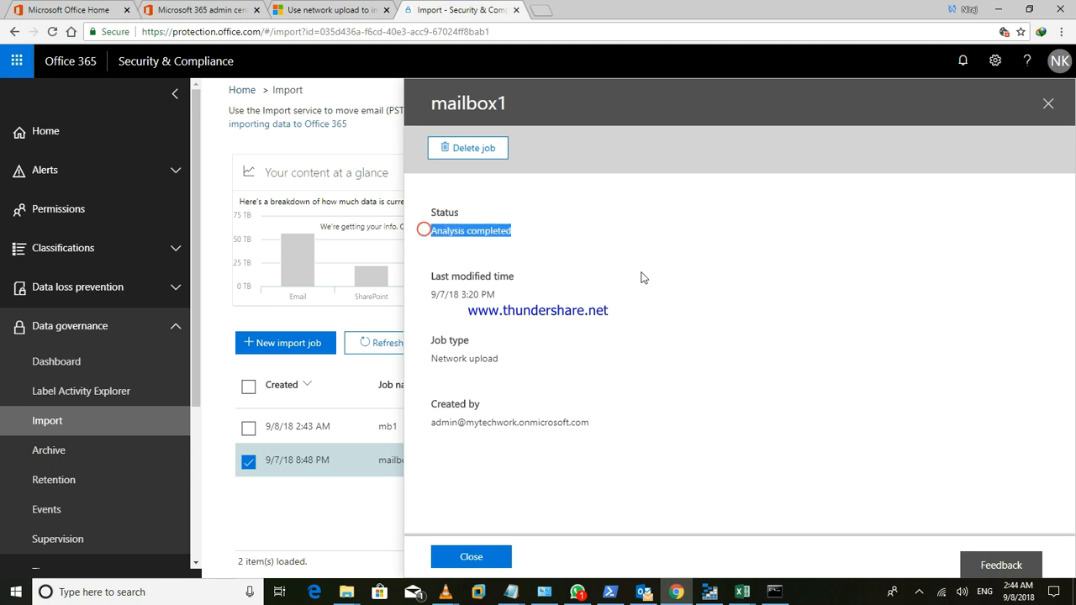
{"action": "left_click", "coordinate": [476, 558]}
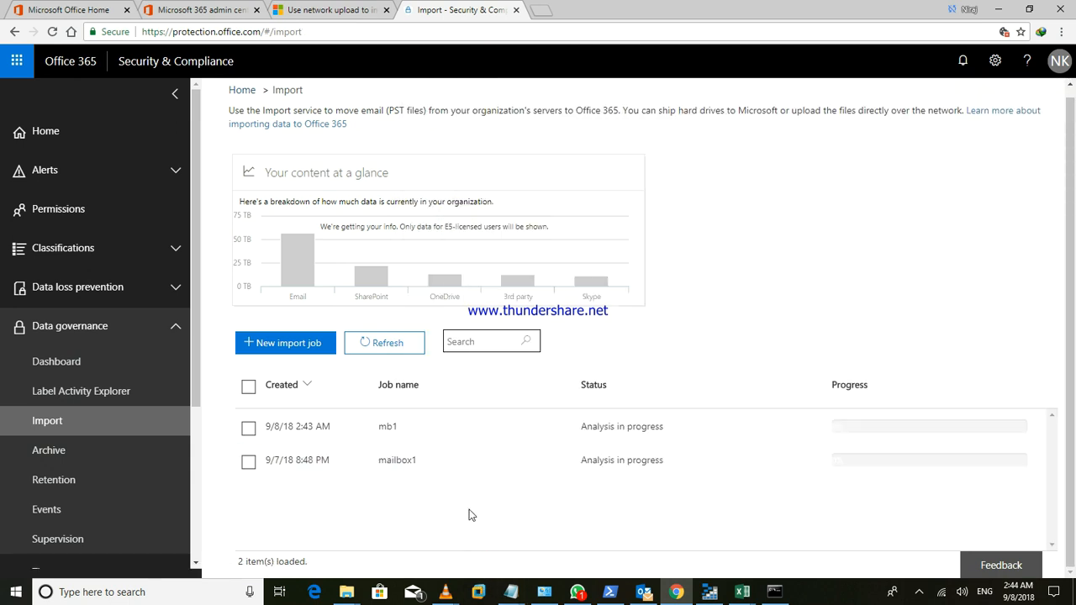
{"action": "left_click", "coordinate": [469, 514]}
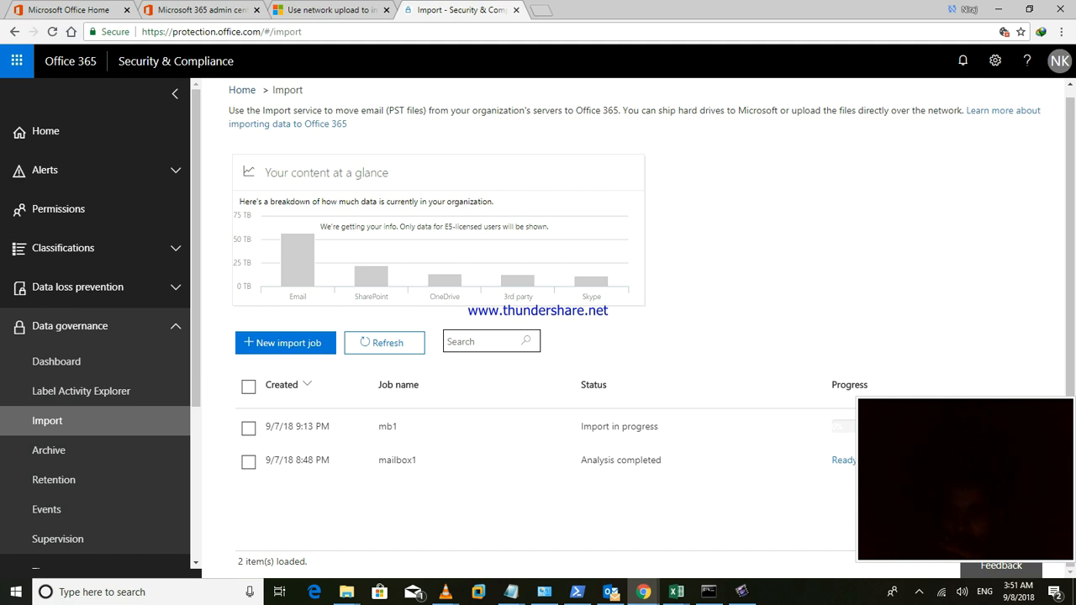
- Start importing the ready mailbox1 job to Office 365, choosing to import everything without filtering
{"action": "left_click", "coordinate": [865, 460]}
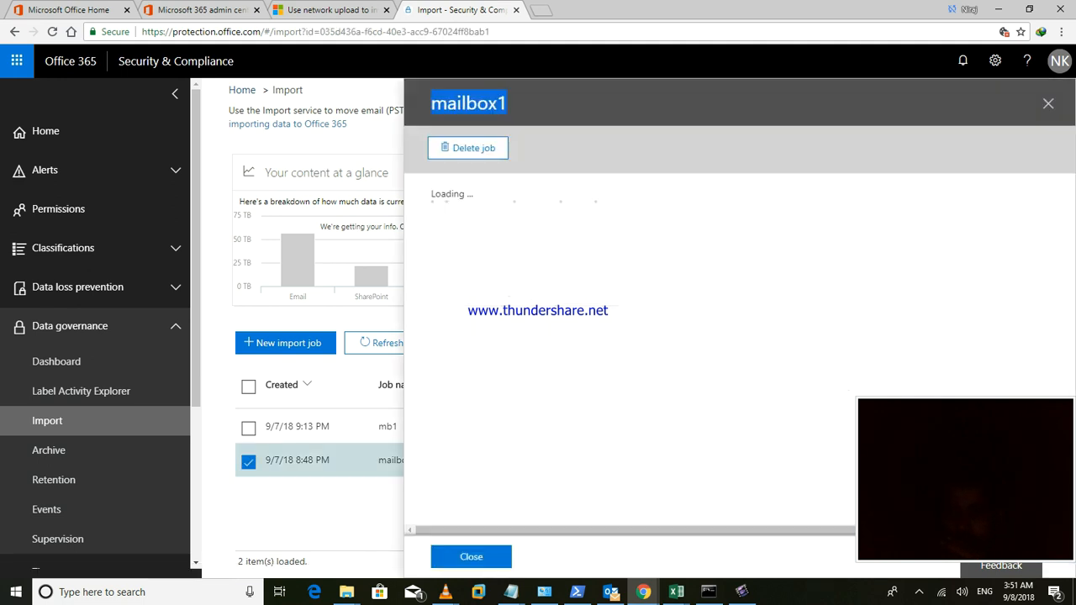
{"action": "left_click", "coordinate": [756, 362]}
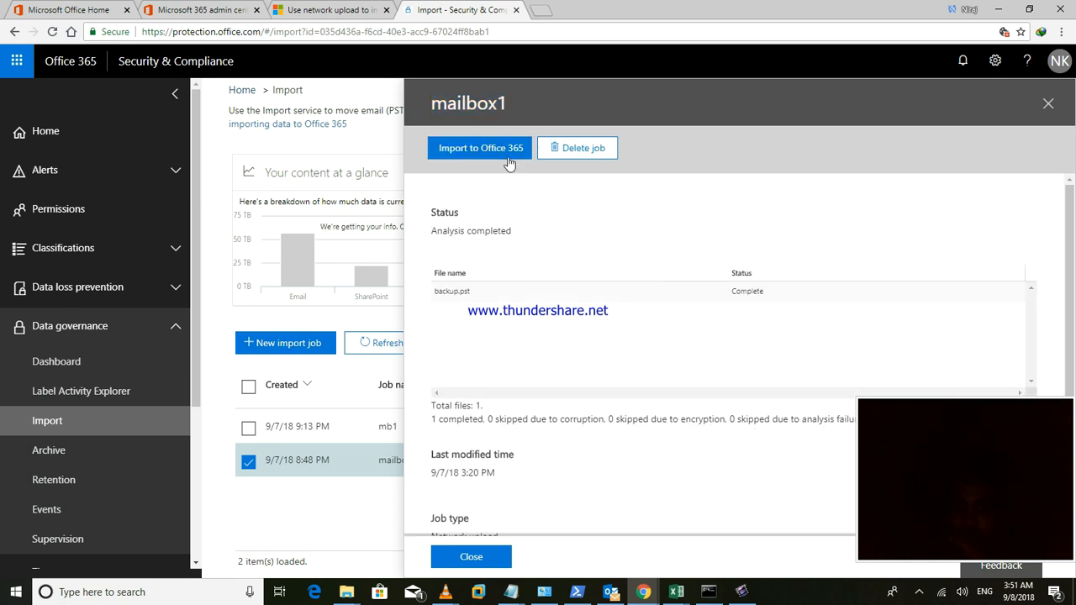
{"action": "left_click", "coordinate": [471, 151]}
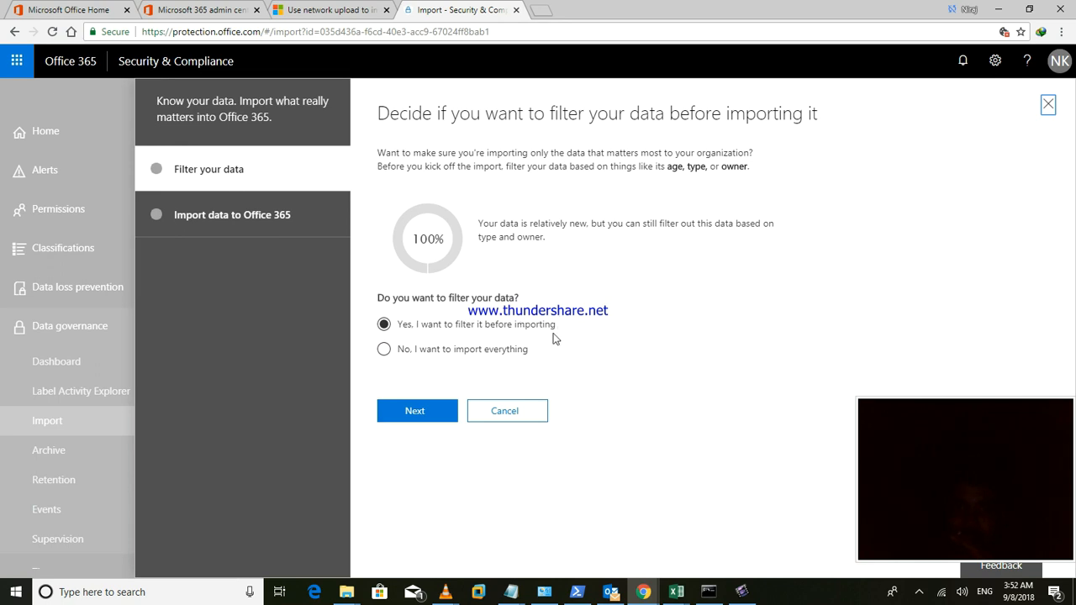
{"action": "left_click", "coordinate": [386, 350]}
{"action": "left_click", "coordinate": [416, 412]}
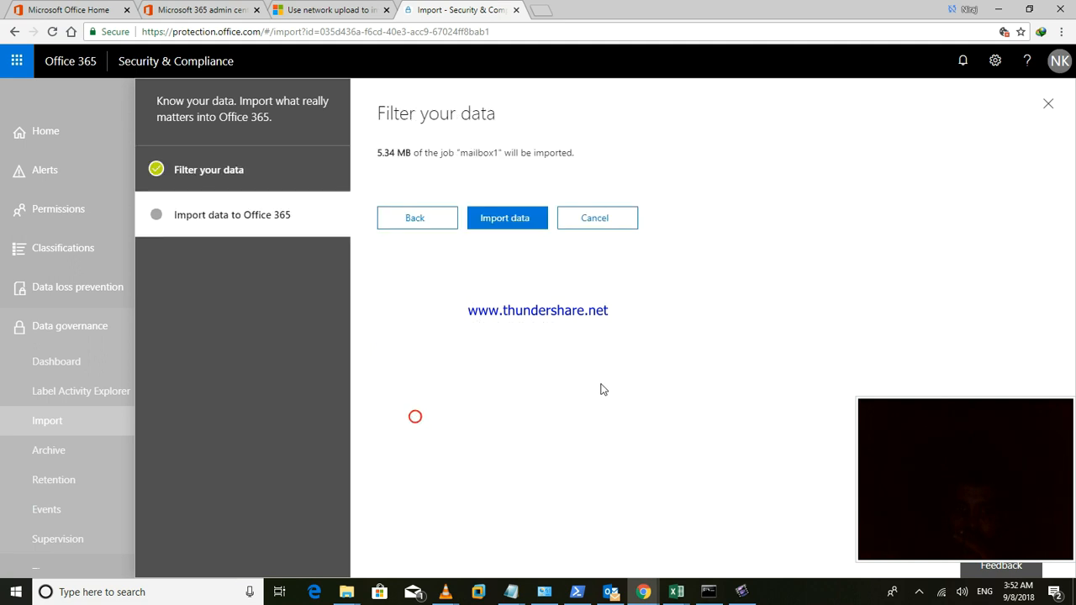
- Submit the 5.34 MB mailbox1 import, then close the success message and job details
{"action": "left_click", "coordinate": [520, 223]}
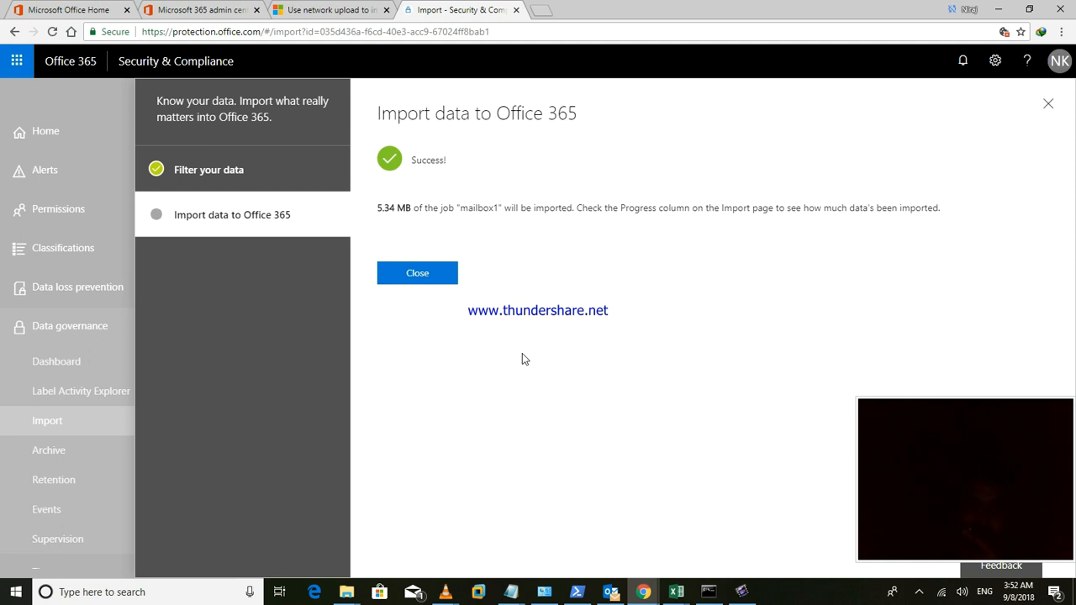
{"action": "left_click", "coordinate": [435, 283]}
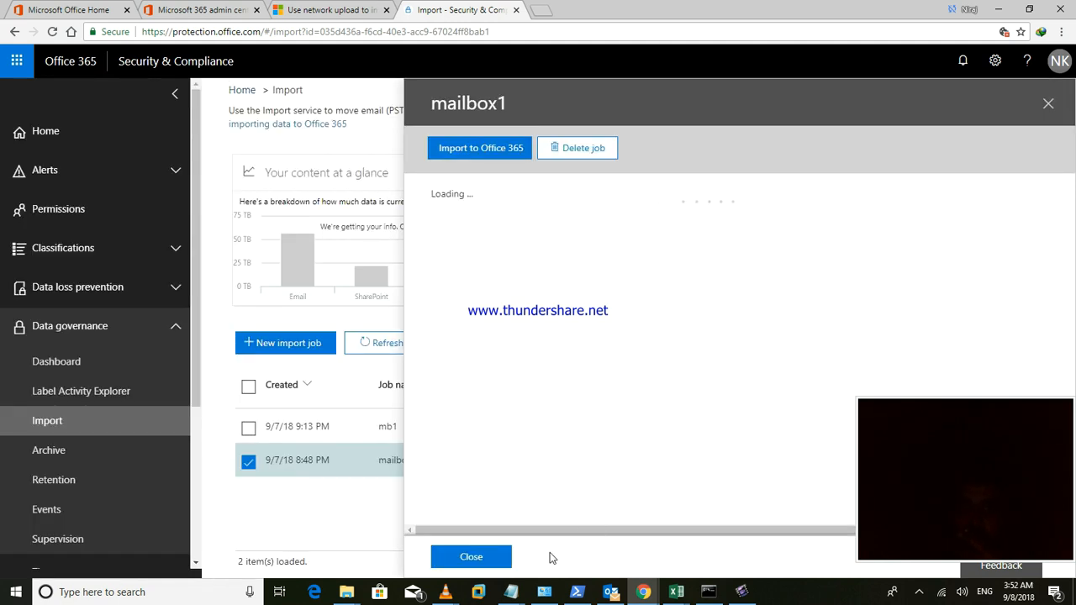
{"action": "left_click", "coordinate": [473, 557]}
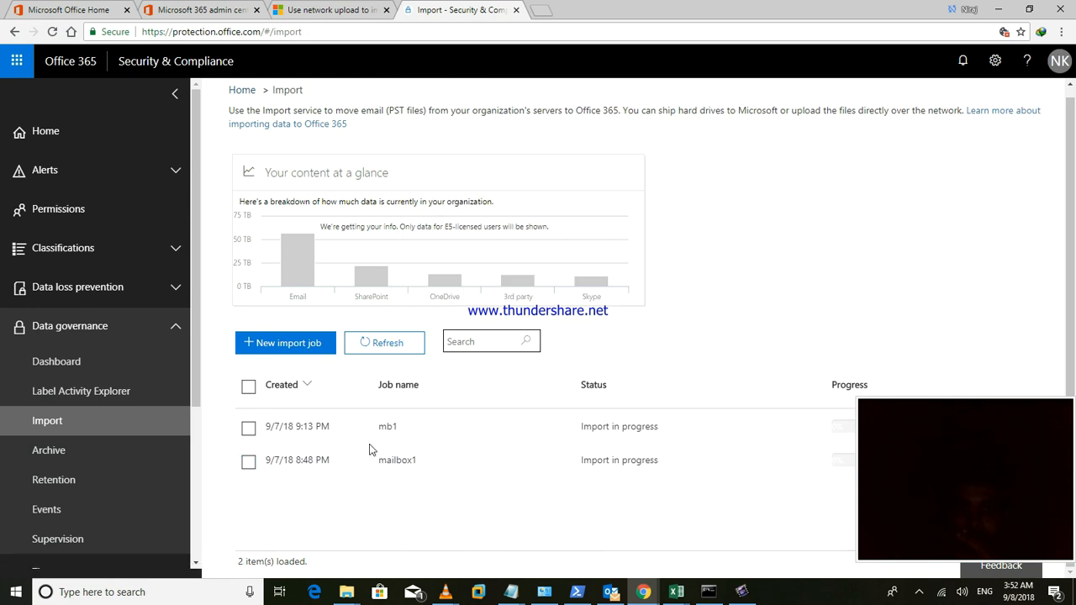
- Refresh the import jobs list and check that mb1's status reads Completed
{"action": "left_click", "coordinate": [385, 344]}
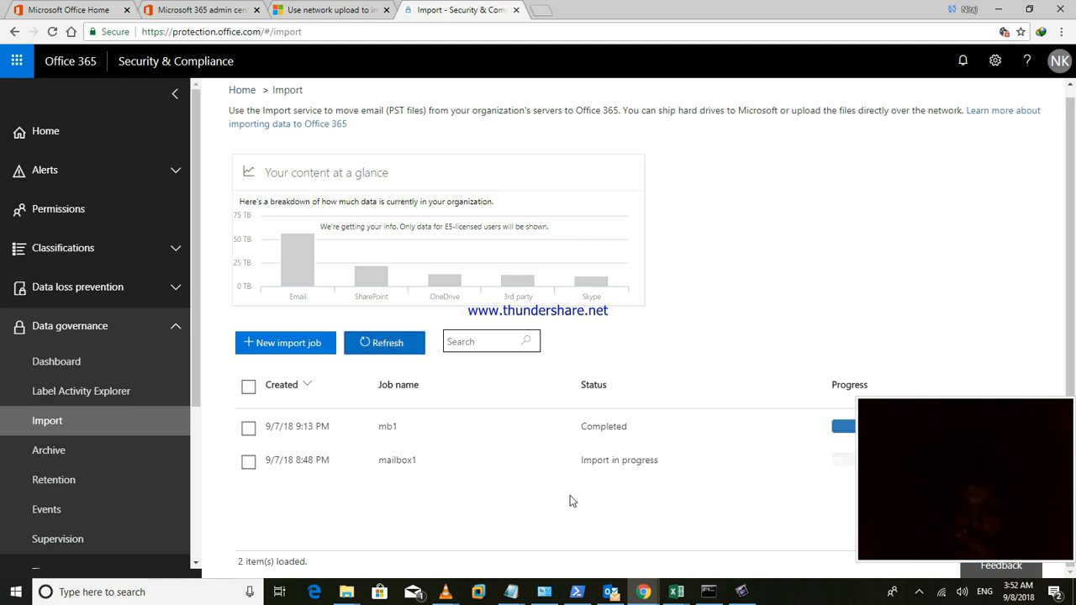
{"action": "double_click", "coordinate": [628, 426]}
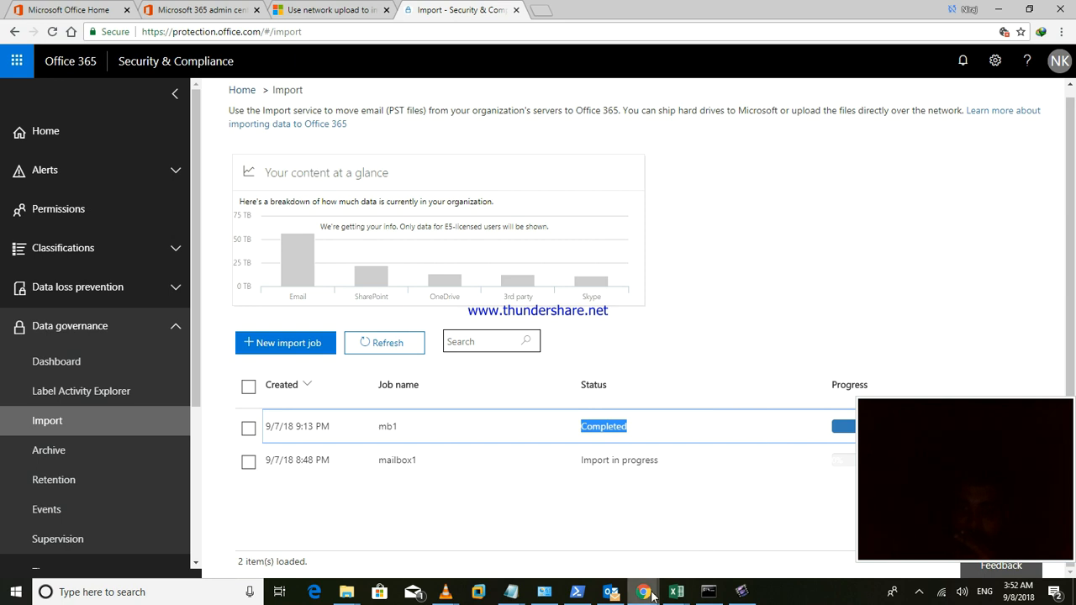
{"action": "mouse_move", "coordinate": [643, 591]}
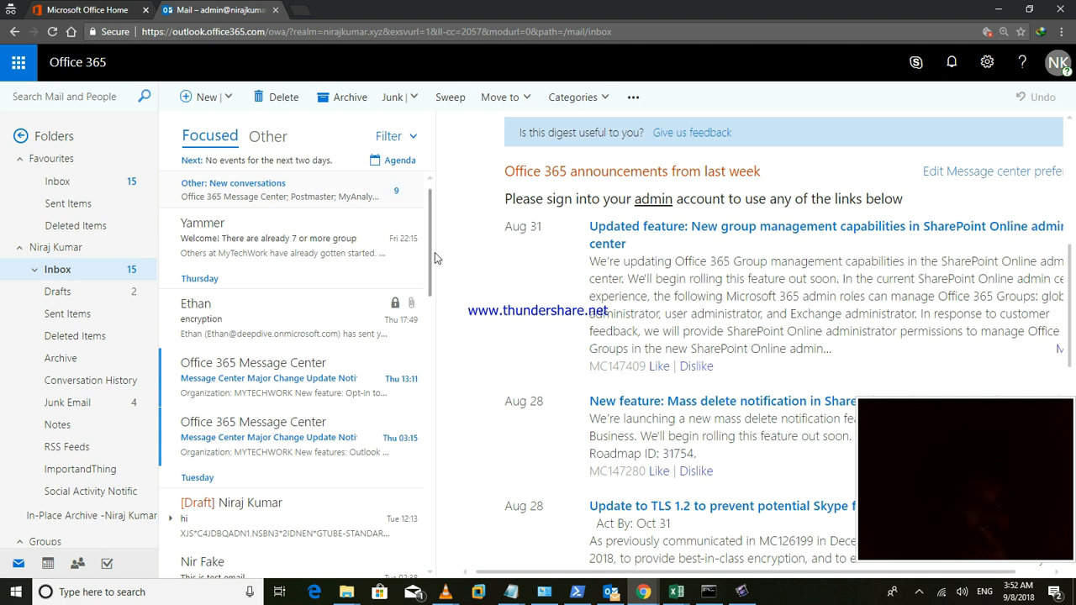
- Browse the imported messages (This is test email, jik, hi, Test), ending on the [Draft] 'hi' message
{"action": "scroll", "coordinate": [428, 256], "scroll_direction": "down", "scroll_amount": 1}
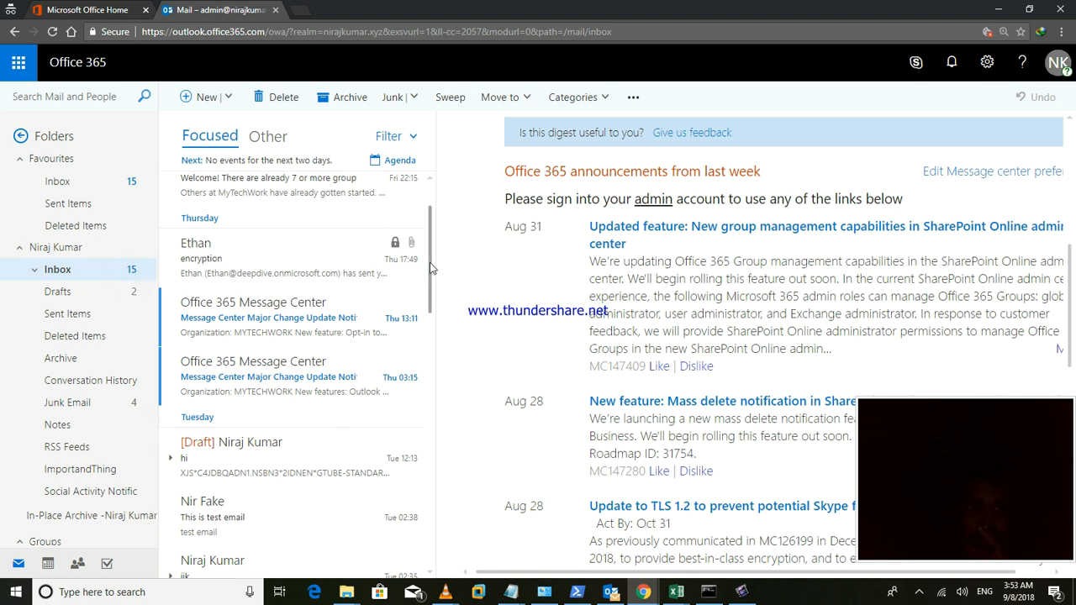
{"action": "scroll", "coordinate": [427, 286], "scroll_direction": "down", "scroll_amount": 3}
{"action": "left_click", "coordinate": [304, 298]}
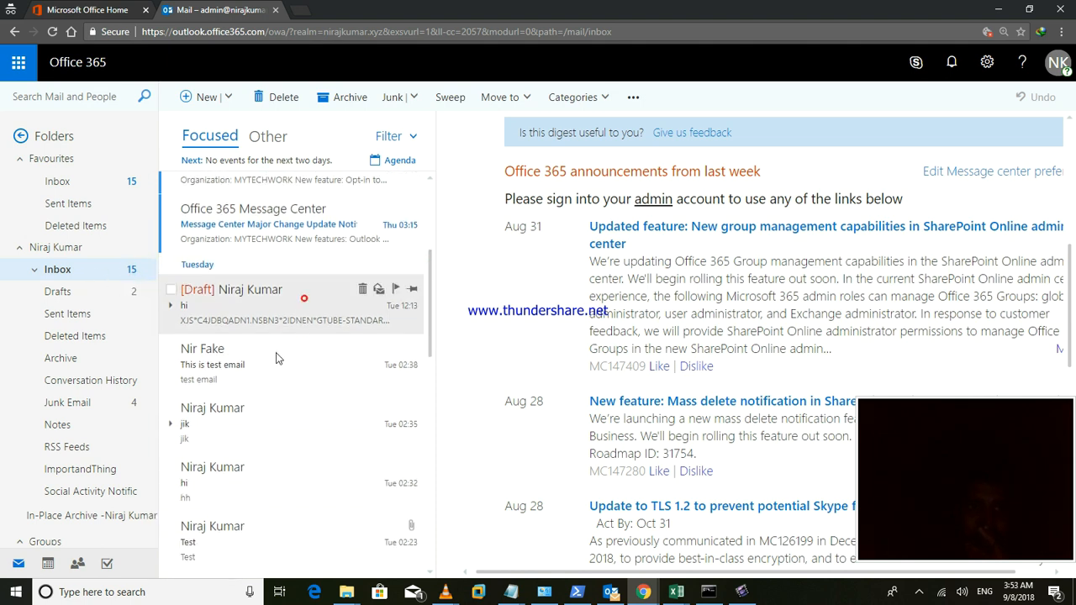
{"action": "left_click", "coordinate": [272, 360]}
{"action": "left_click", "coordinate": [243, 435]}
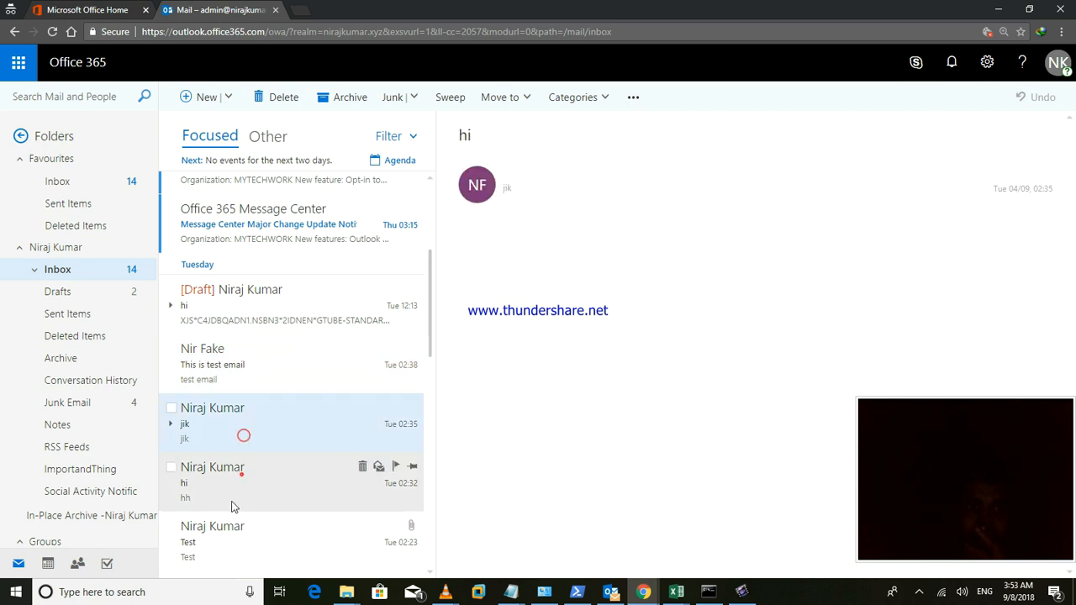
{"action": "left_click", "coordinate": [241, 474]}
{"action": "left_click", "coordinate": [225, 542]}
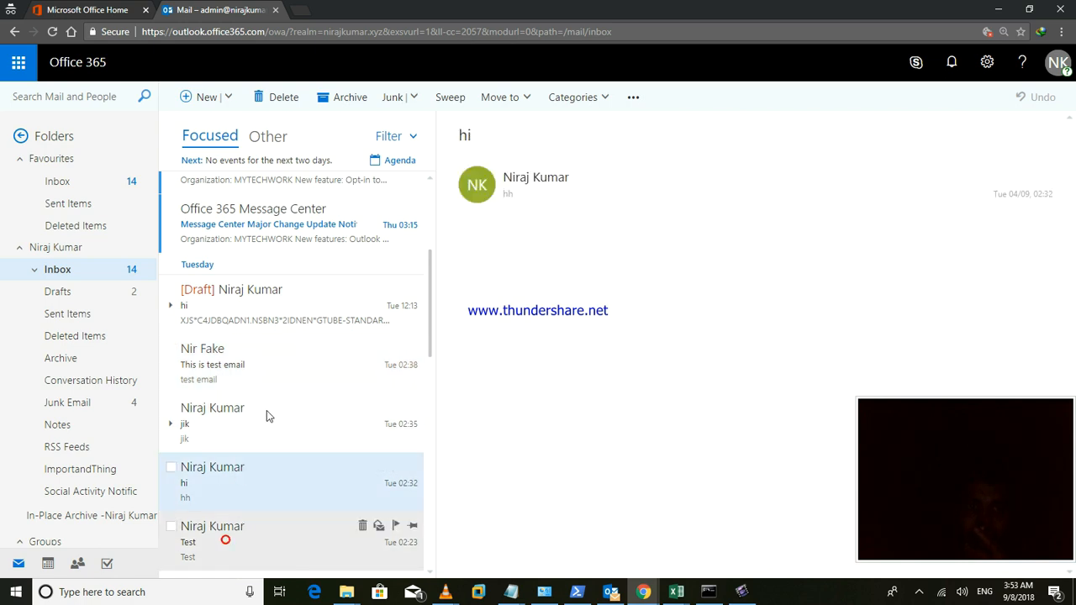
{"action": "left_click", "coordinate": [261, 330]}
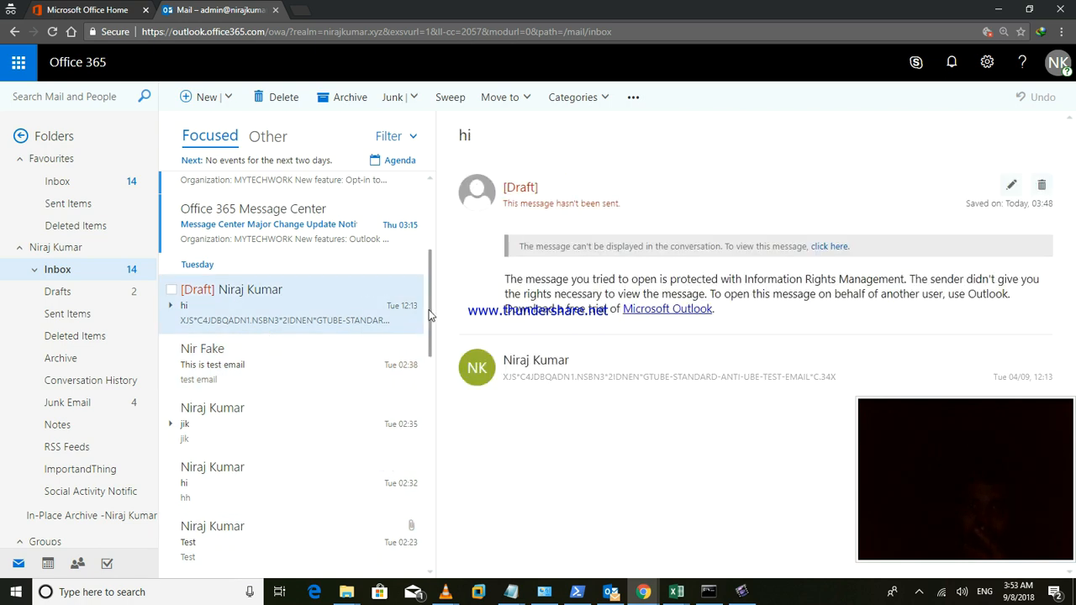
{"action": "left_click_drag", "start_coordinate": [429, 311], "coordinate": [440, 239]}
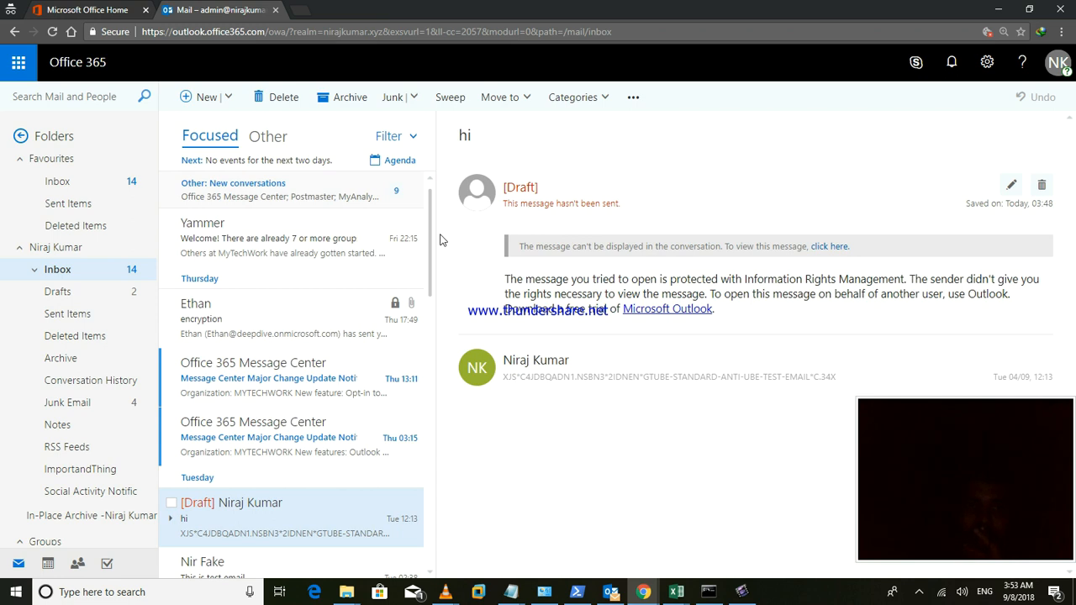